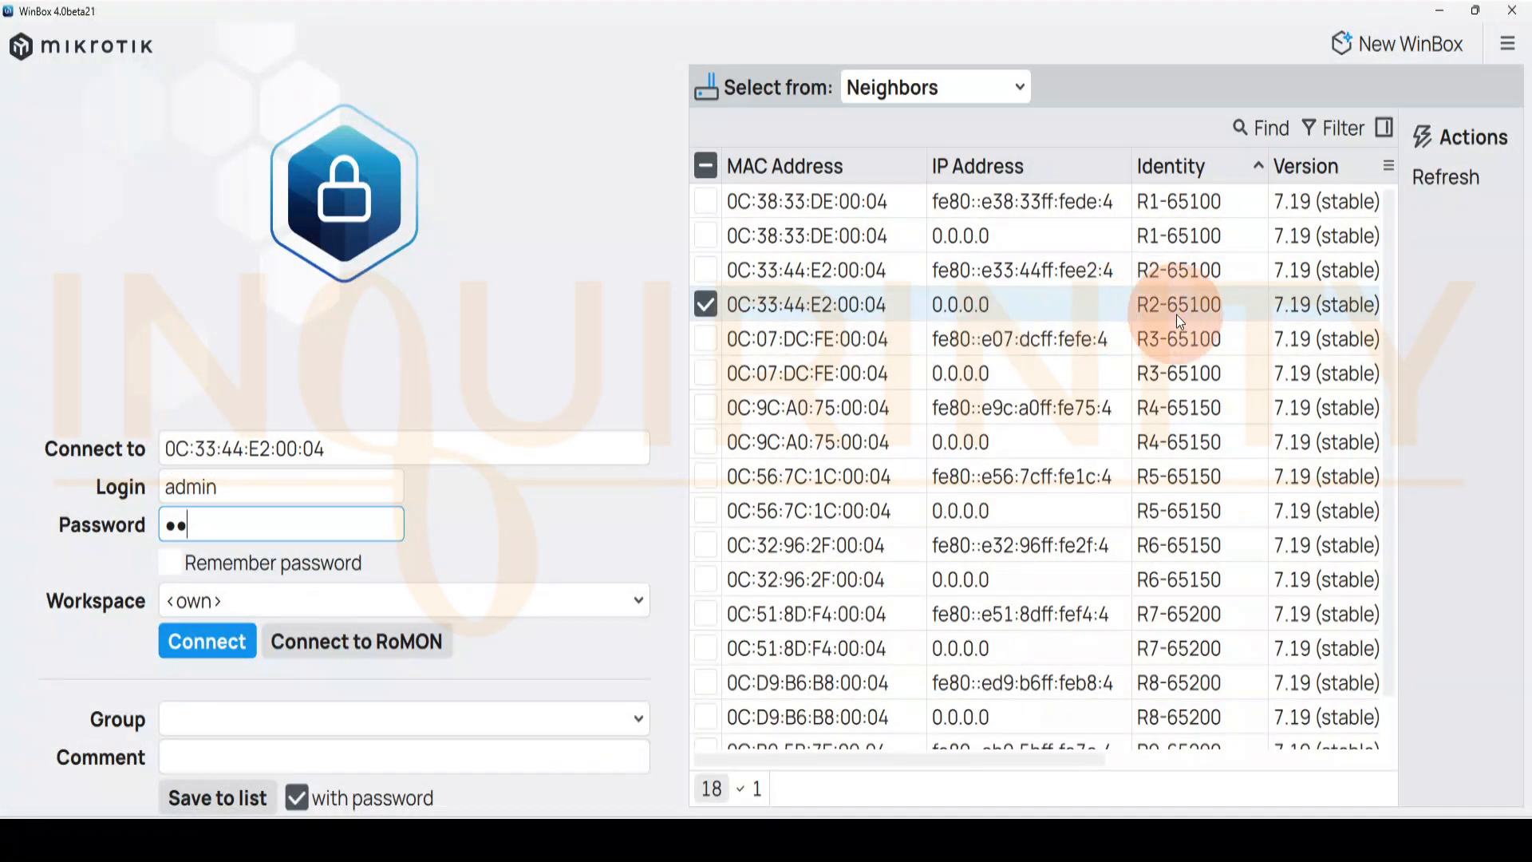
Connect to router R2-65100 and examine its IP address list, including the lo and ether3 entries.
left_click(226, 656)
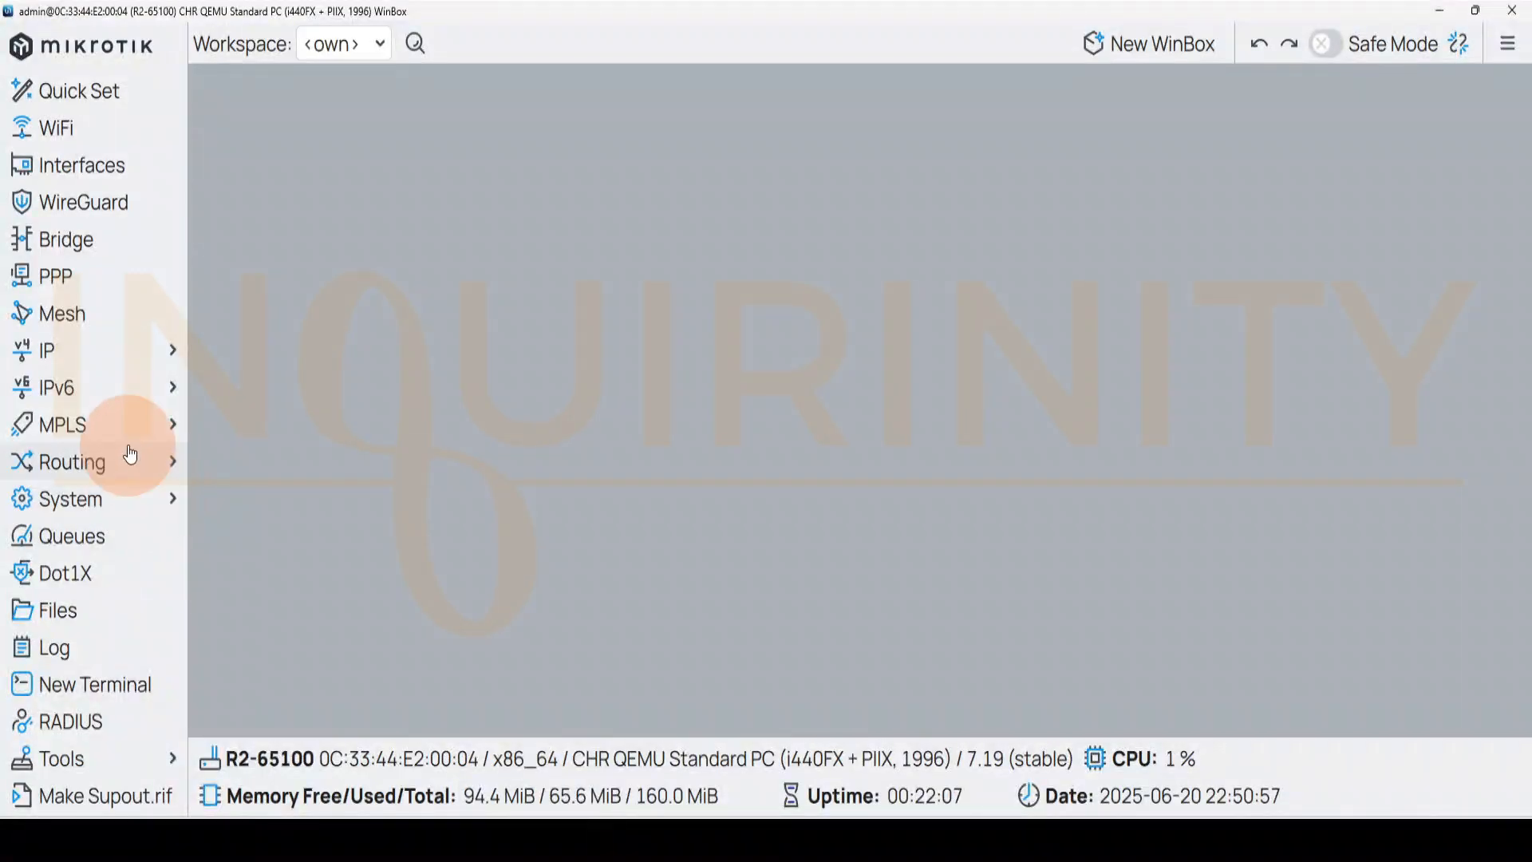
left_click(67, 354)
left_click(240, 388)
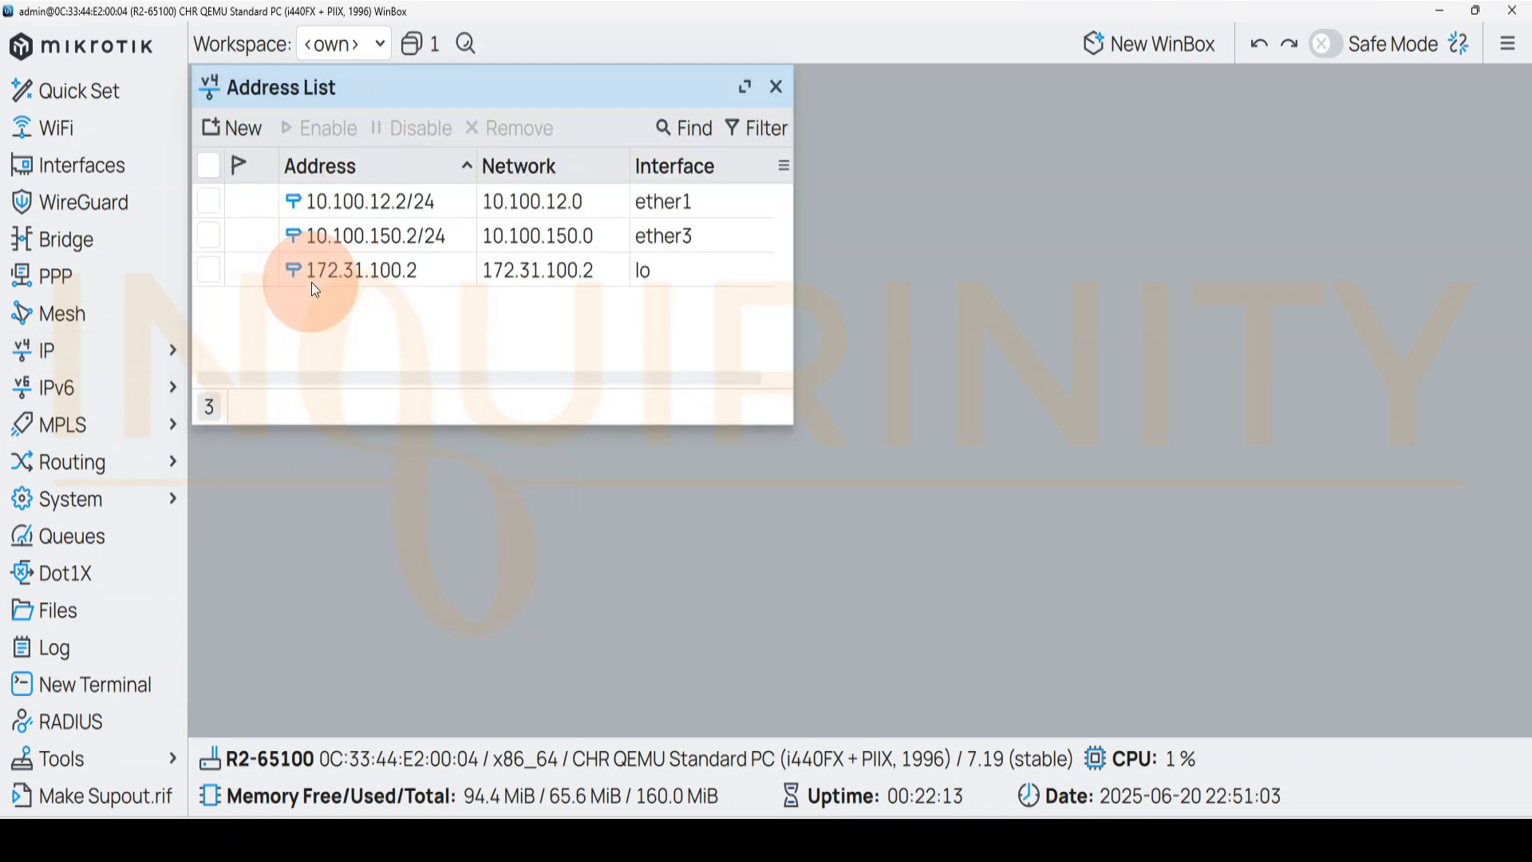
left_click(653, 280)
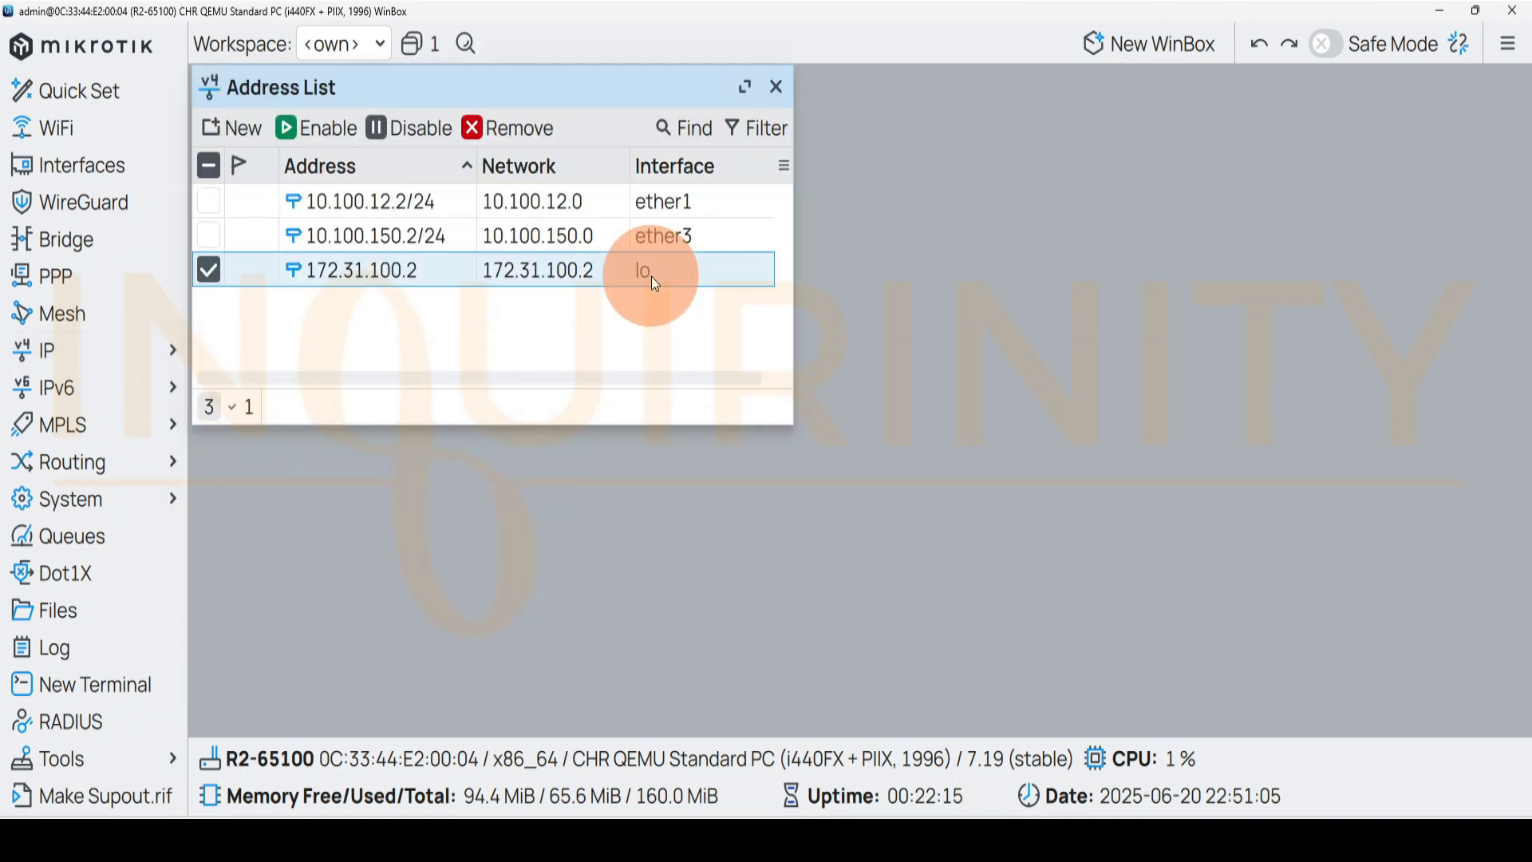
left_click(688, 235)
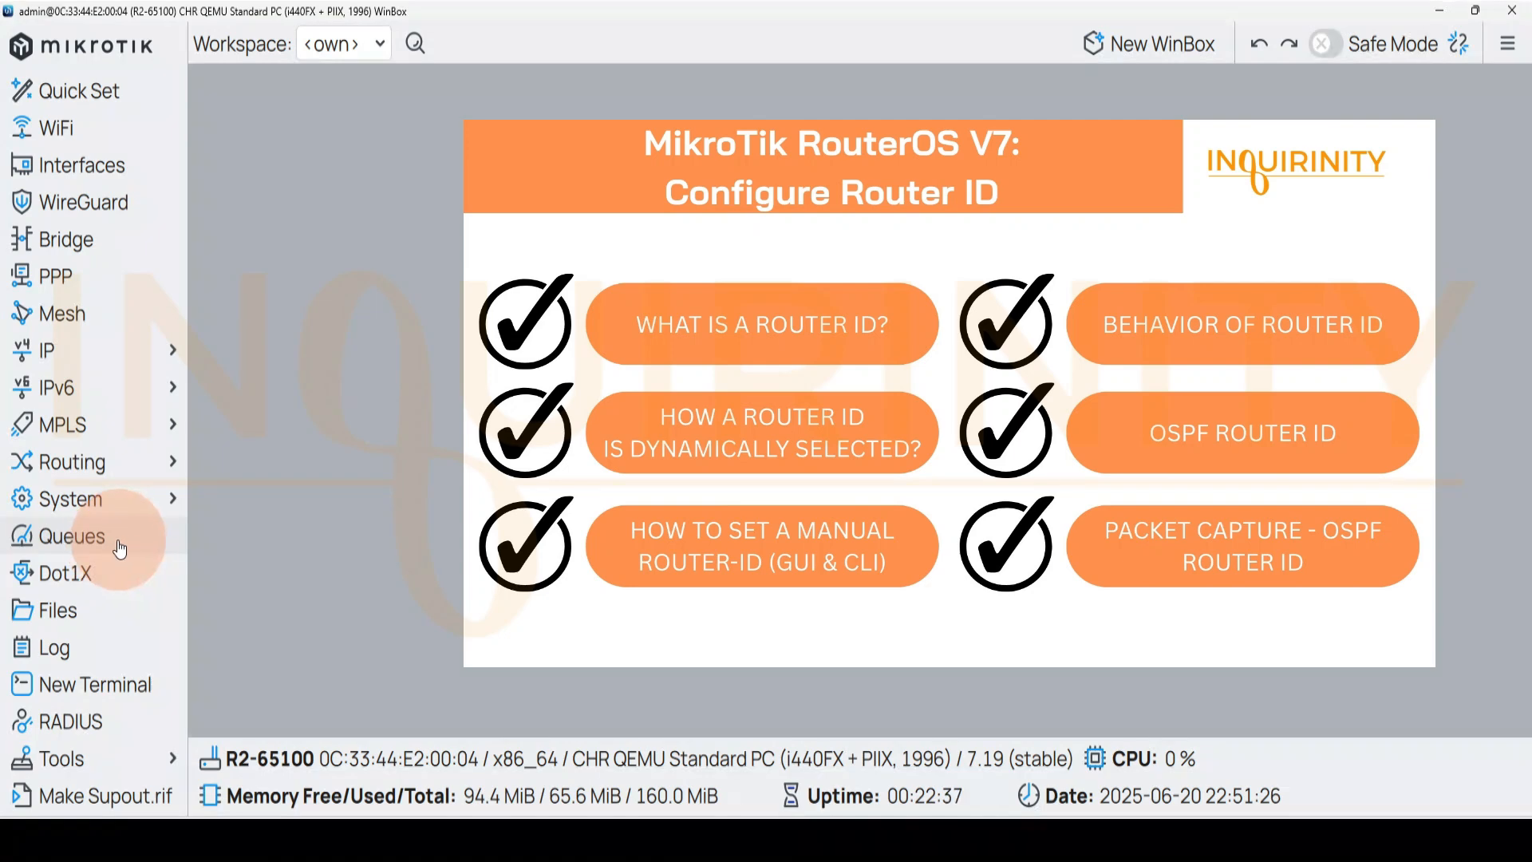
Examine the Router ID list and the OSPF neighbors and LSA lists on R2-65100.
left_click(103, 463)
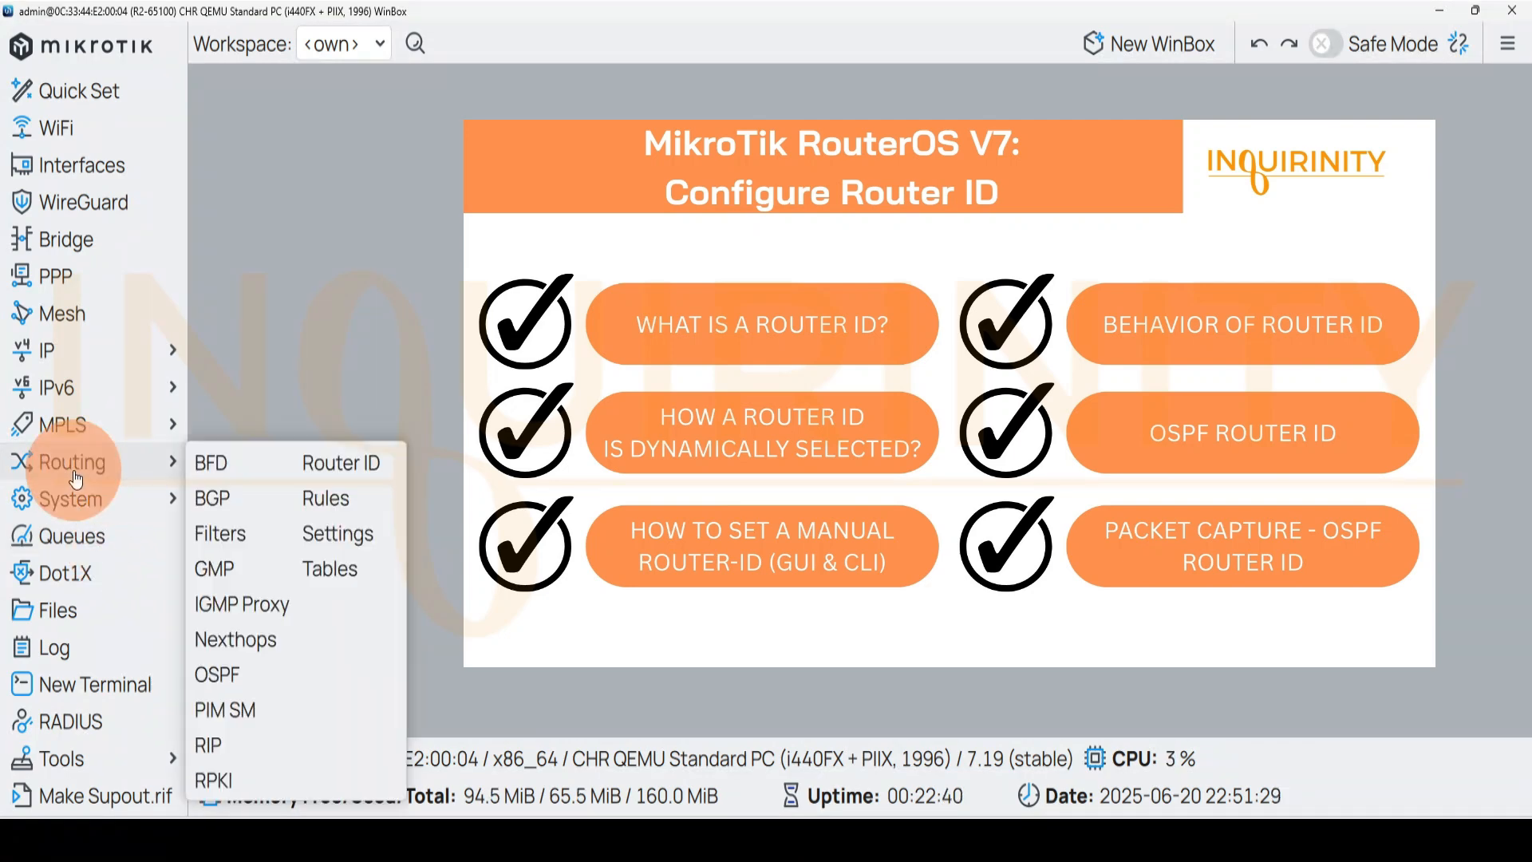
left_click(355, 463)
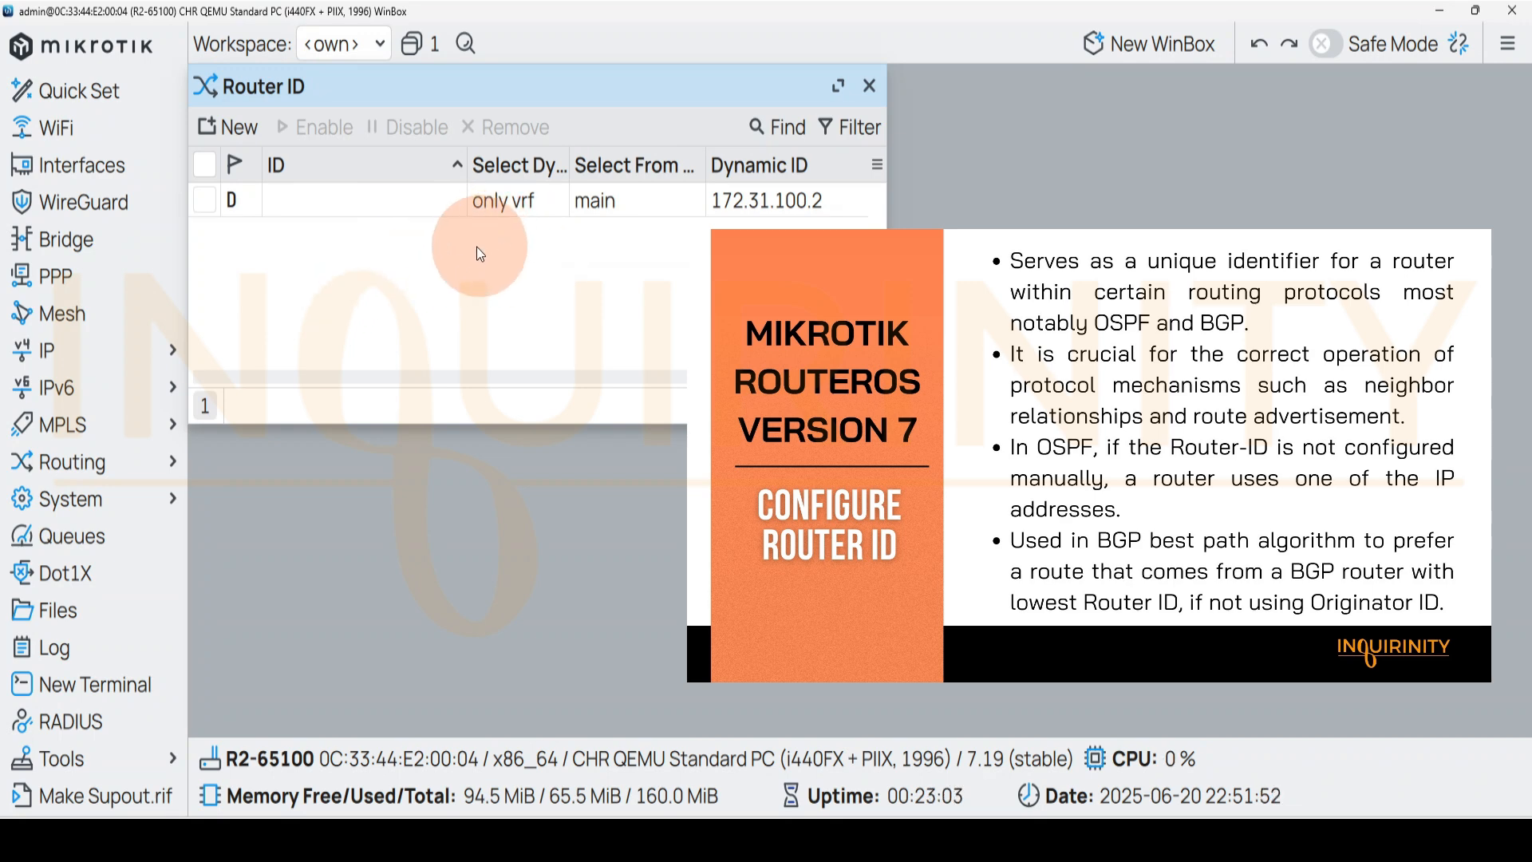
left_click(101, 471)
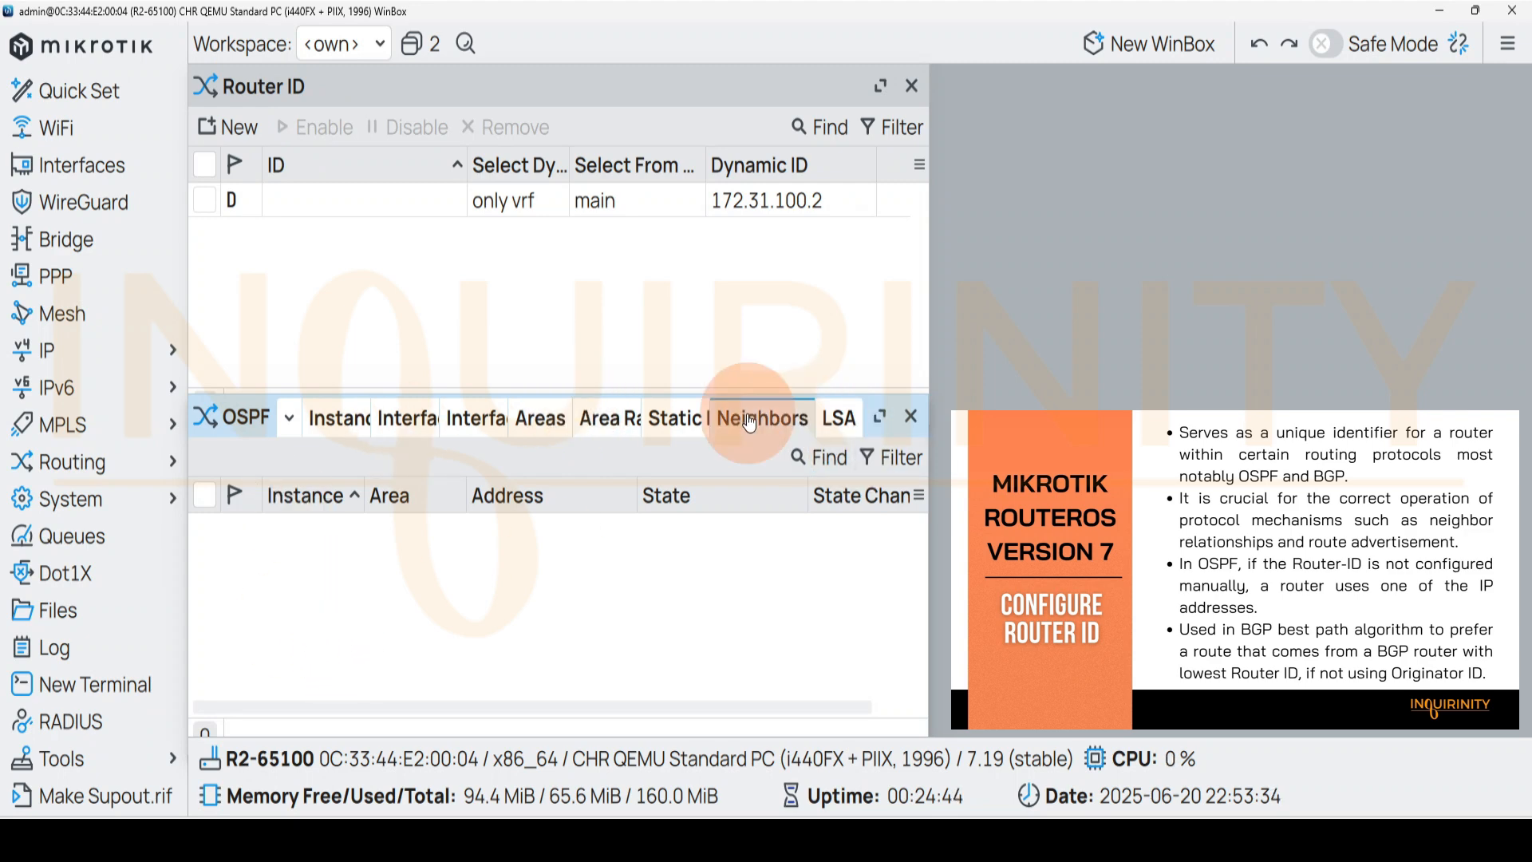
left_click(839, 417)
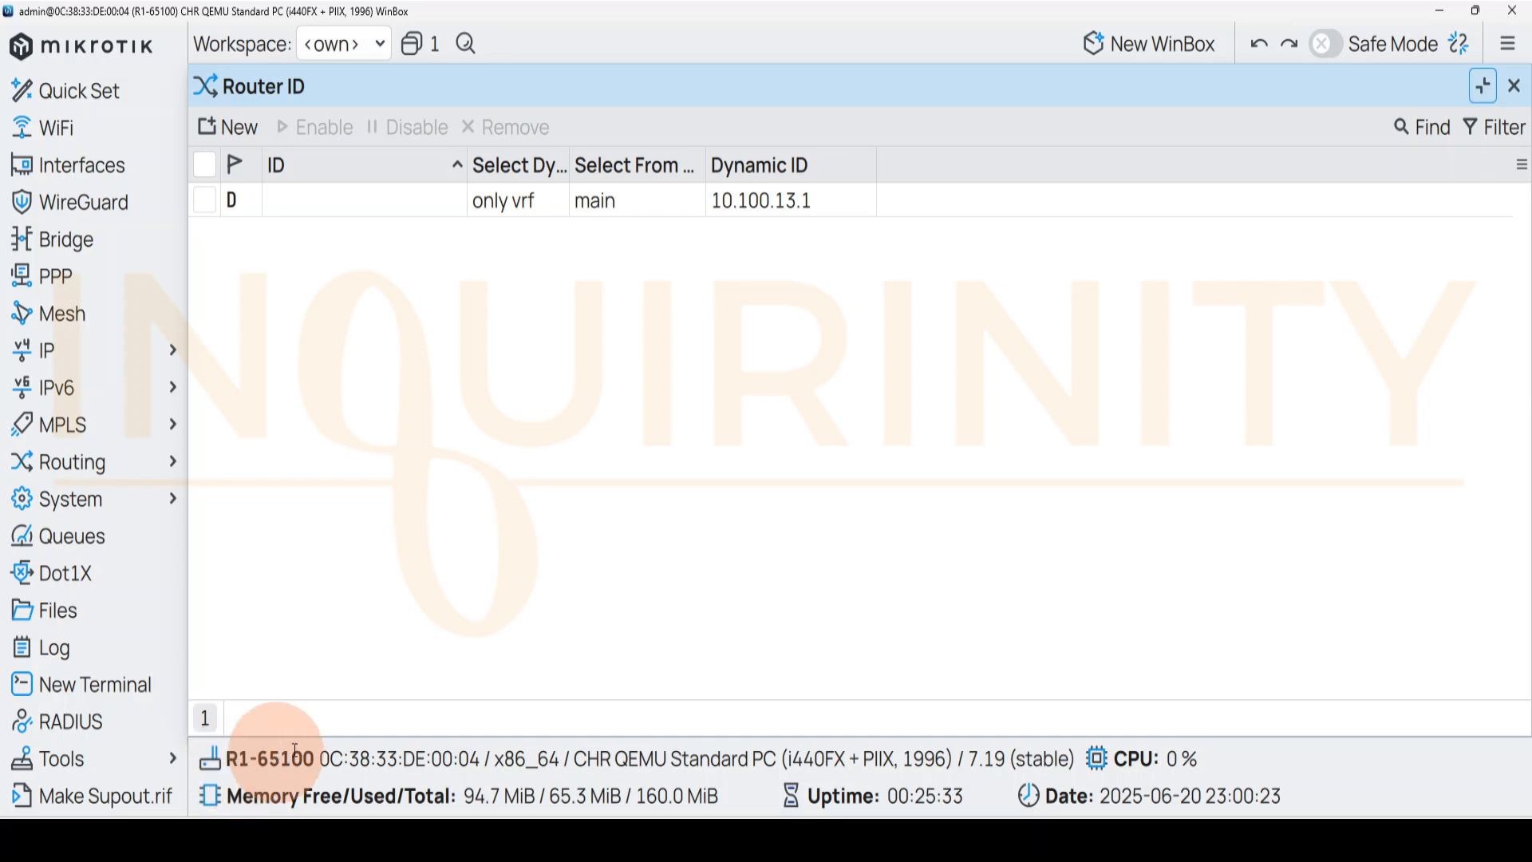
Add a router ID entry named router-id with the ID 172.31.255.1 on R1-65100.
left_click(237, 131)
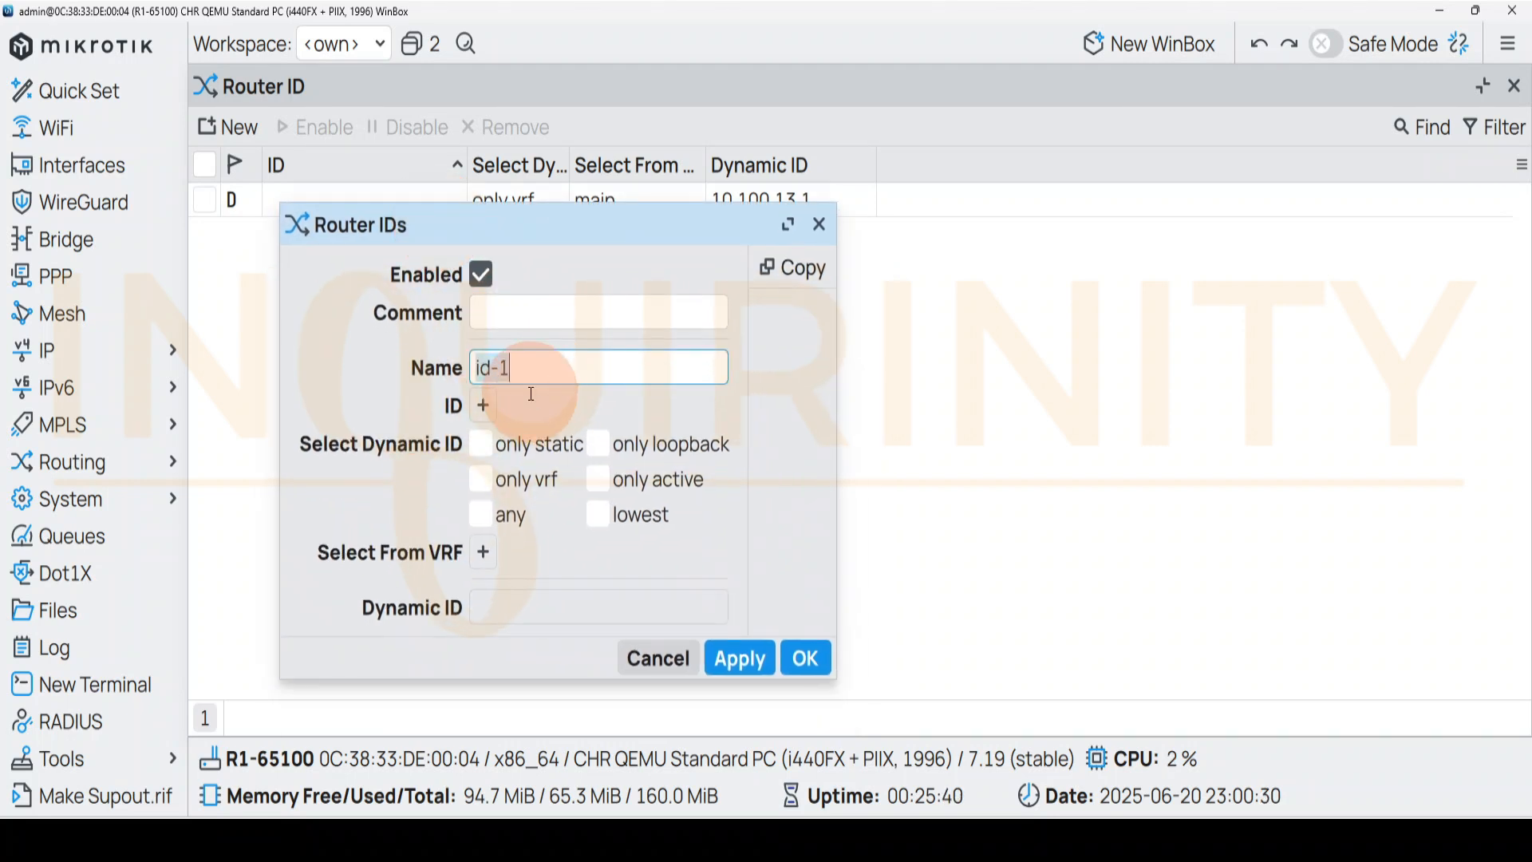
left_click(489, 368)
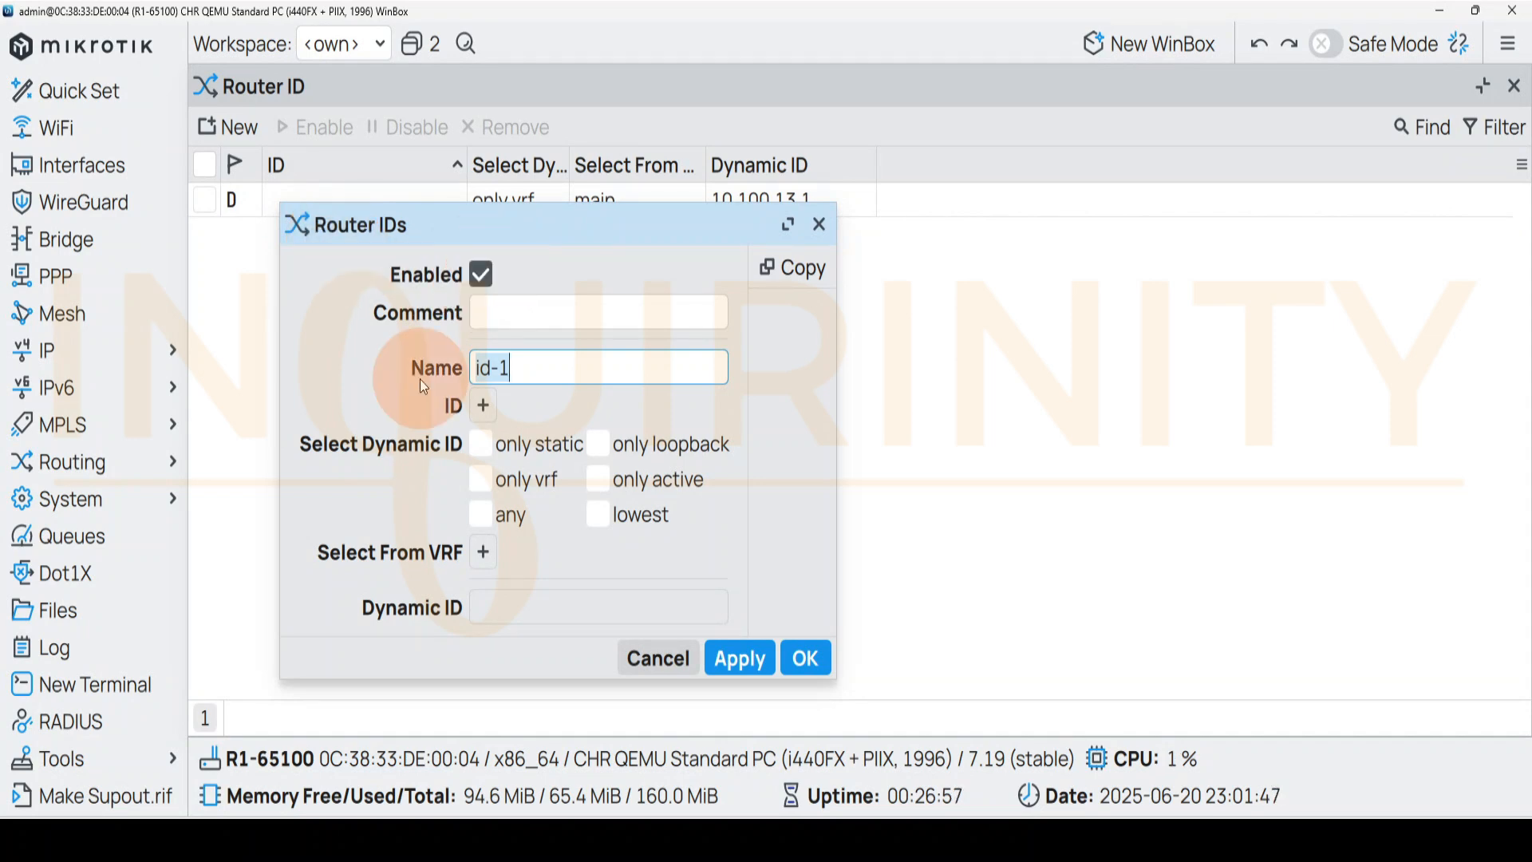
left_click(522, 365)
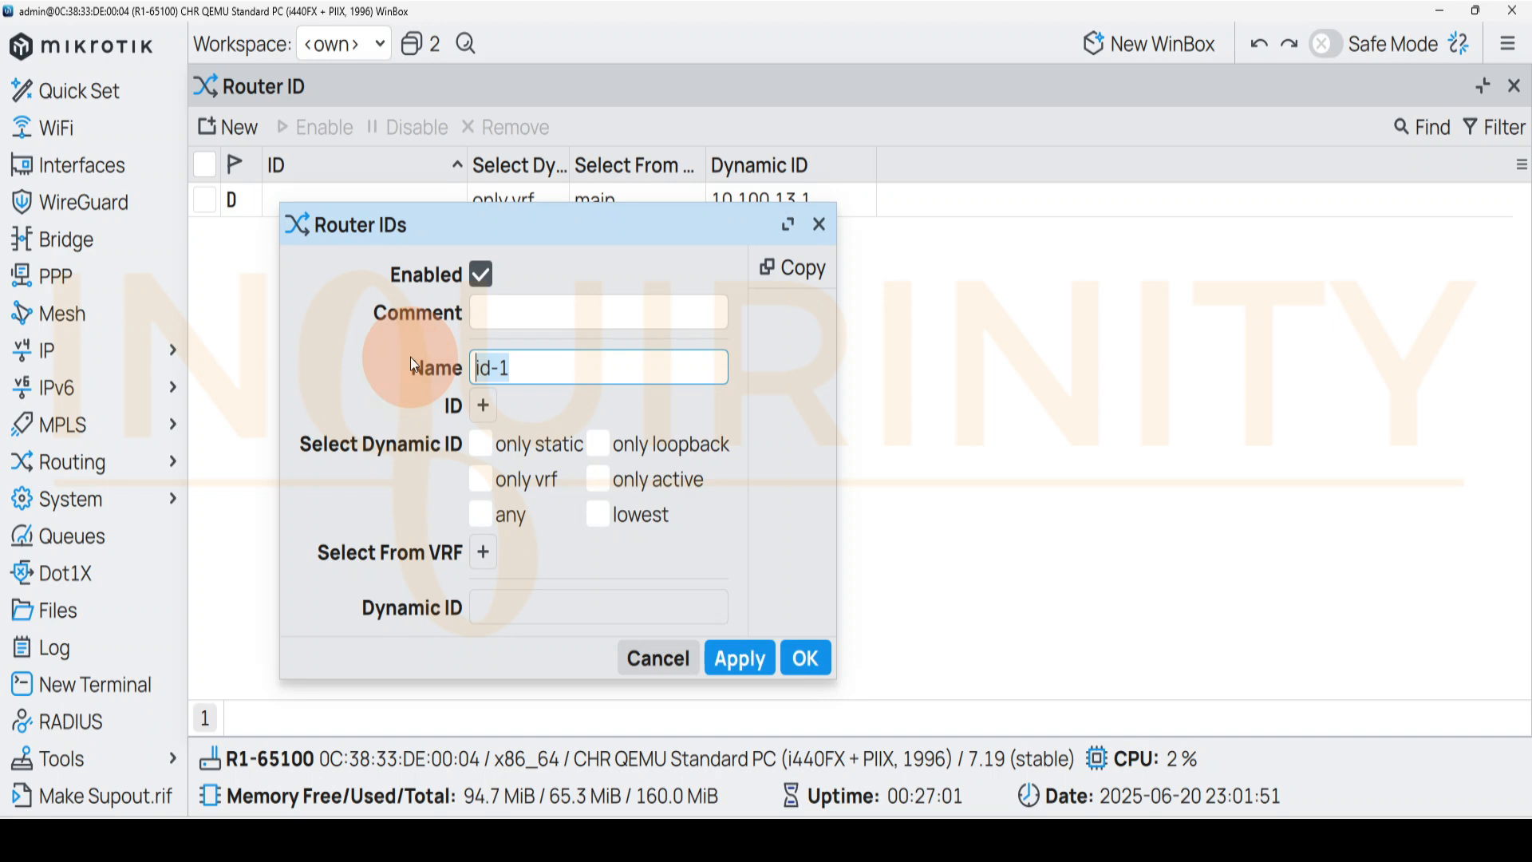
type("router-id")
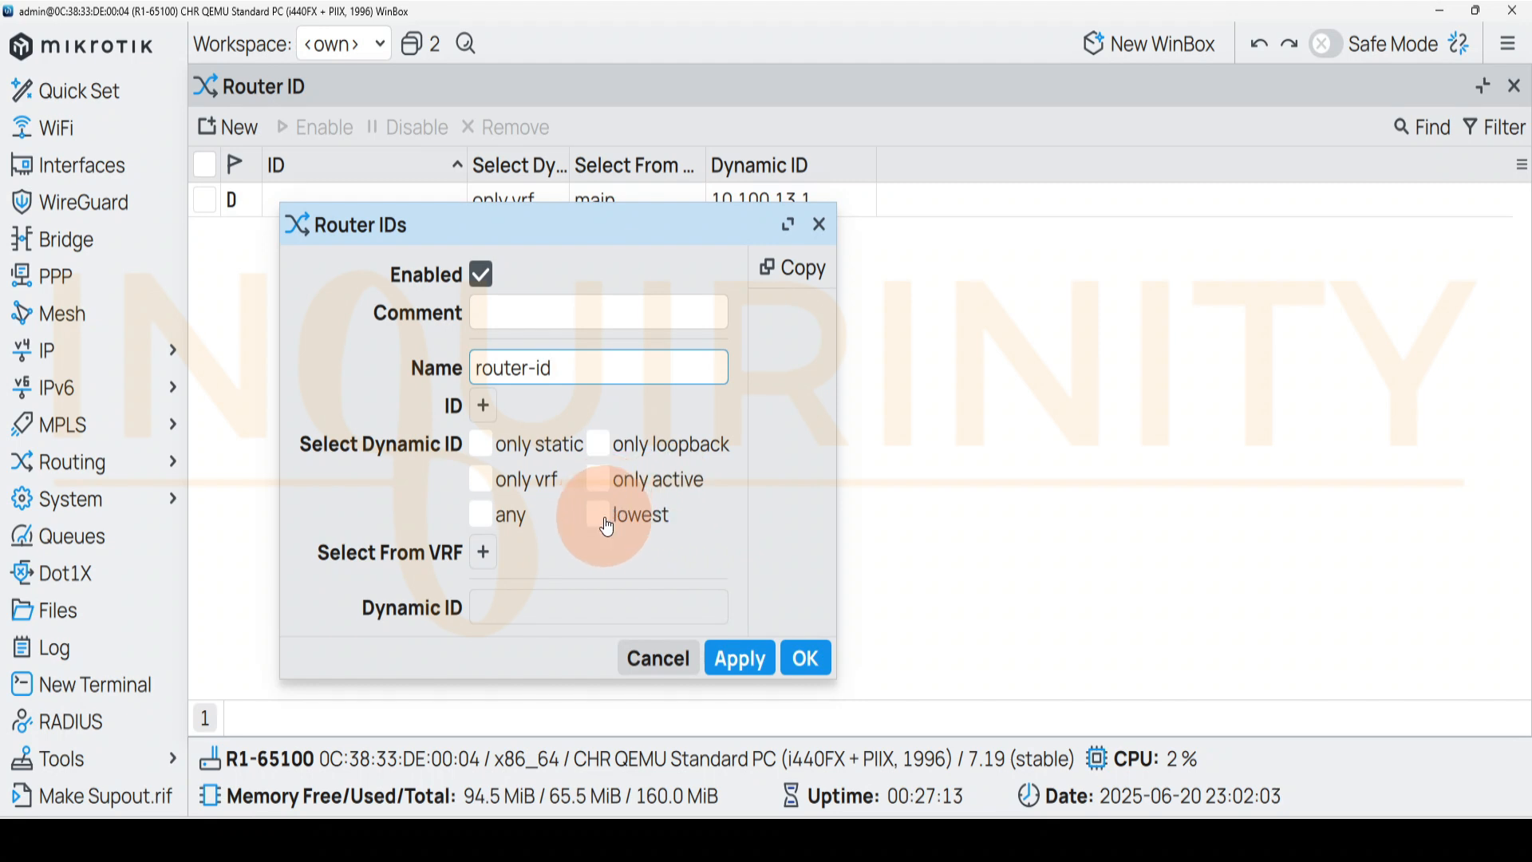
left_click(481, 407)
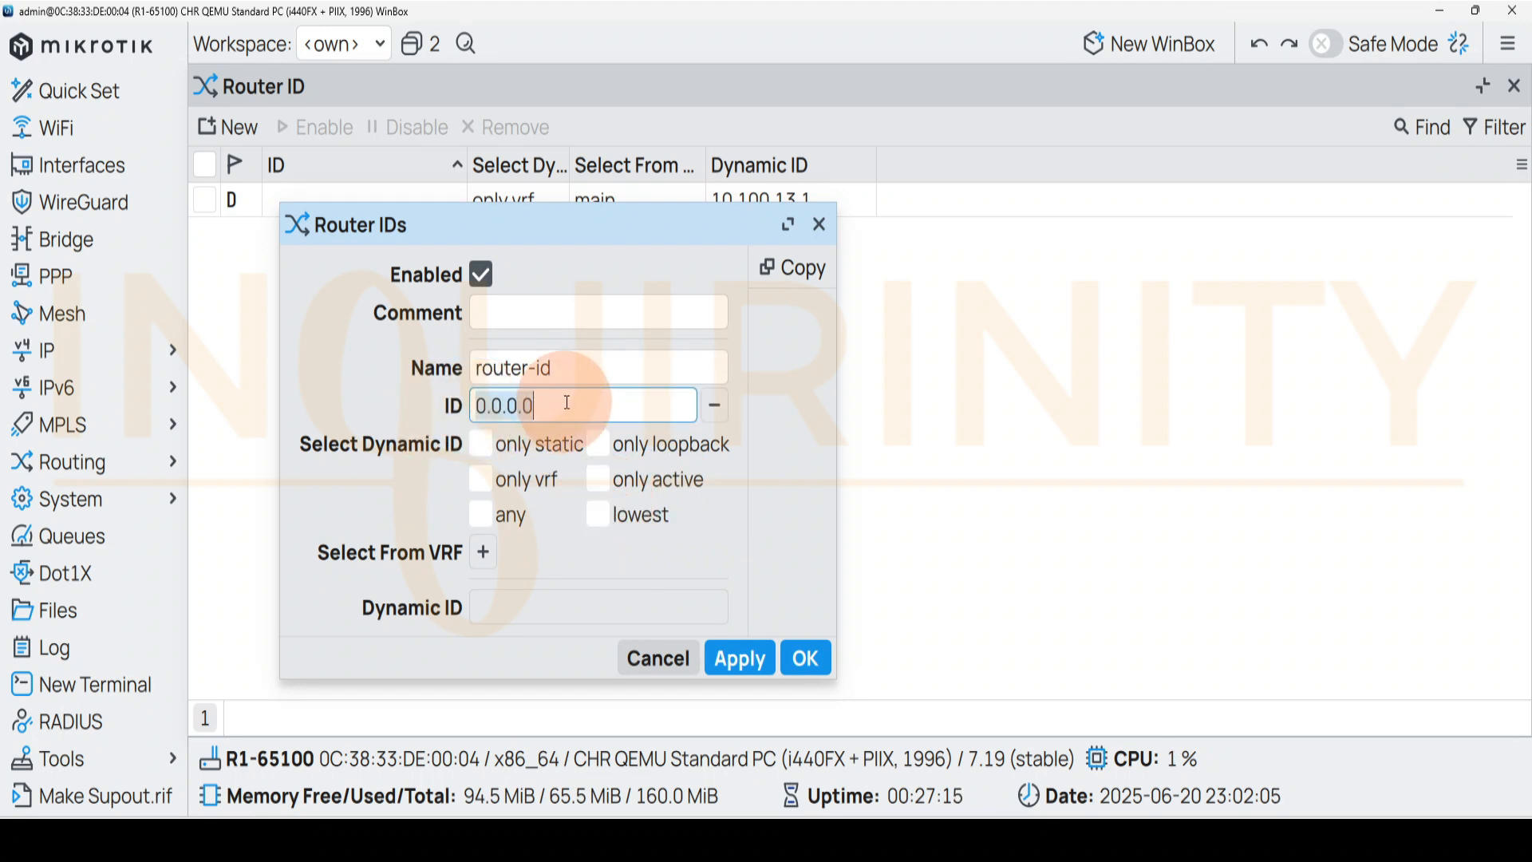
left_click_drag(549, 408, 460, 409)
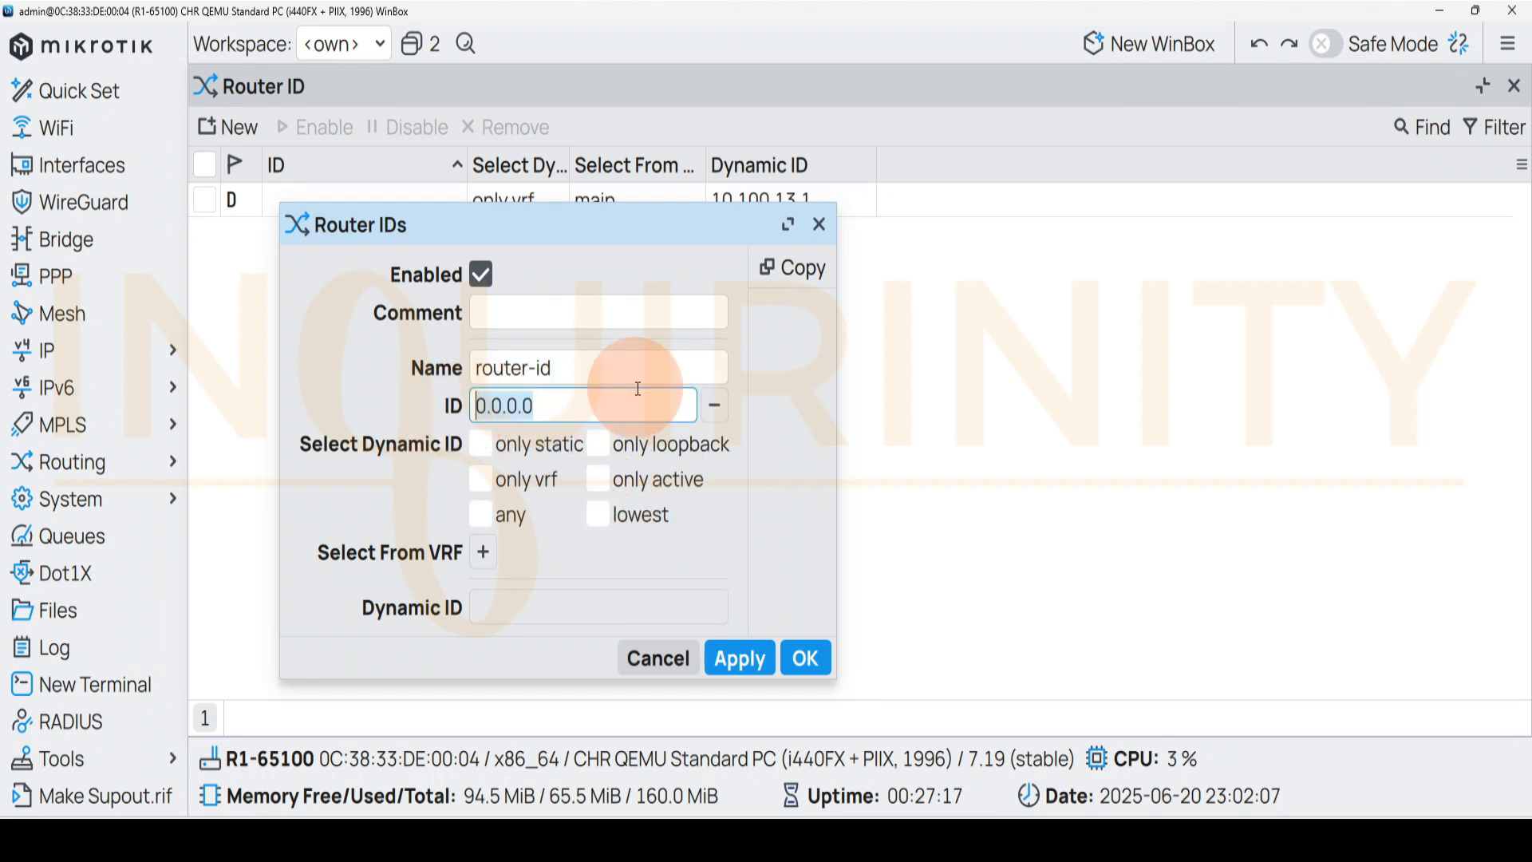
type("1")
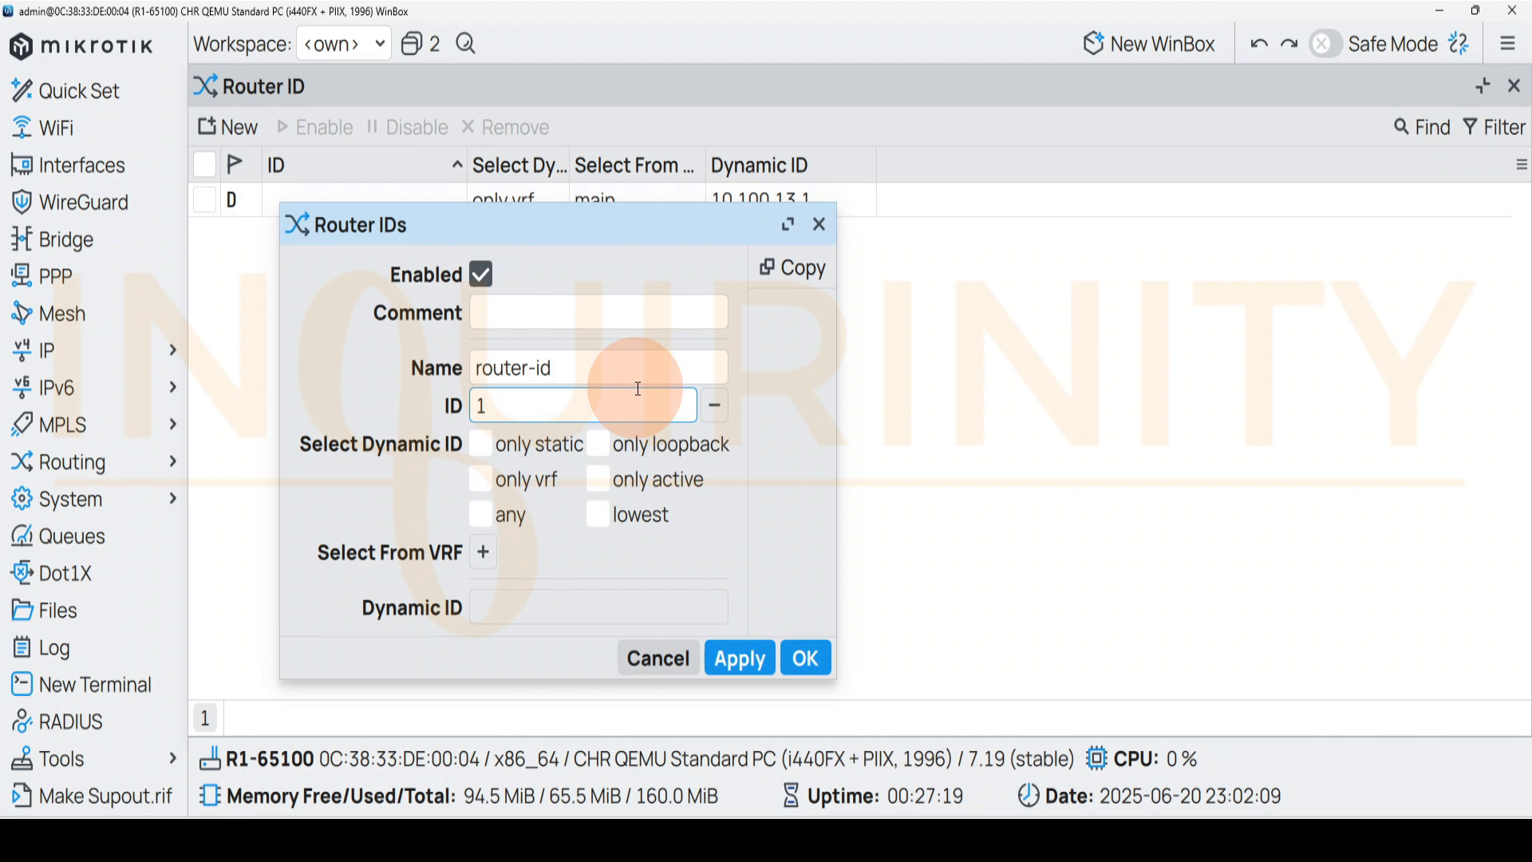
type("72.31.255.1")
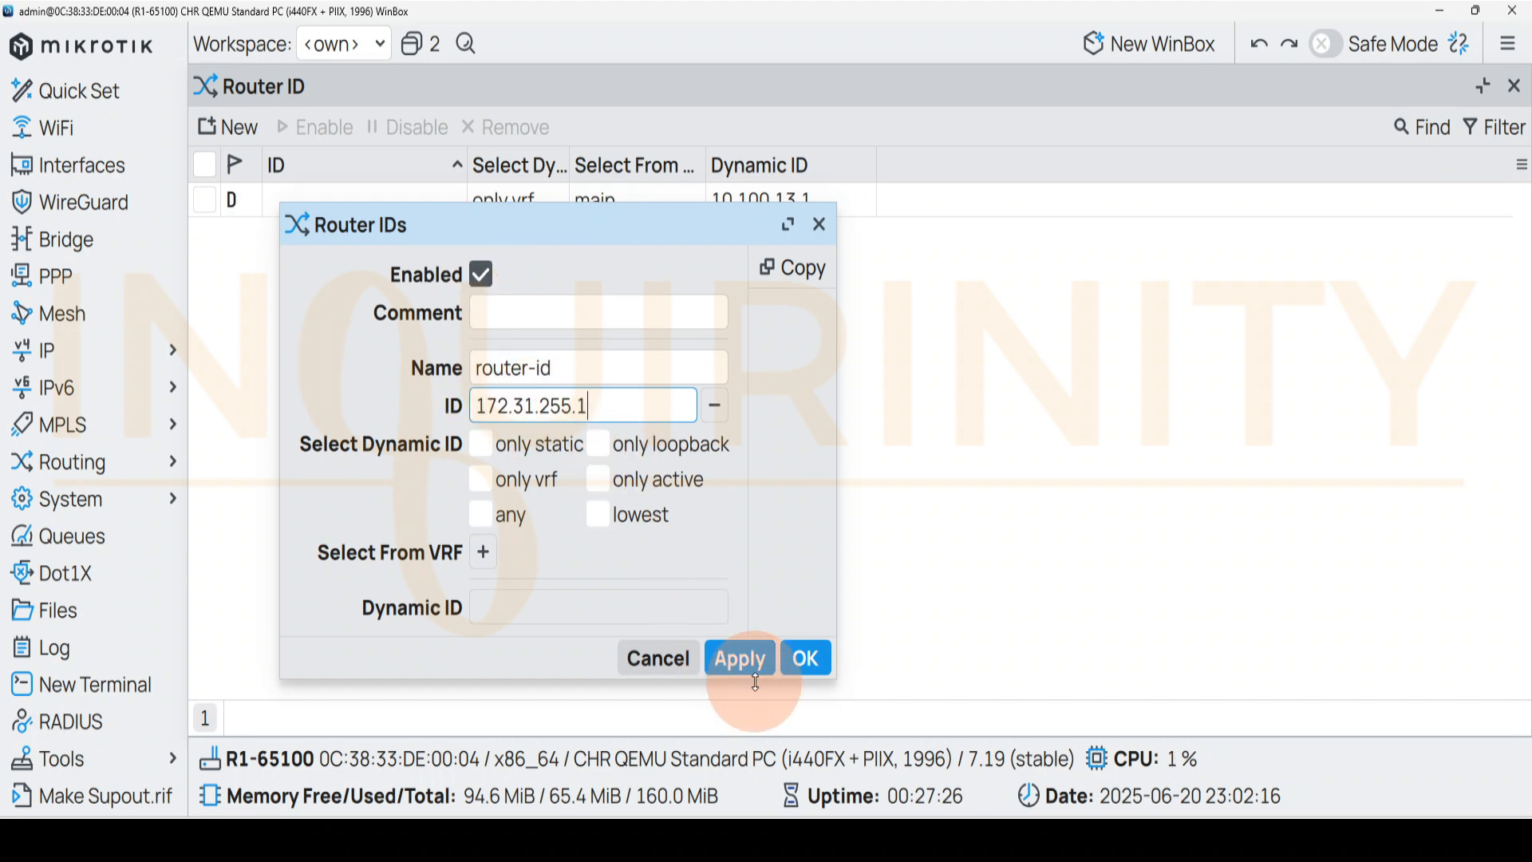
left_click(805, 658)
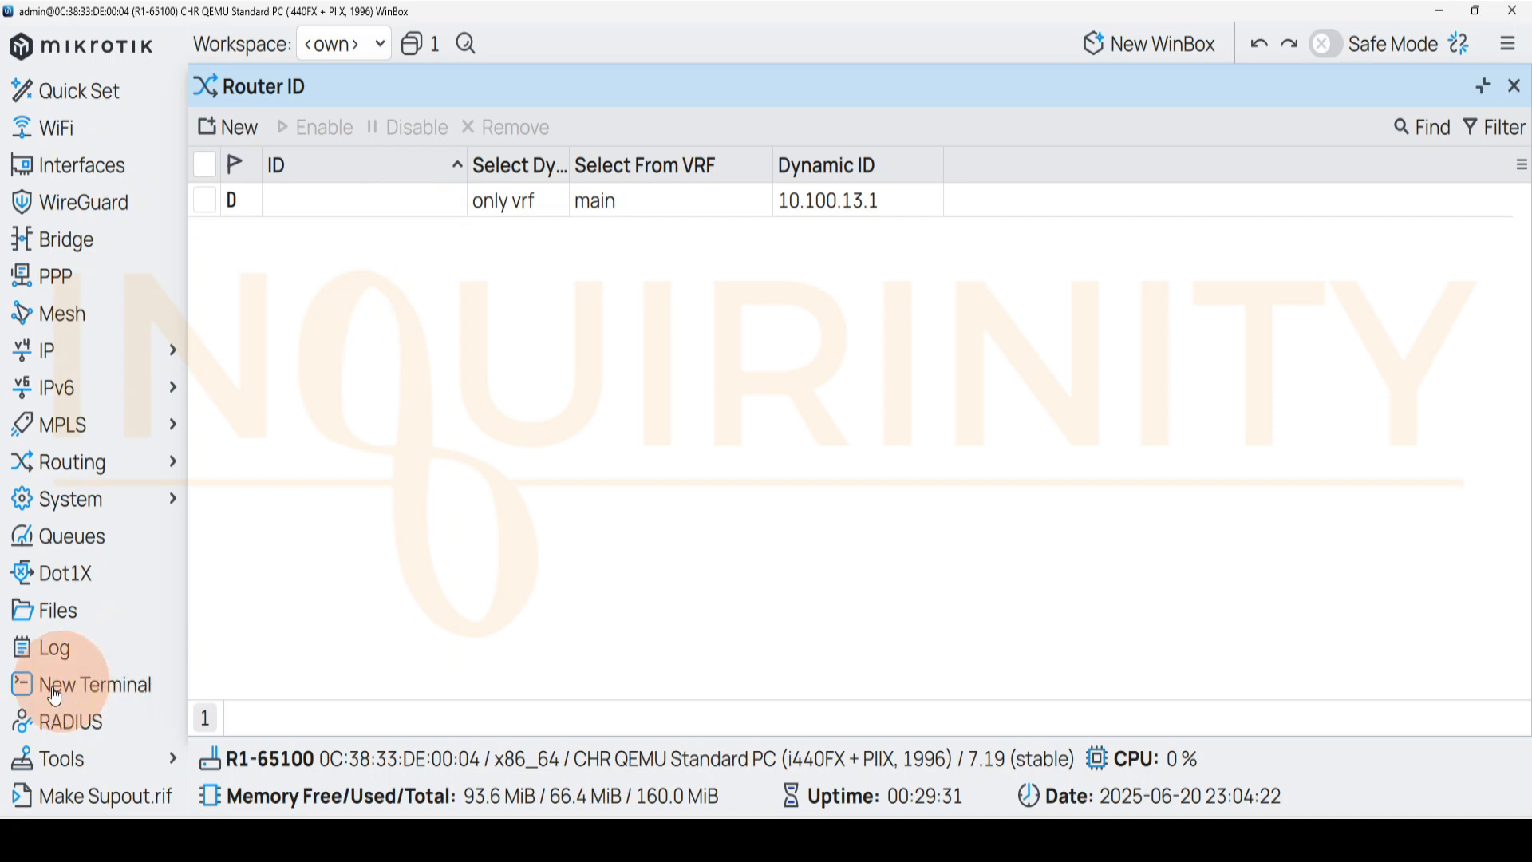
Open a terminal on R1-65100 and build the command /routing id add, listing the available options at each level.
left_click(101, 701)
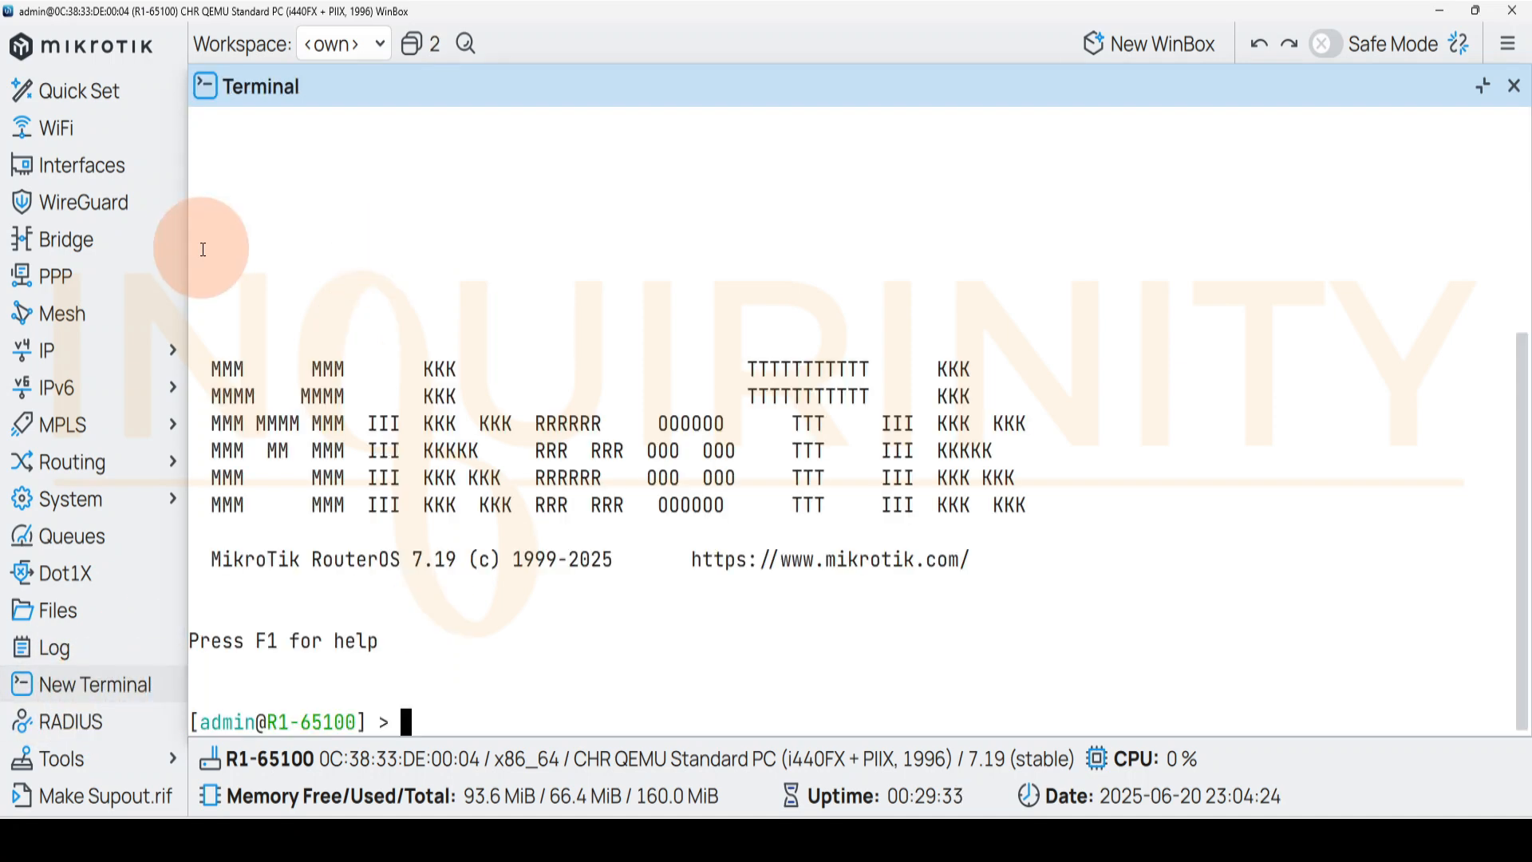
left_click(409, 718)
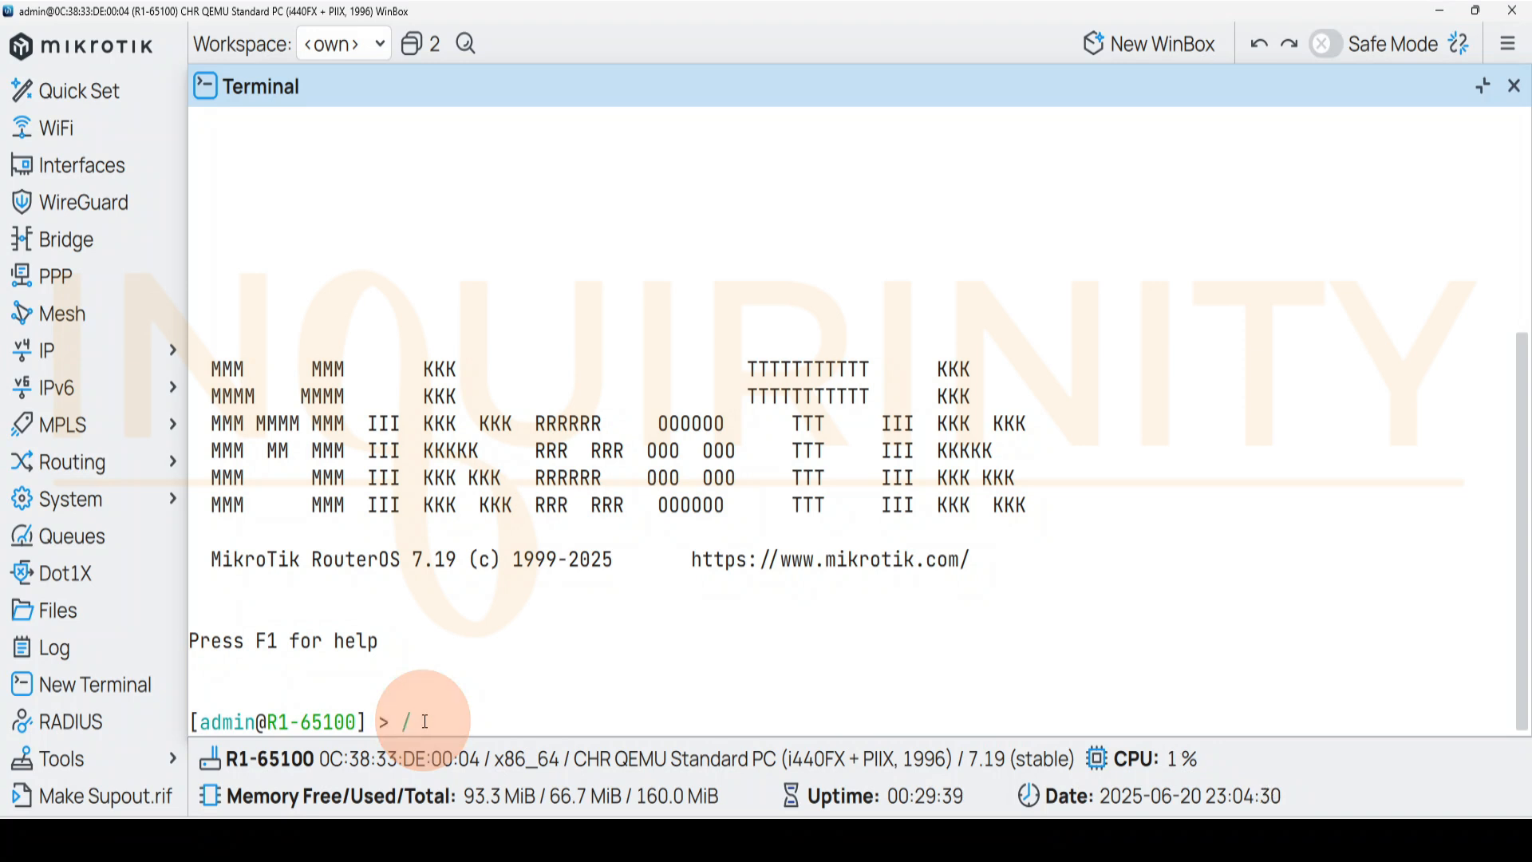
type("/routing")
key("question")
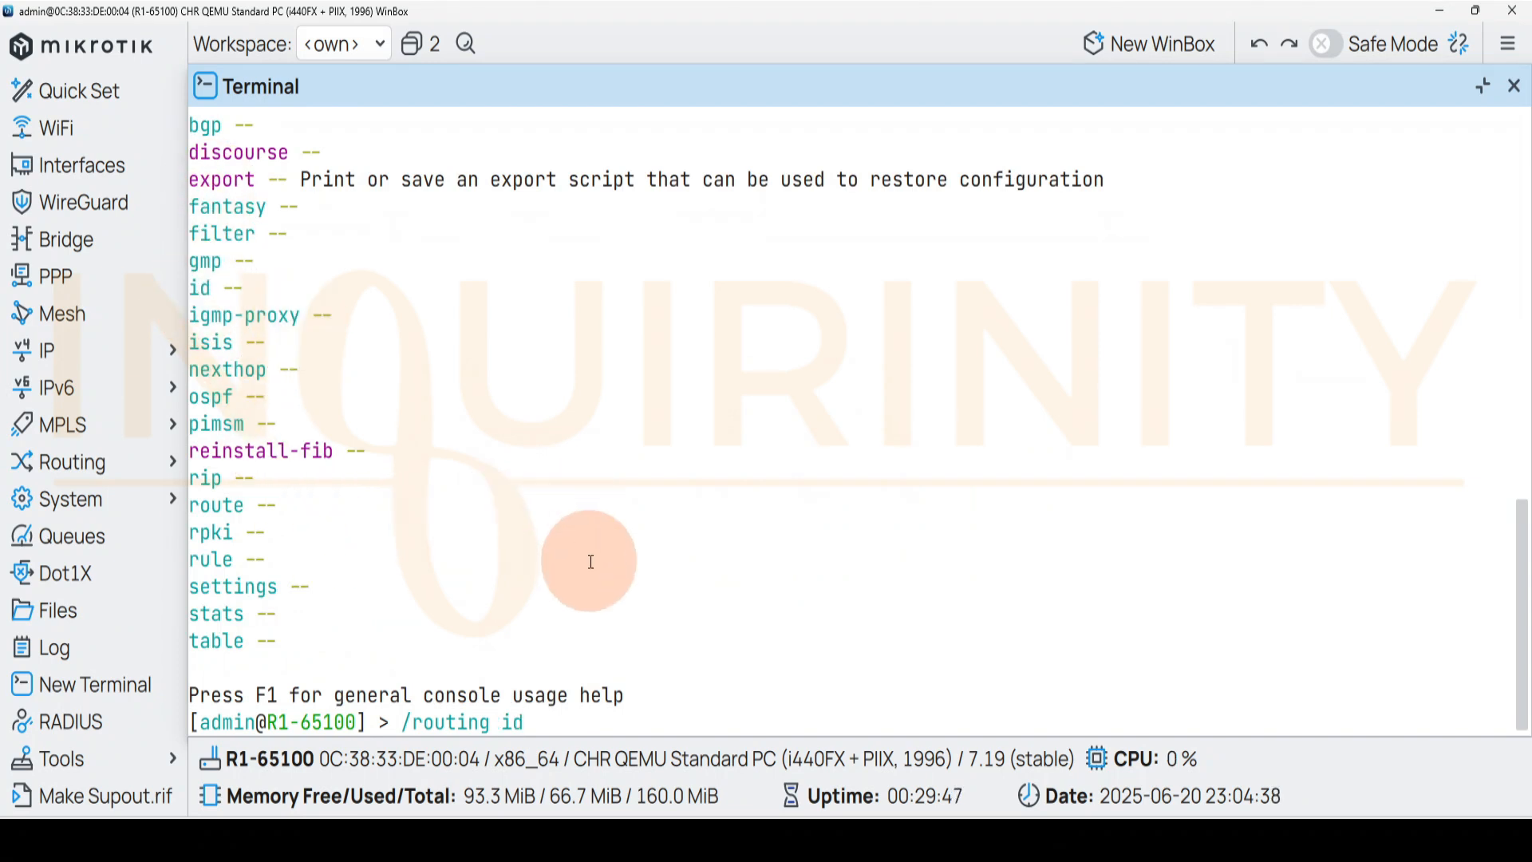
type("id")
key("question")
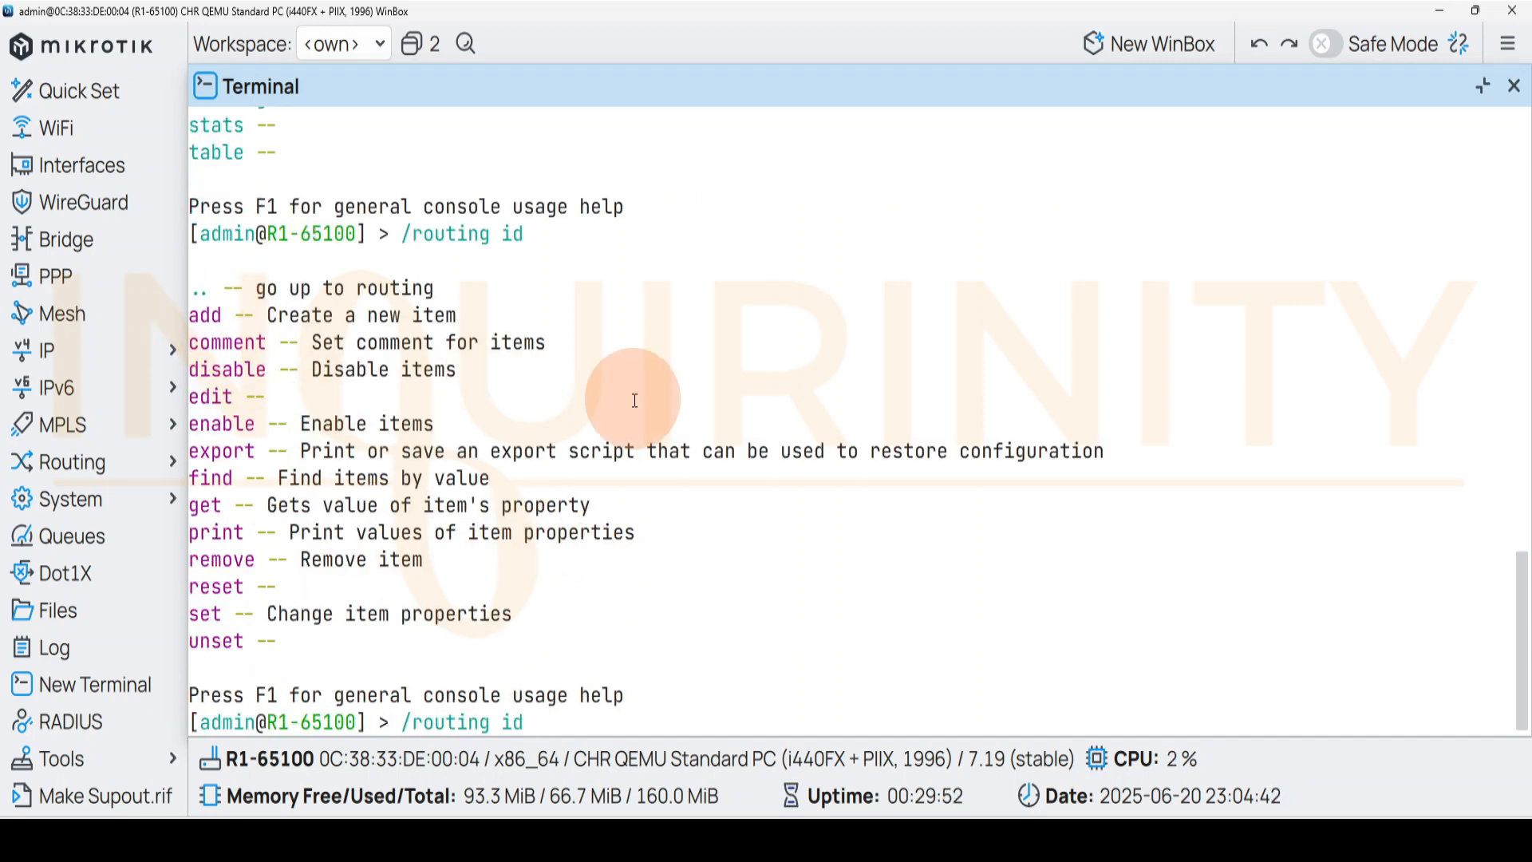
type("add")
key("question")
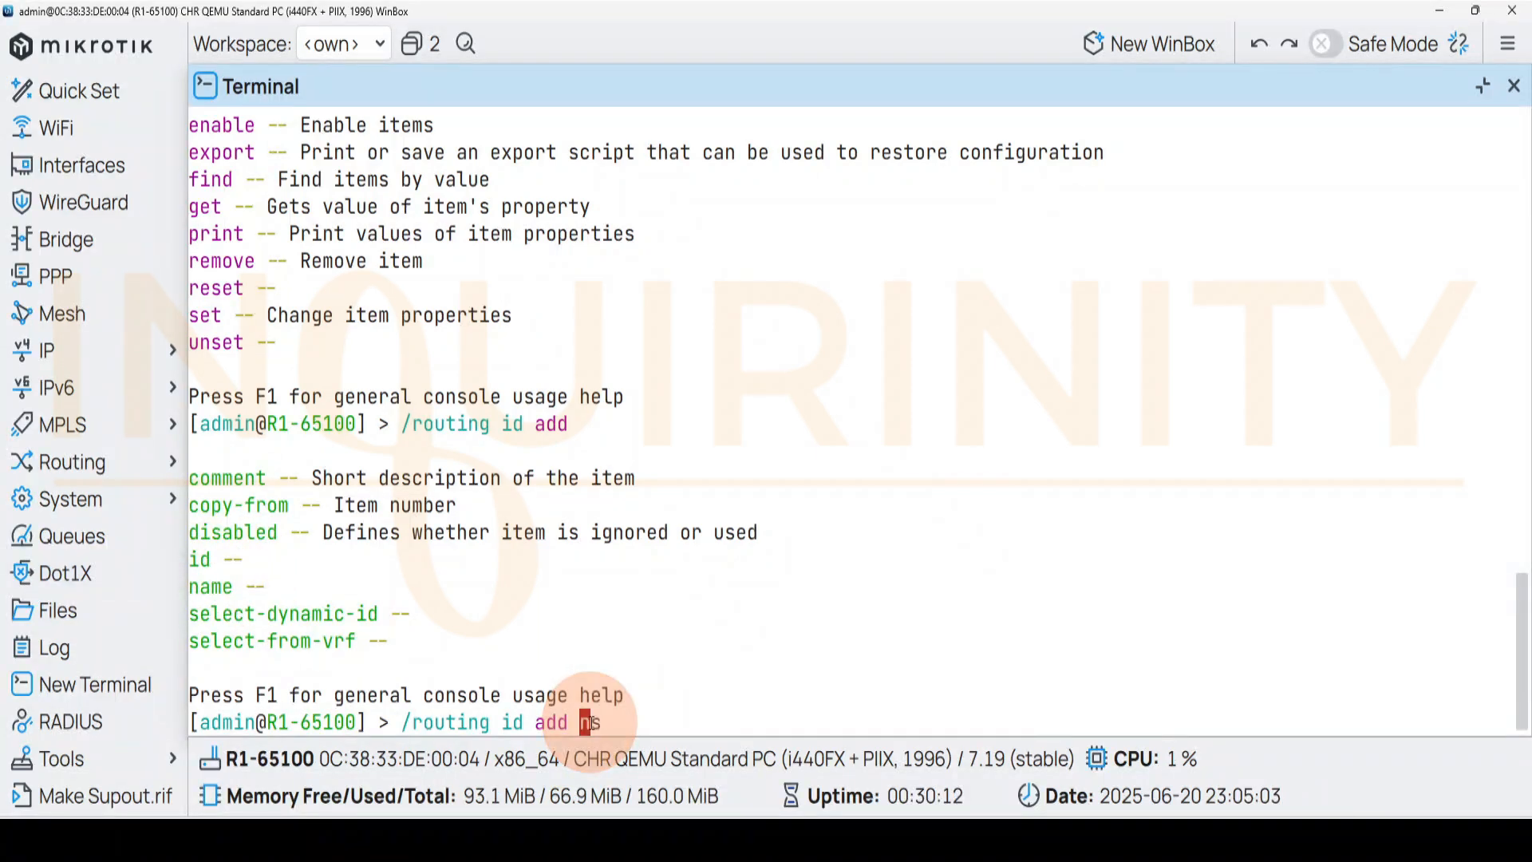
Complete the add command with name=router-id id=172.31.255.1 disabled=no and run it.
key("BackSpace")
type("uter")
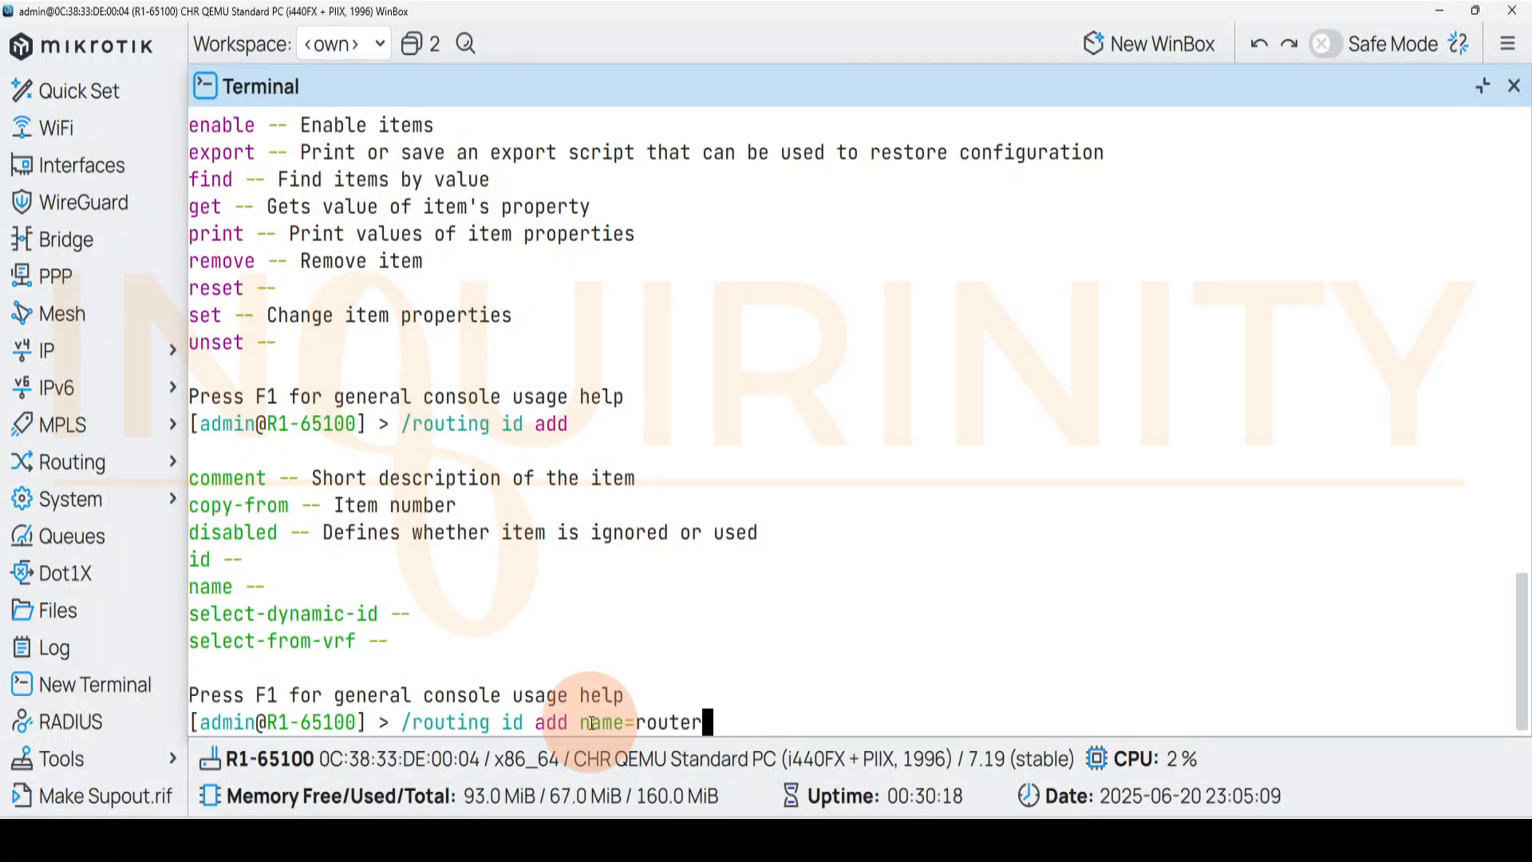
type("-id id=172.31.255.1")
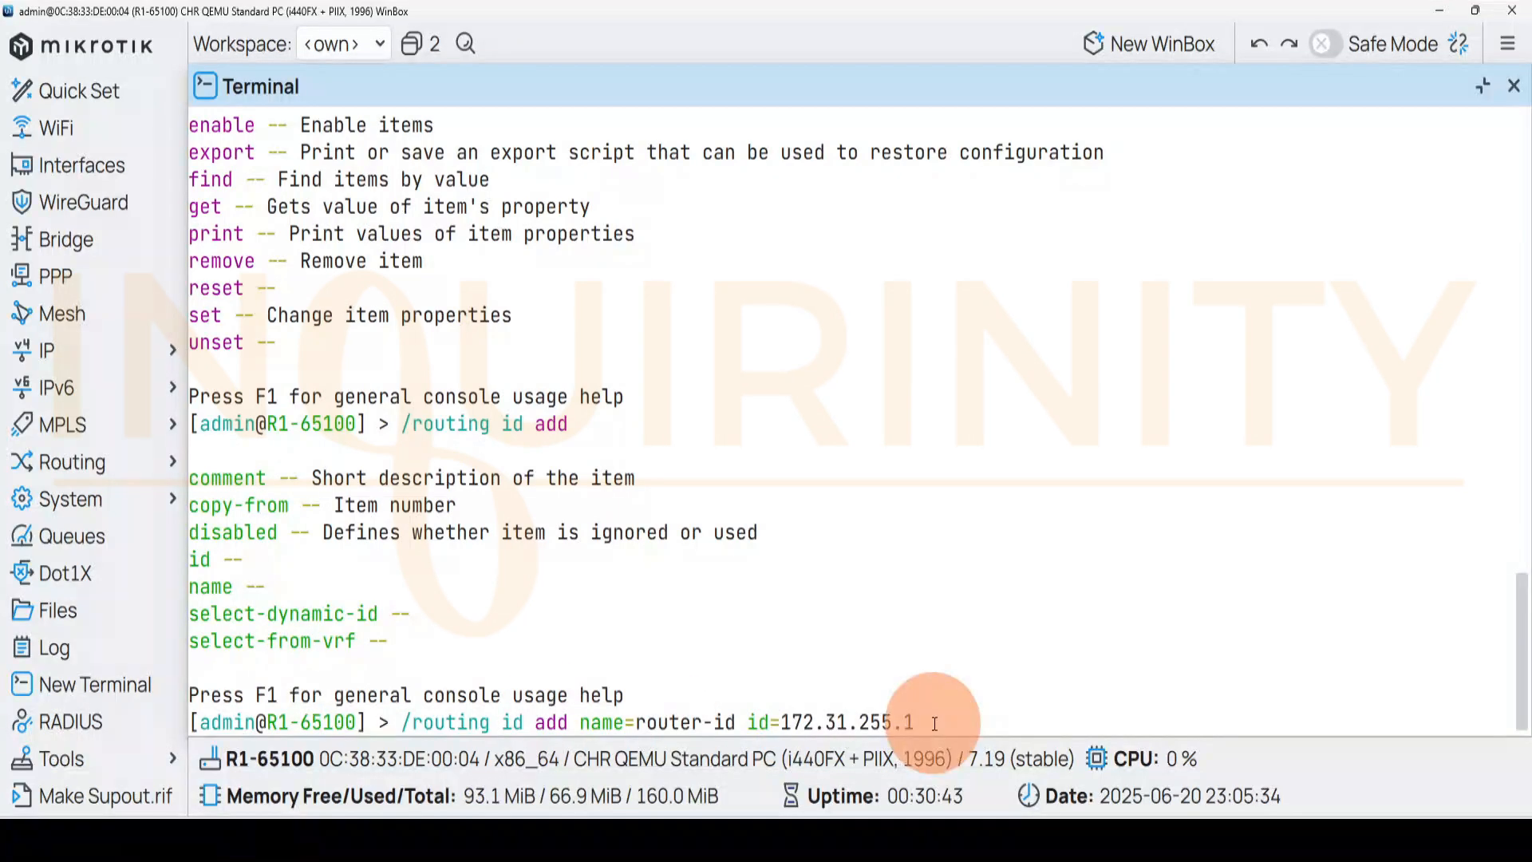
type("disa")
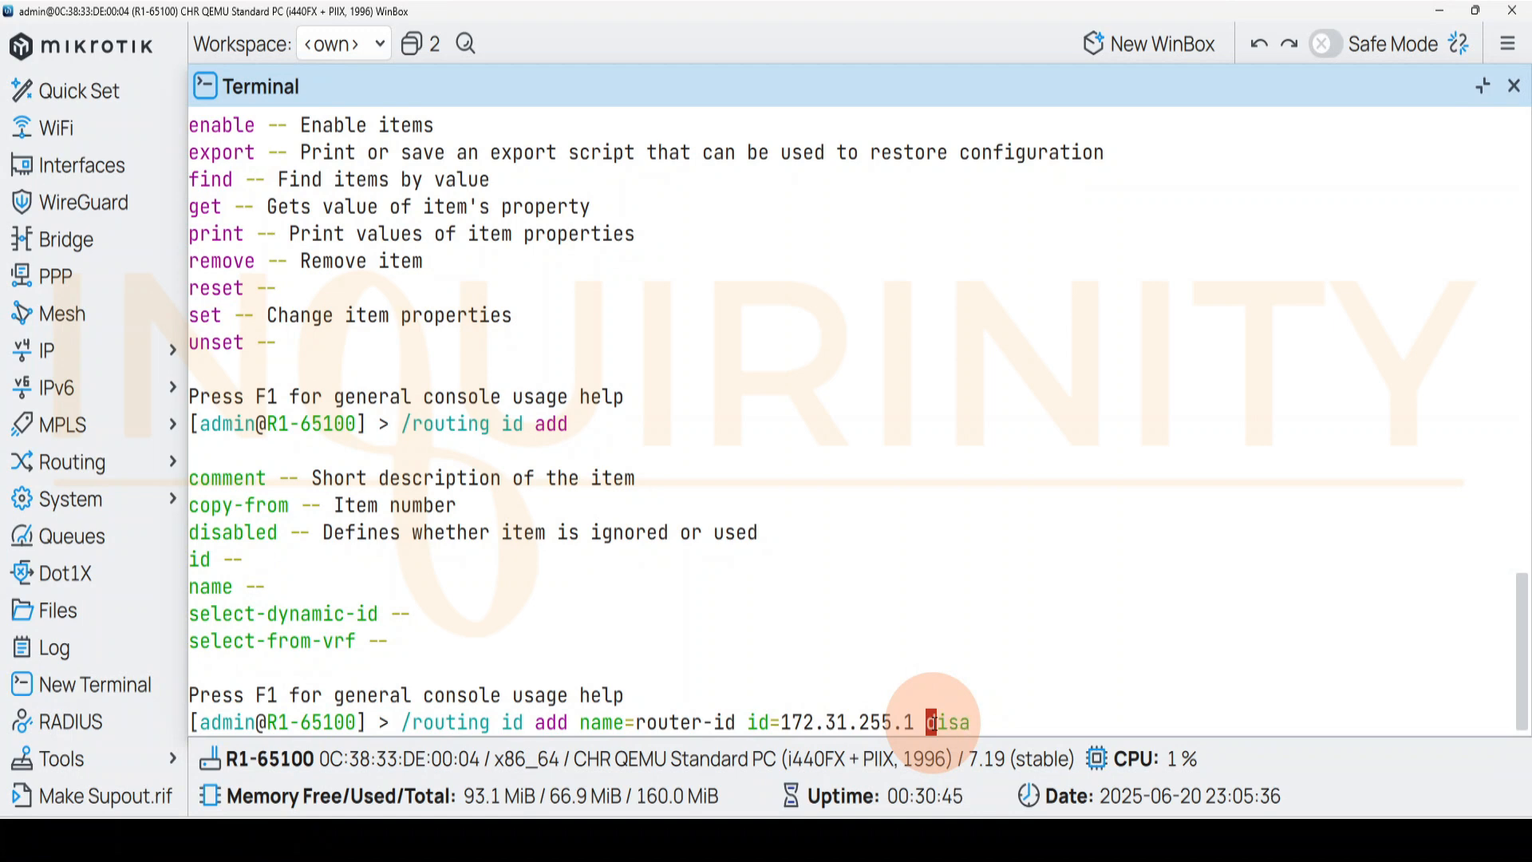
type("bled=no")
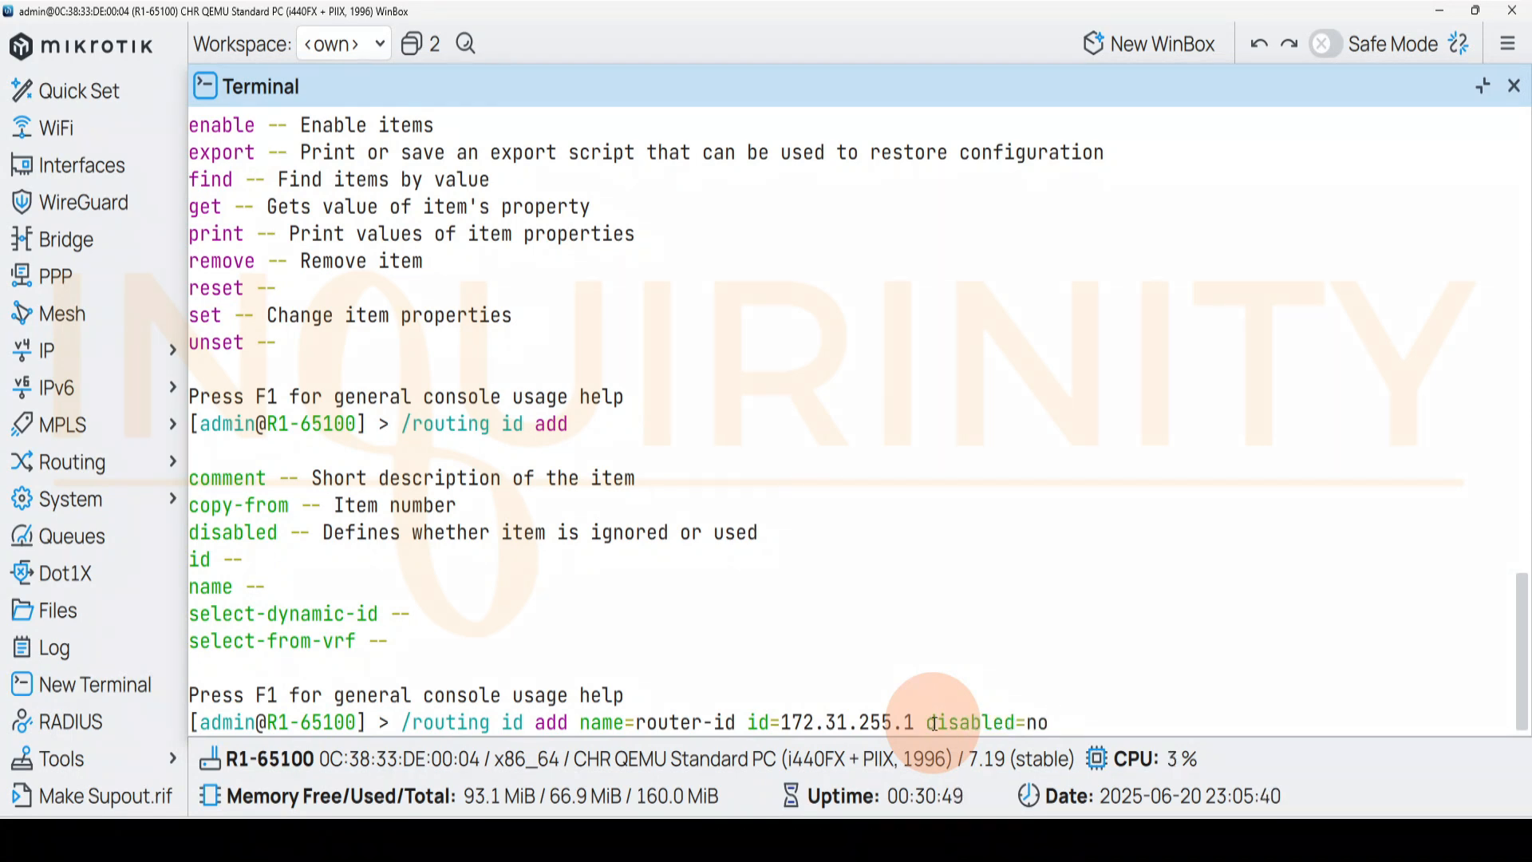
key("Return")
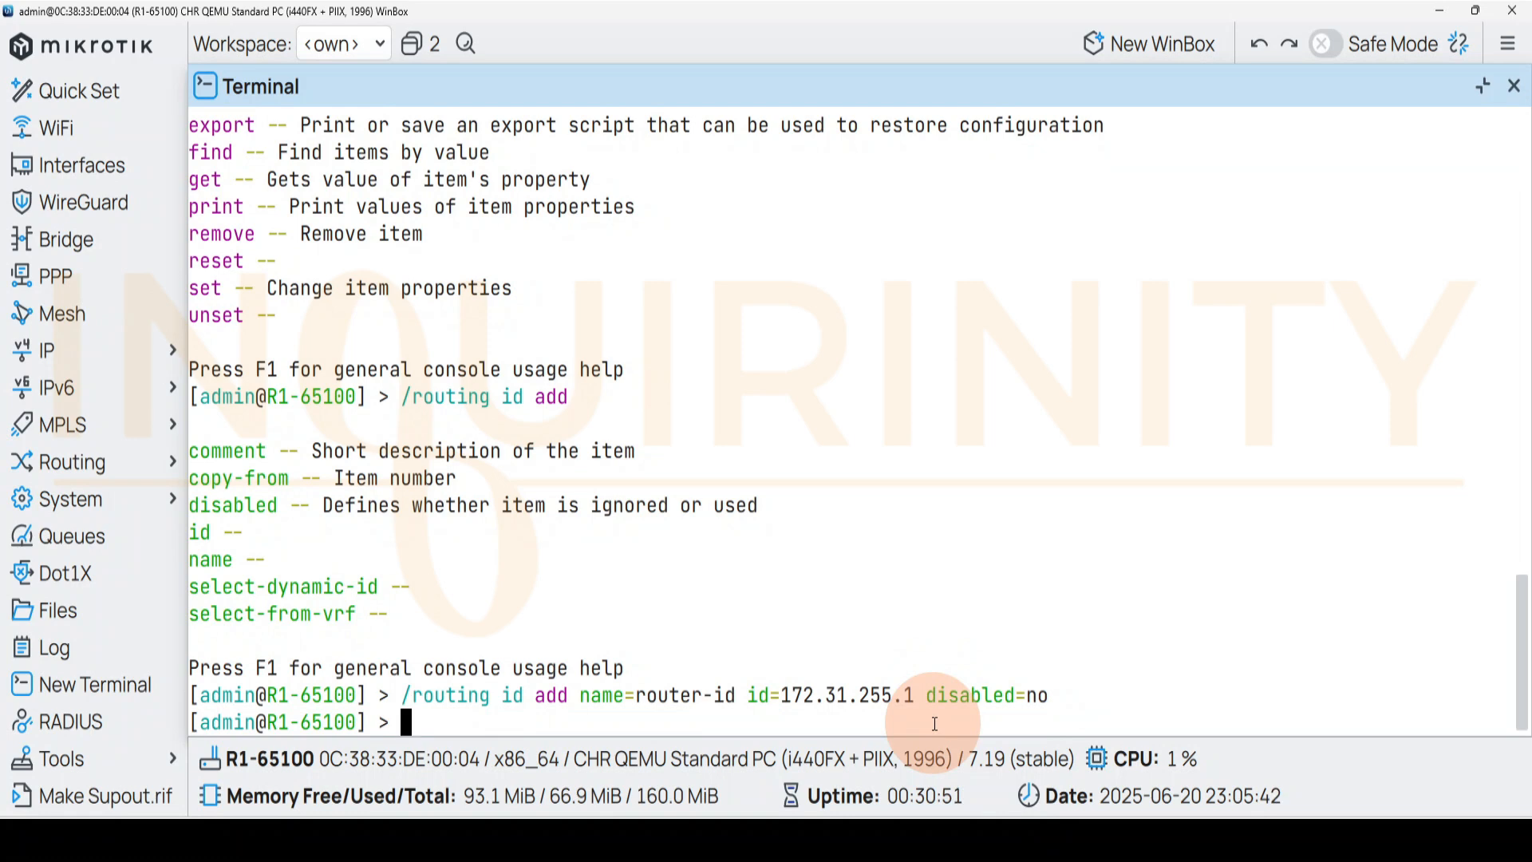
Check the router ID entries with /routing id print and in the graphical Router ID list.
key("Up")
key("Up")
key("Down")
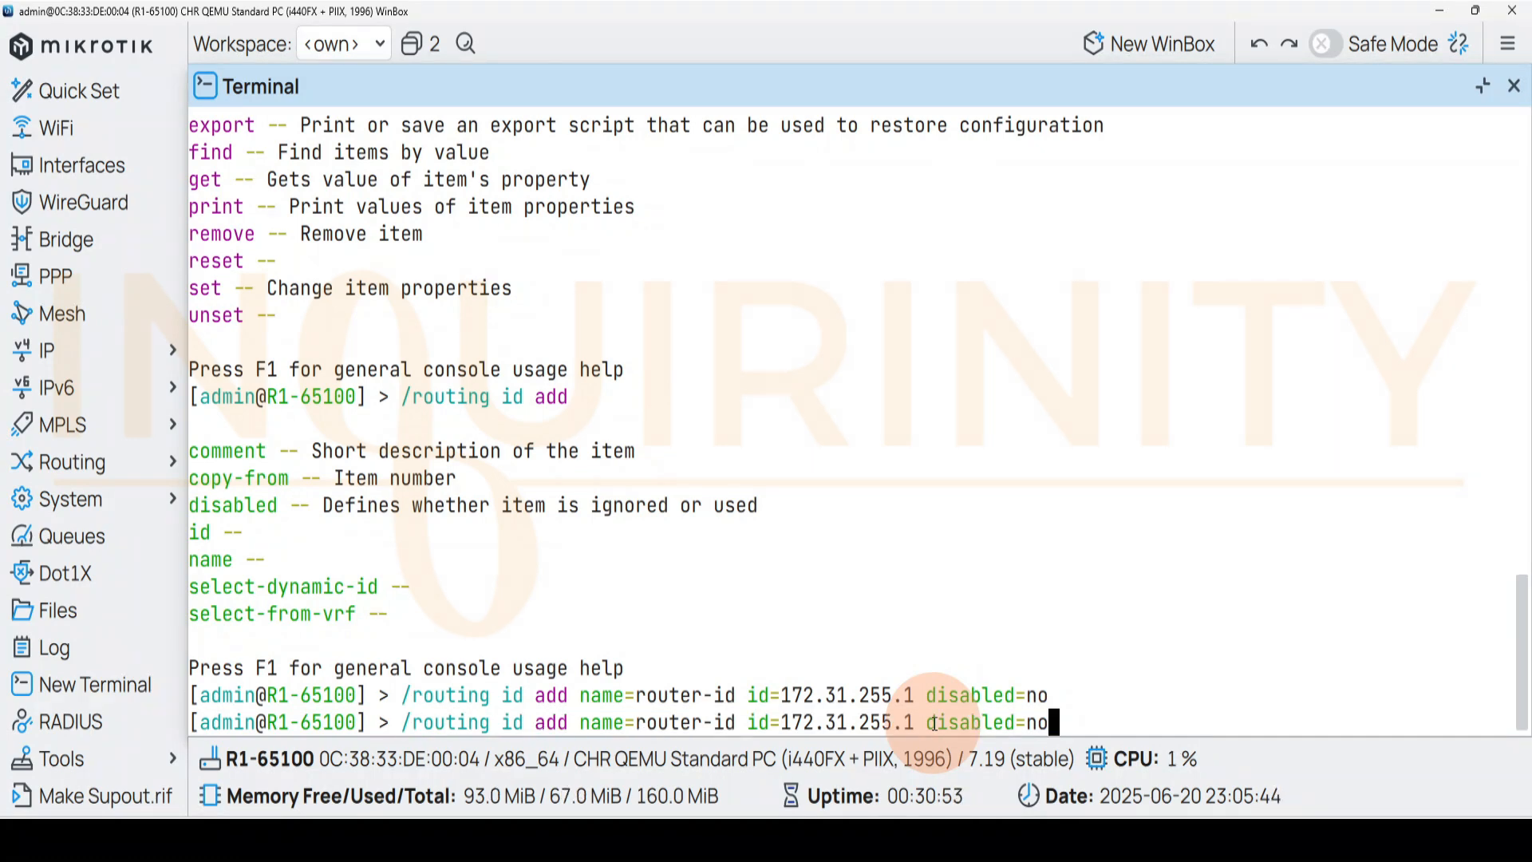
key("BackSpace")
key("BackSpace")
key("BackSpace")
key("BackSpace")
key("BackSpace")
key("BackSpace")
key("BackSpace")
key("BackSpace")
key("BackSpace")
key("BackSpace")
key("BackSpace")
key("BackSpace")
key("BackSpace")
key("BackSpace")
key("BackSpace")
key("BackSpace")
key("BackSpace")
key("BackSpace")
key("BackSpace")
key("BackSpace")
key("BackSpace")
key("BackSpace")
key("BackSpace")
key("BackSpace")
key("BackSpace")
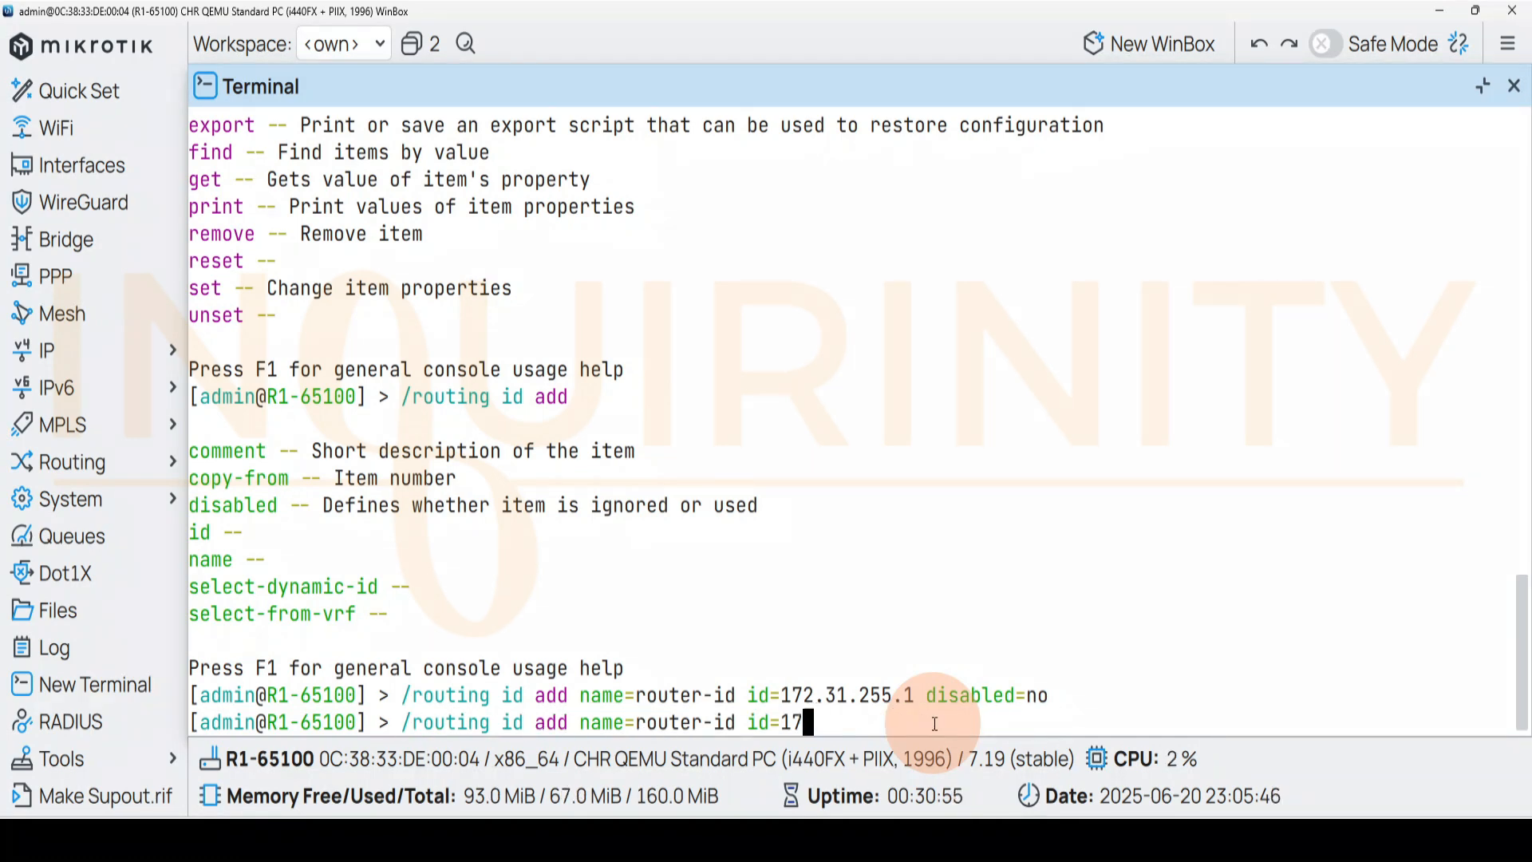
key("BackSpace")
key("BackSpace")
key("BackSpace")
key("BackSpace")
key("BackSpace")
key("BackSpace")
key("BackSpace")
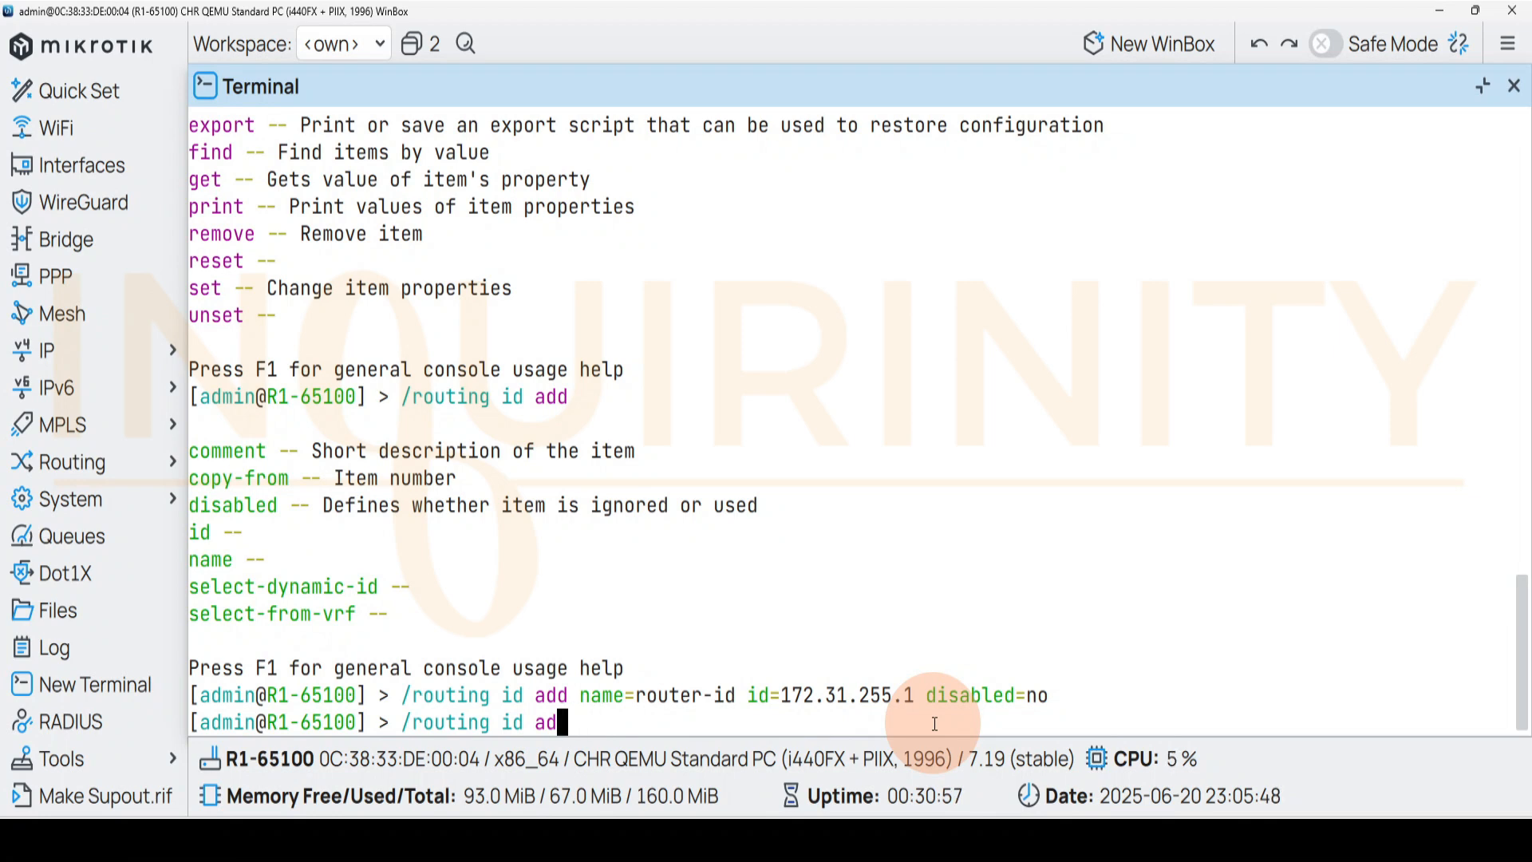
type("print")
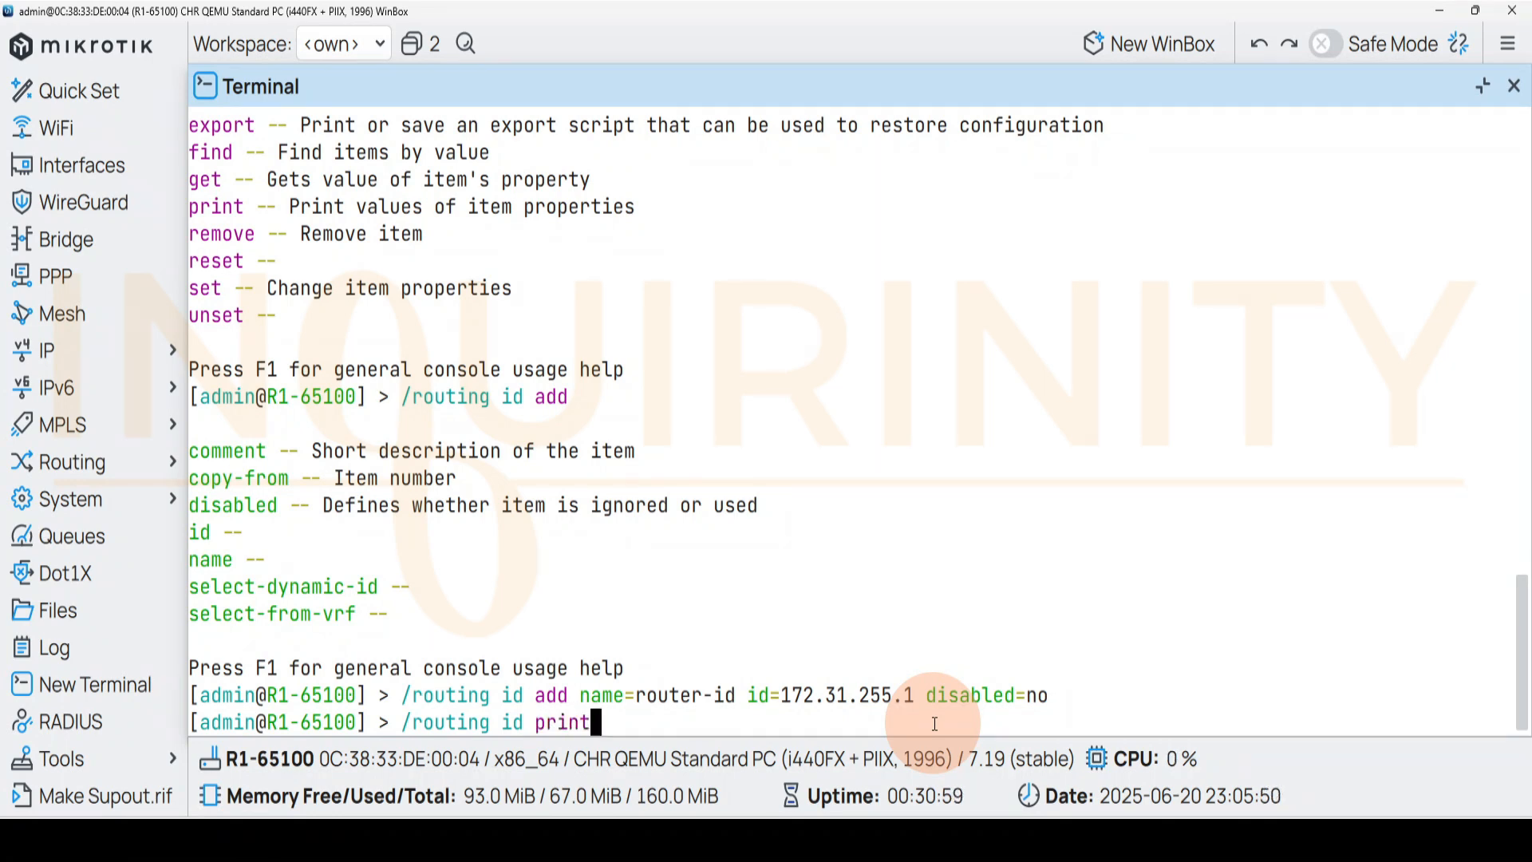
key("Return")
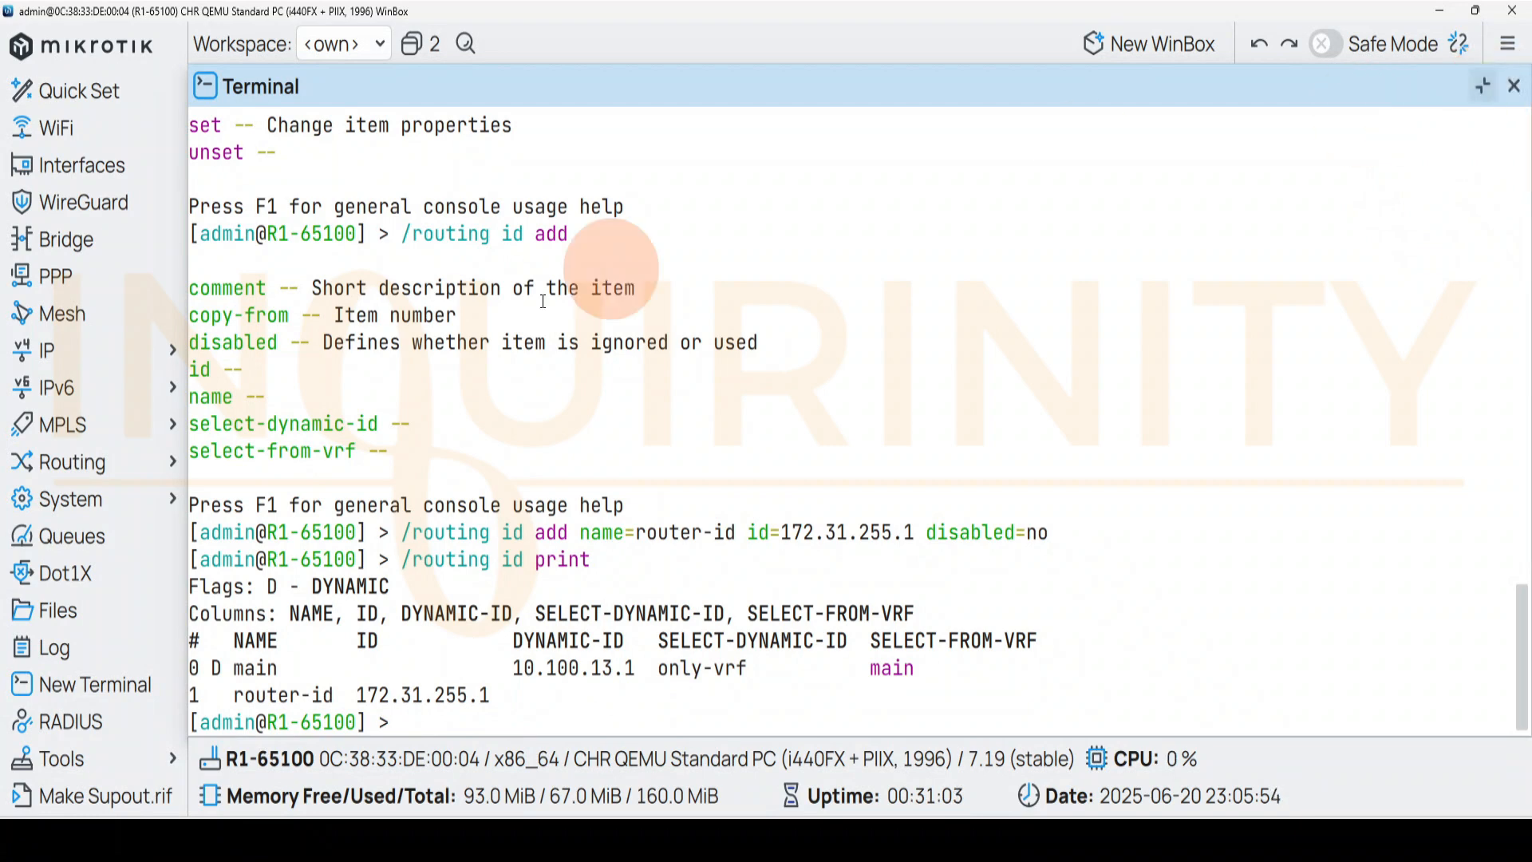
left_click(102, 462)
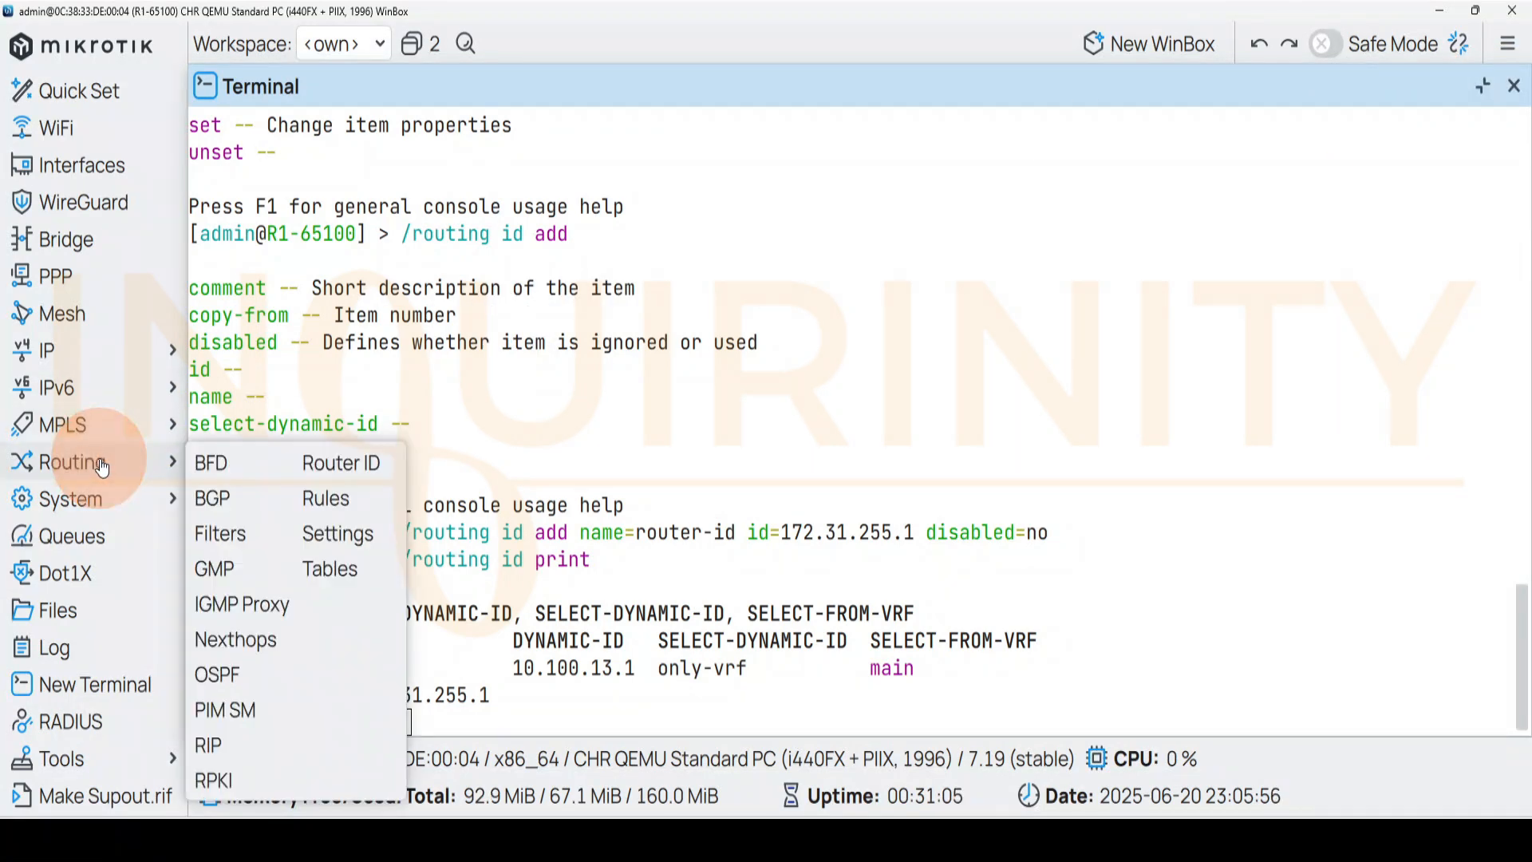
left_click(342, 460)
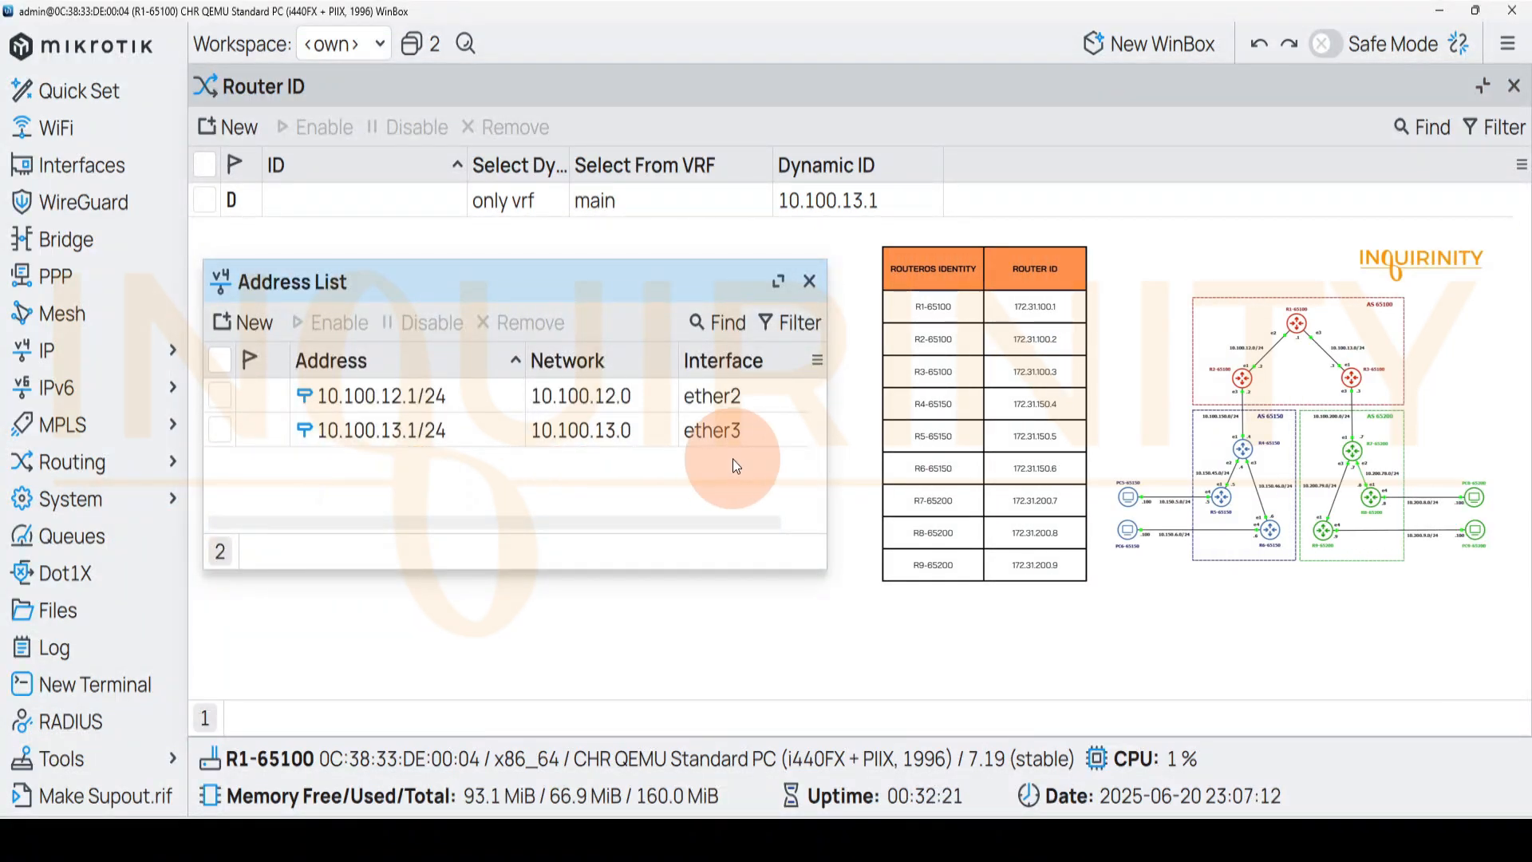
Add the IP address 172.31.100.1 on the lo interface of R1-65100.
left_click(237, 321)
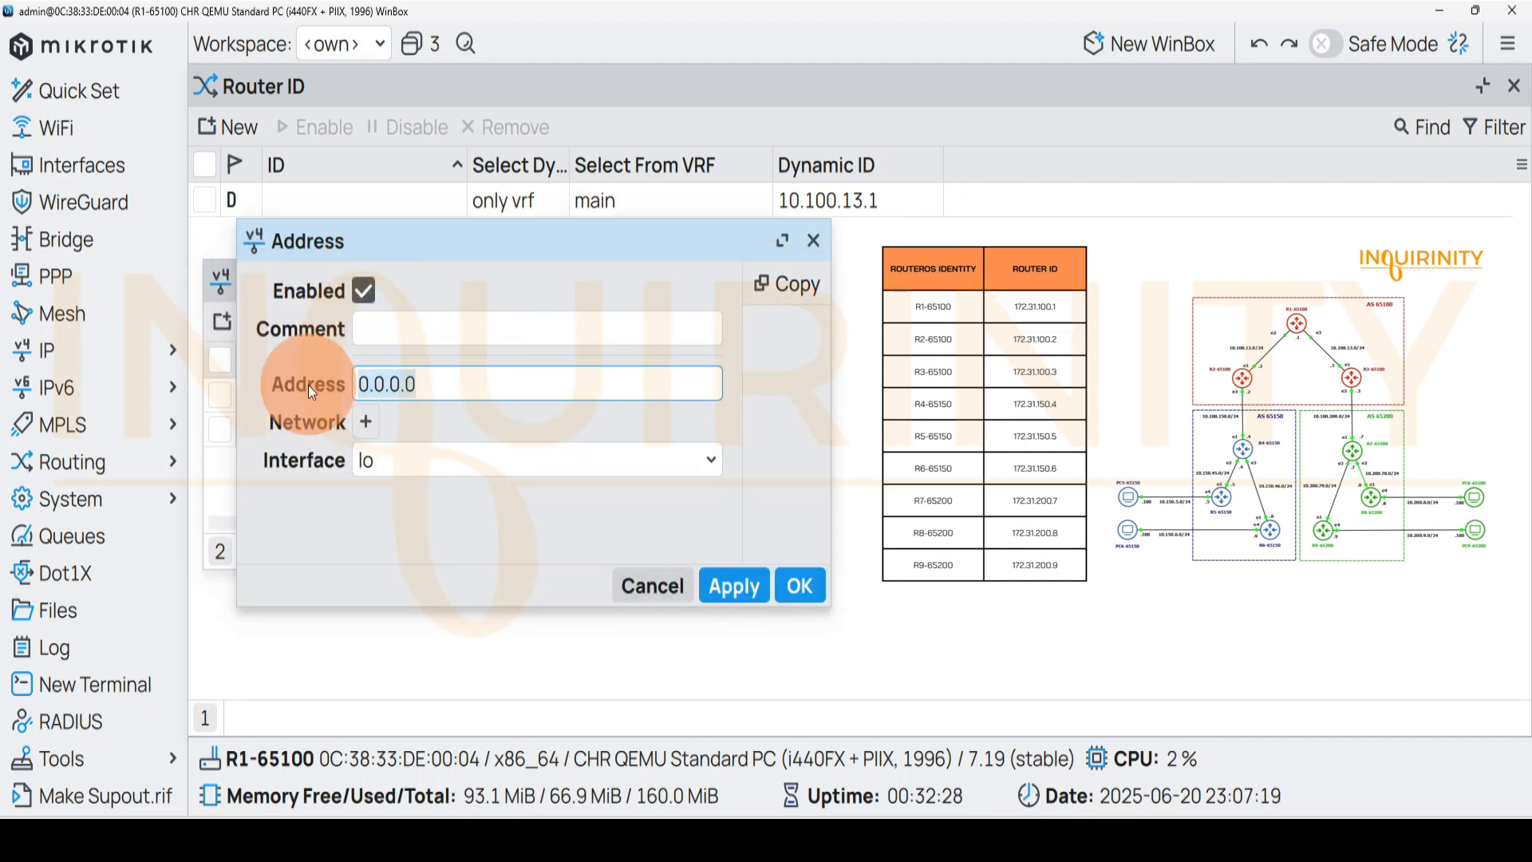
type("172")
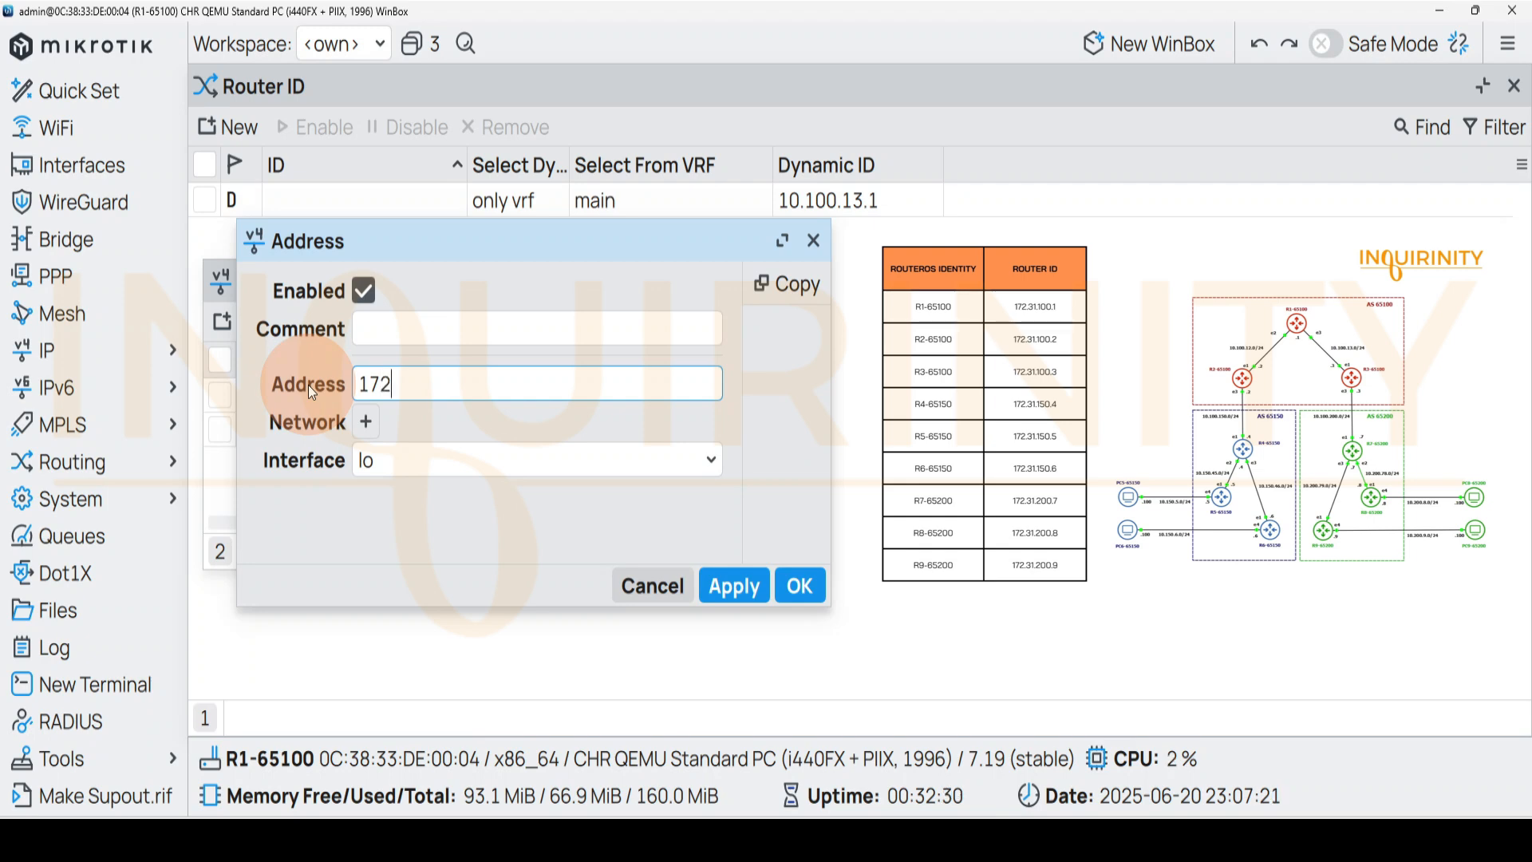
type(".31.100.1")
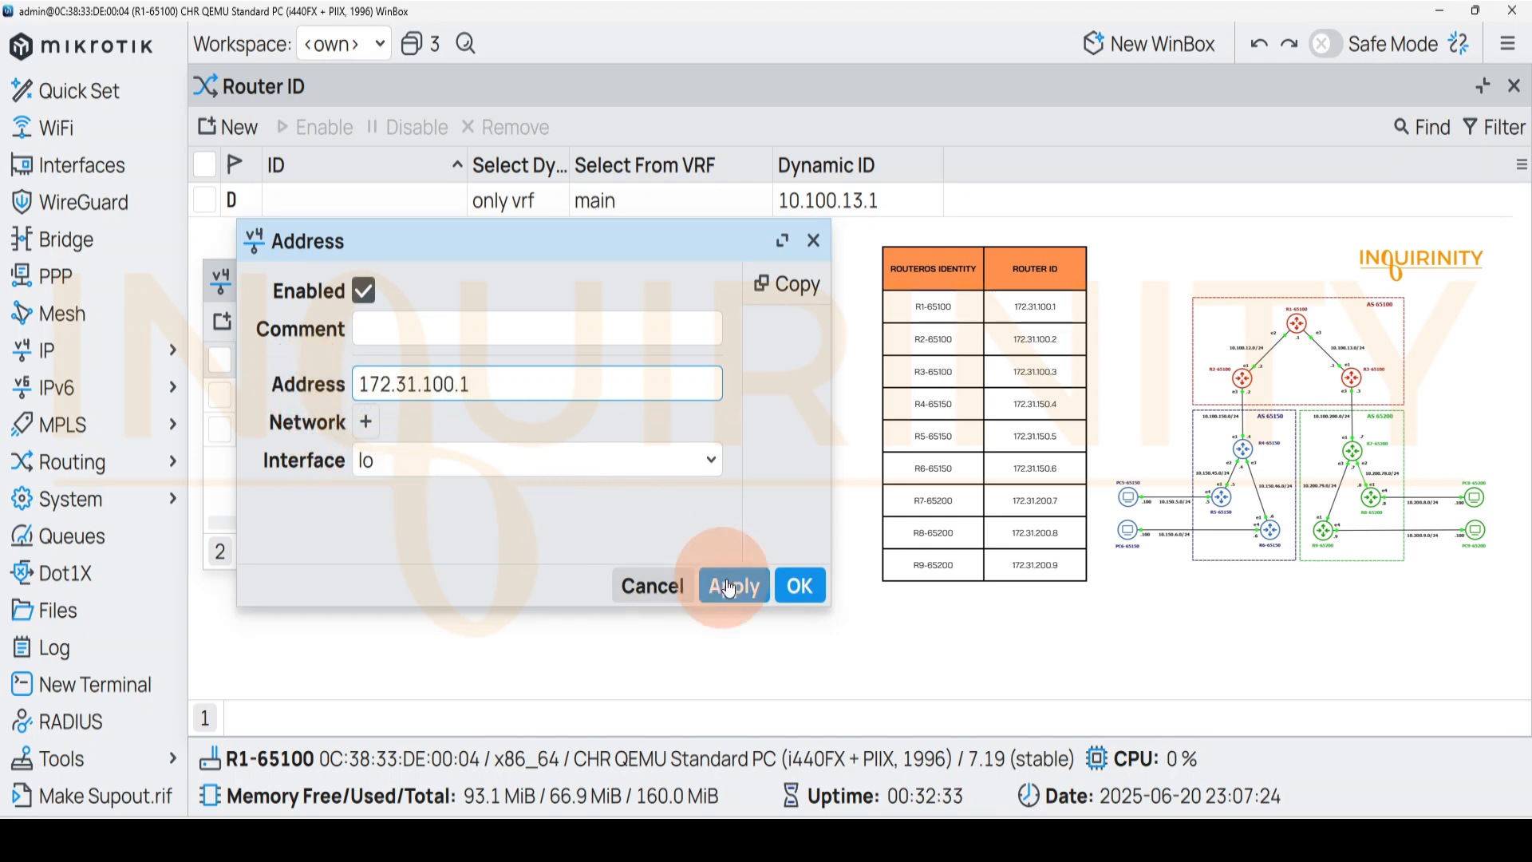
left_click(799, 587)
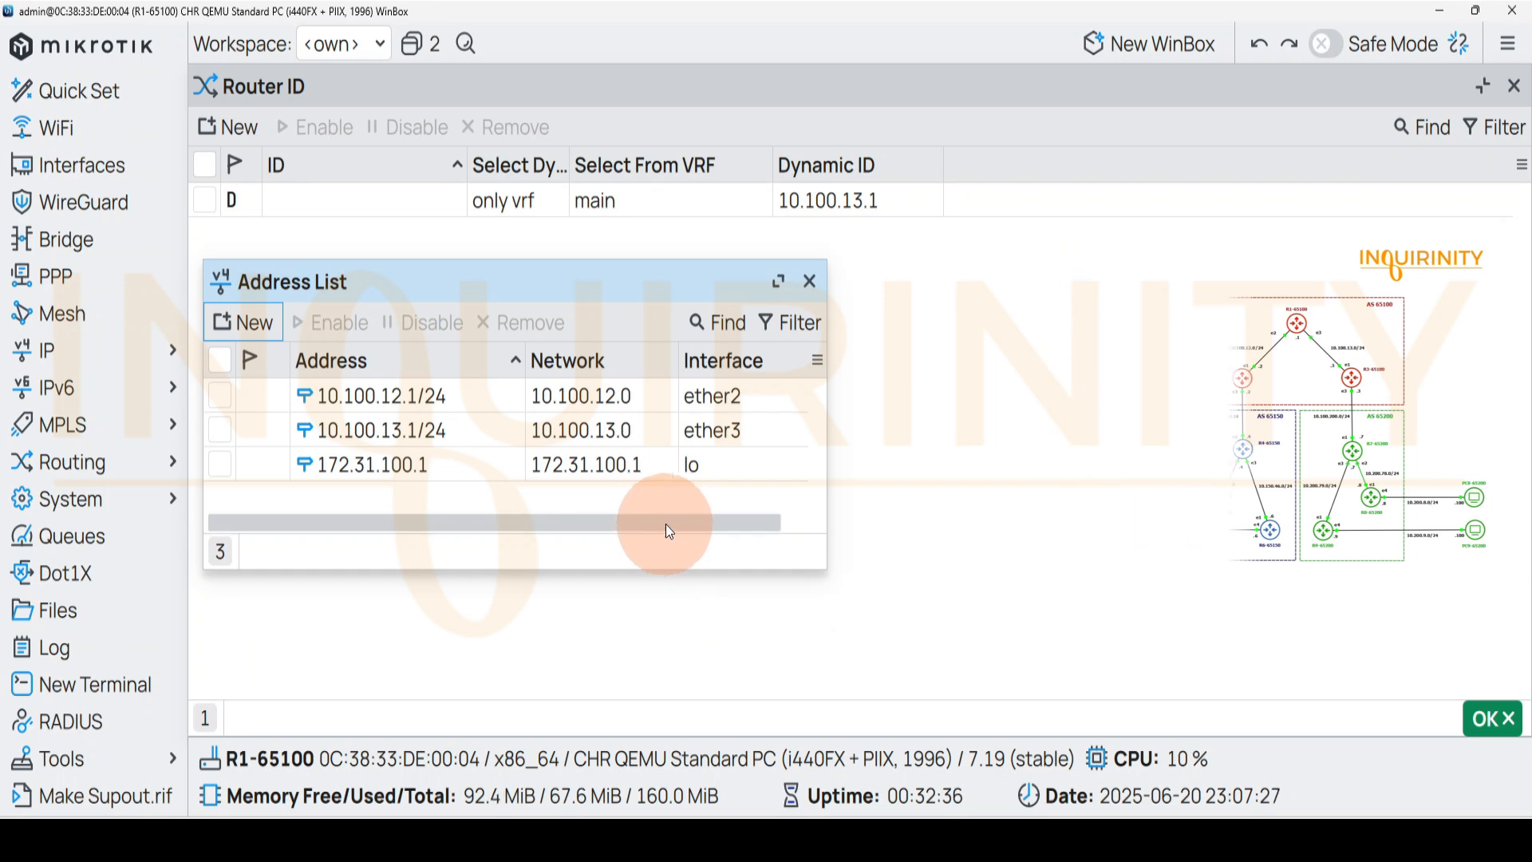
Reopen the Router ID list to check the dynamic router ID with the loopback address in place.
left_click(511, 236)
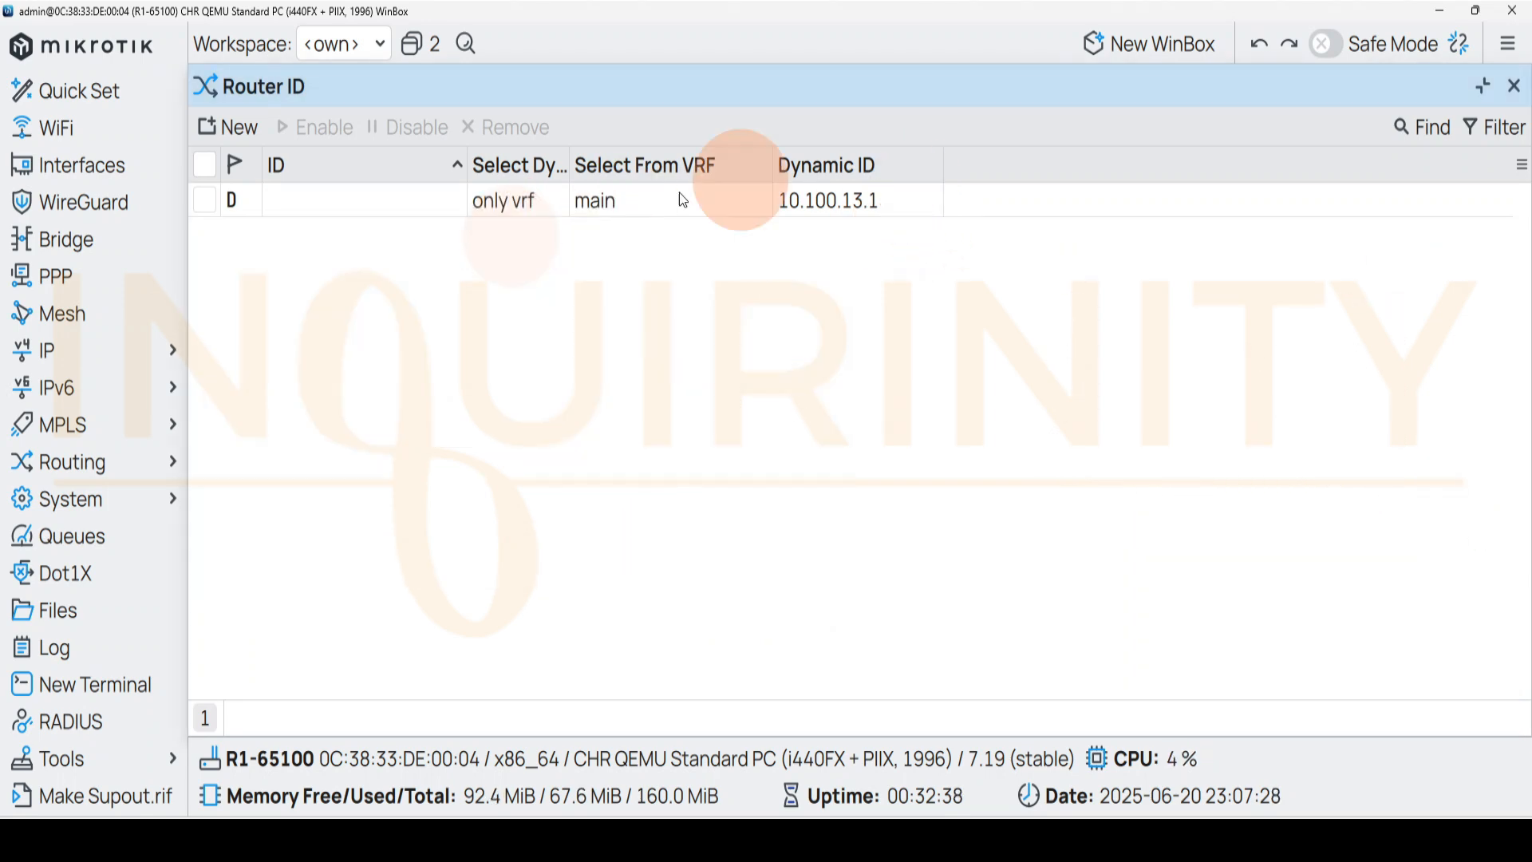
left_click(1513, 86)
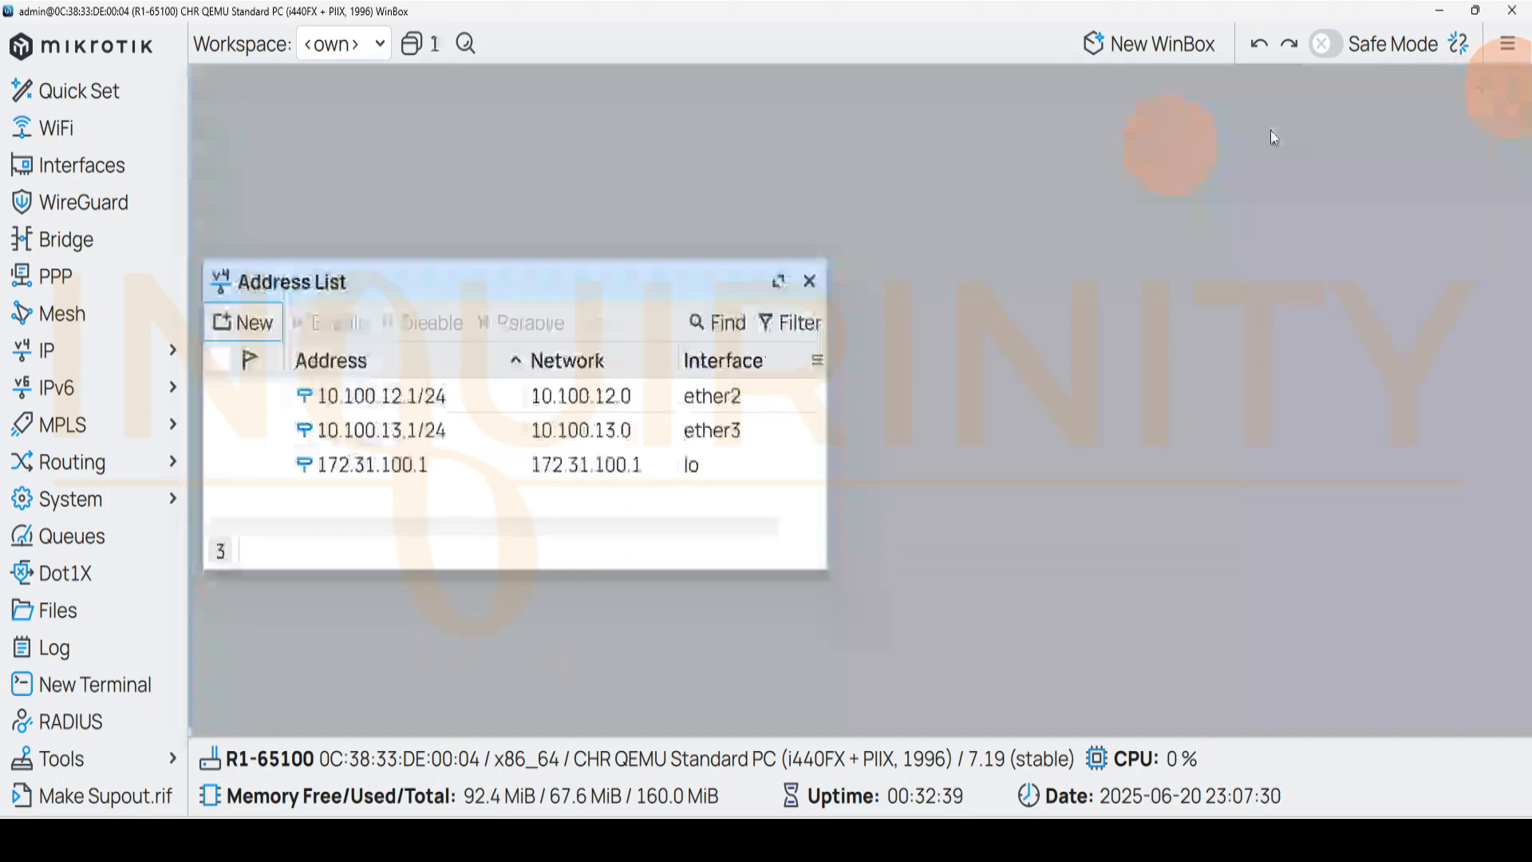
left_click(75, 462)
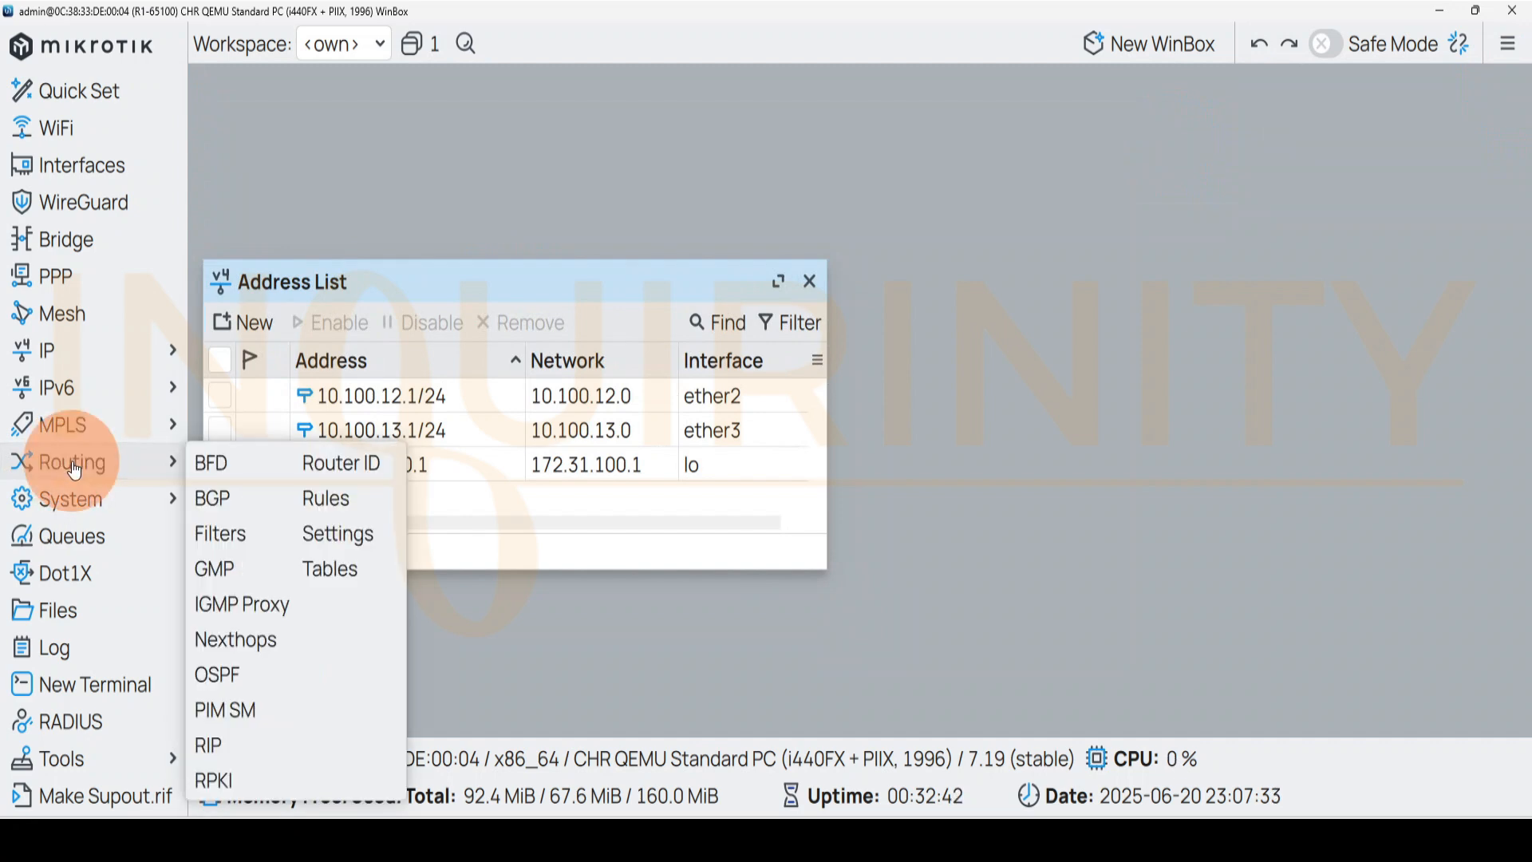
left_click(346, 463)
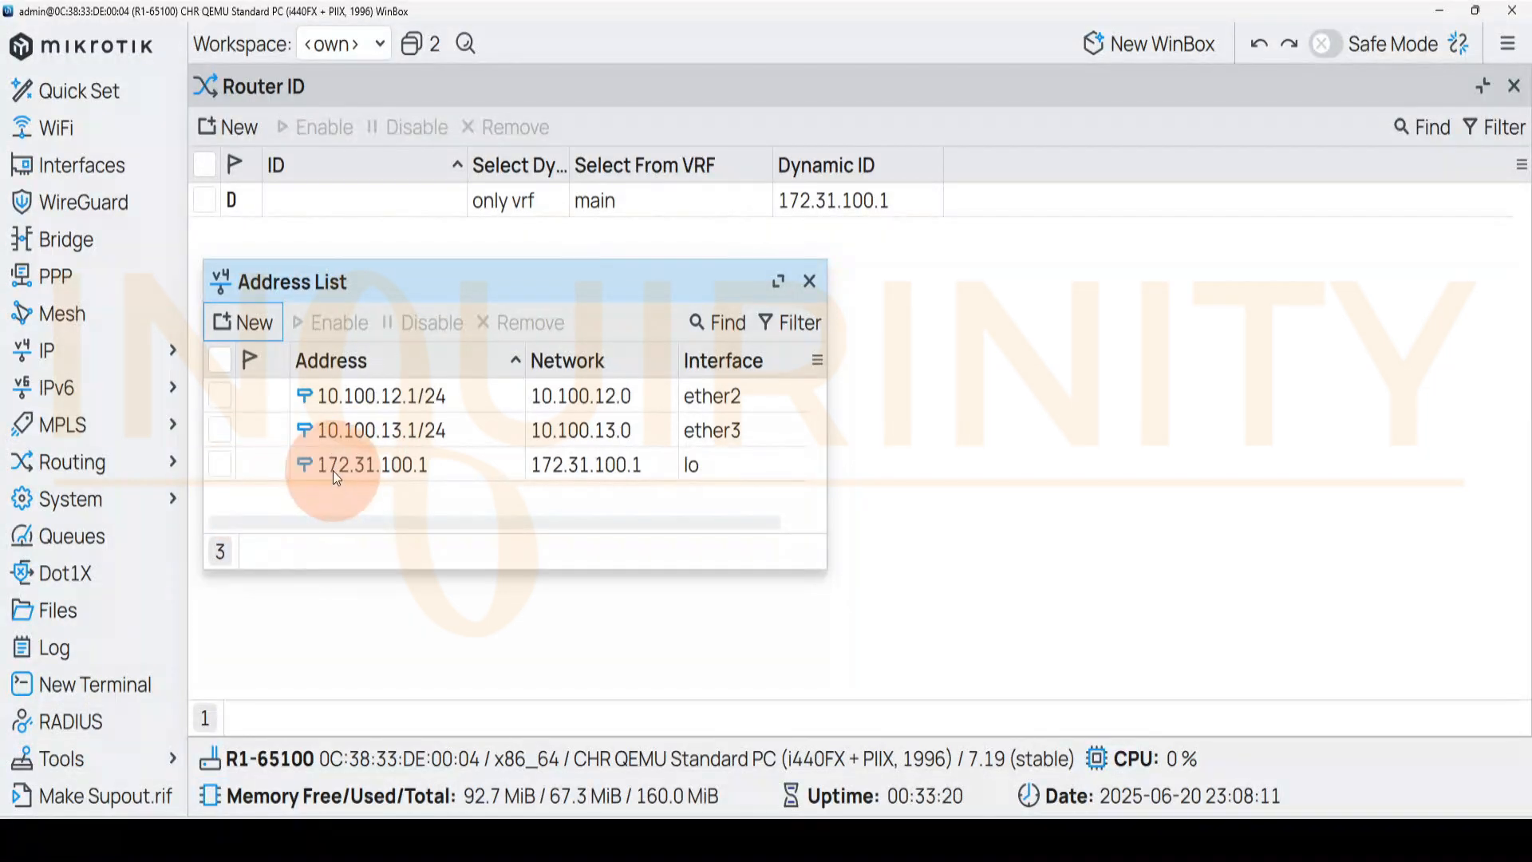
Disable the 172.31.100.1 address on the lo interface and close the address list.
left_click(388, 469)
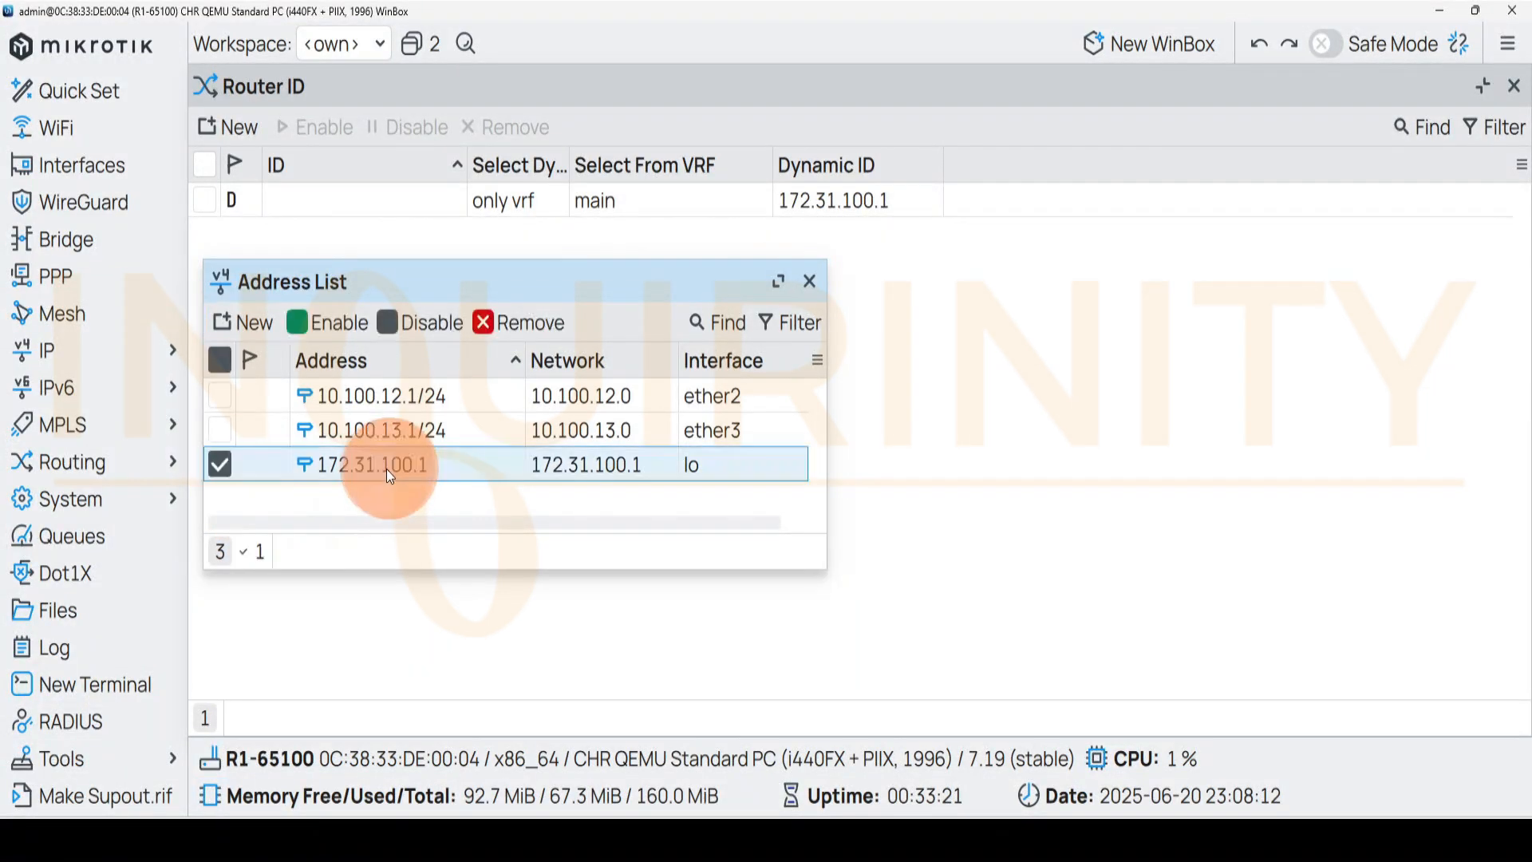
left_click(424, 332)
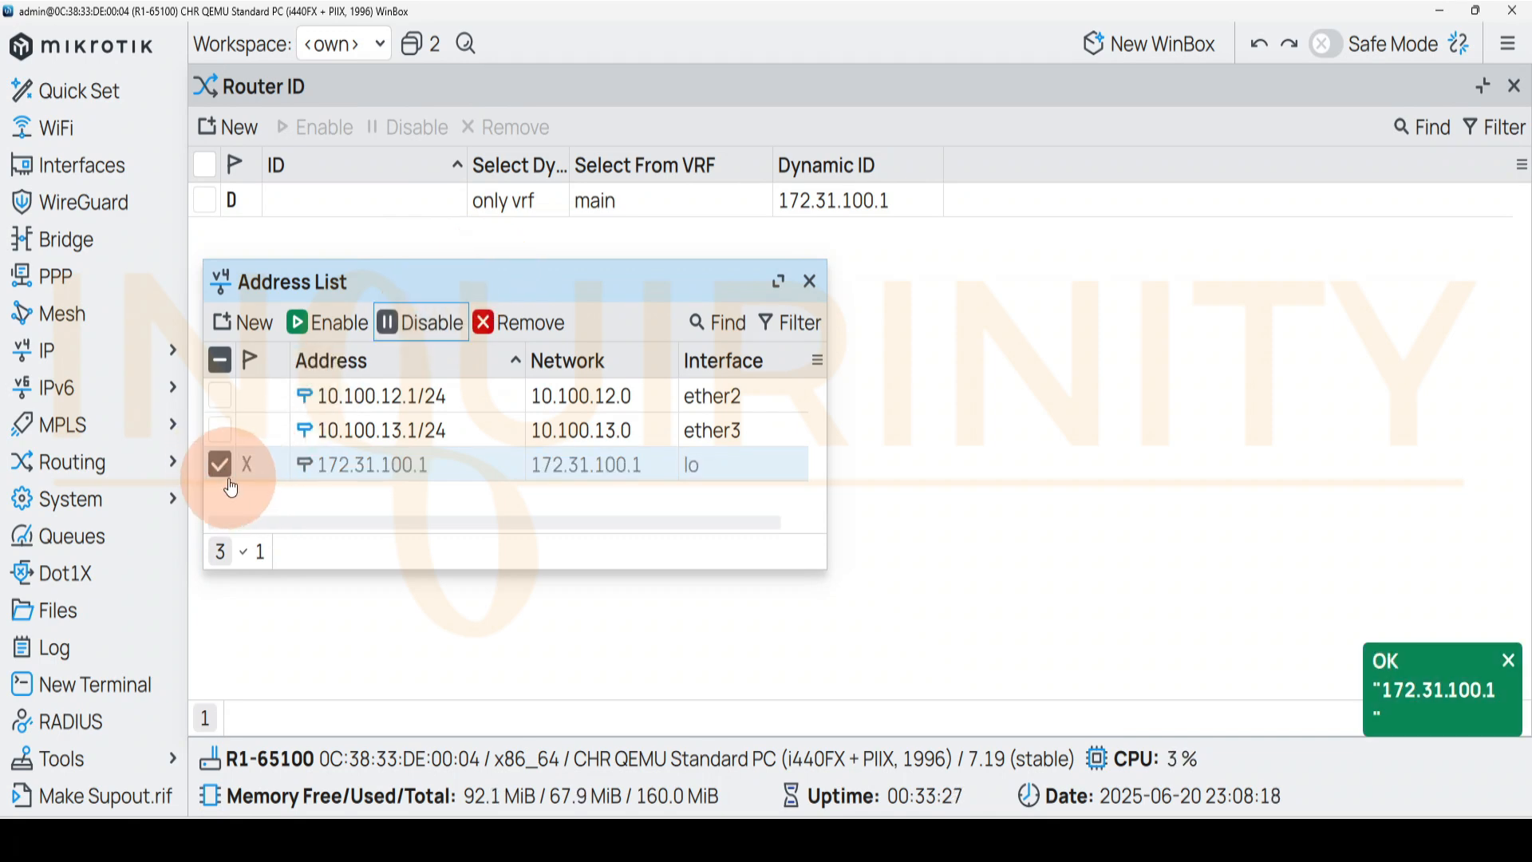
left_click(806, 286)
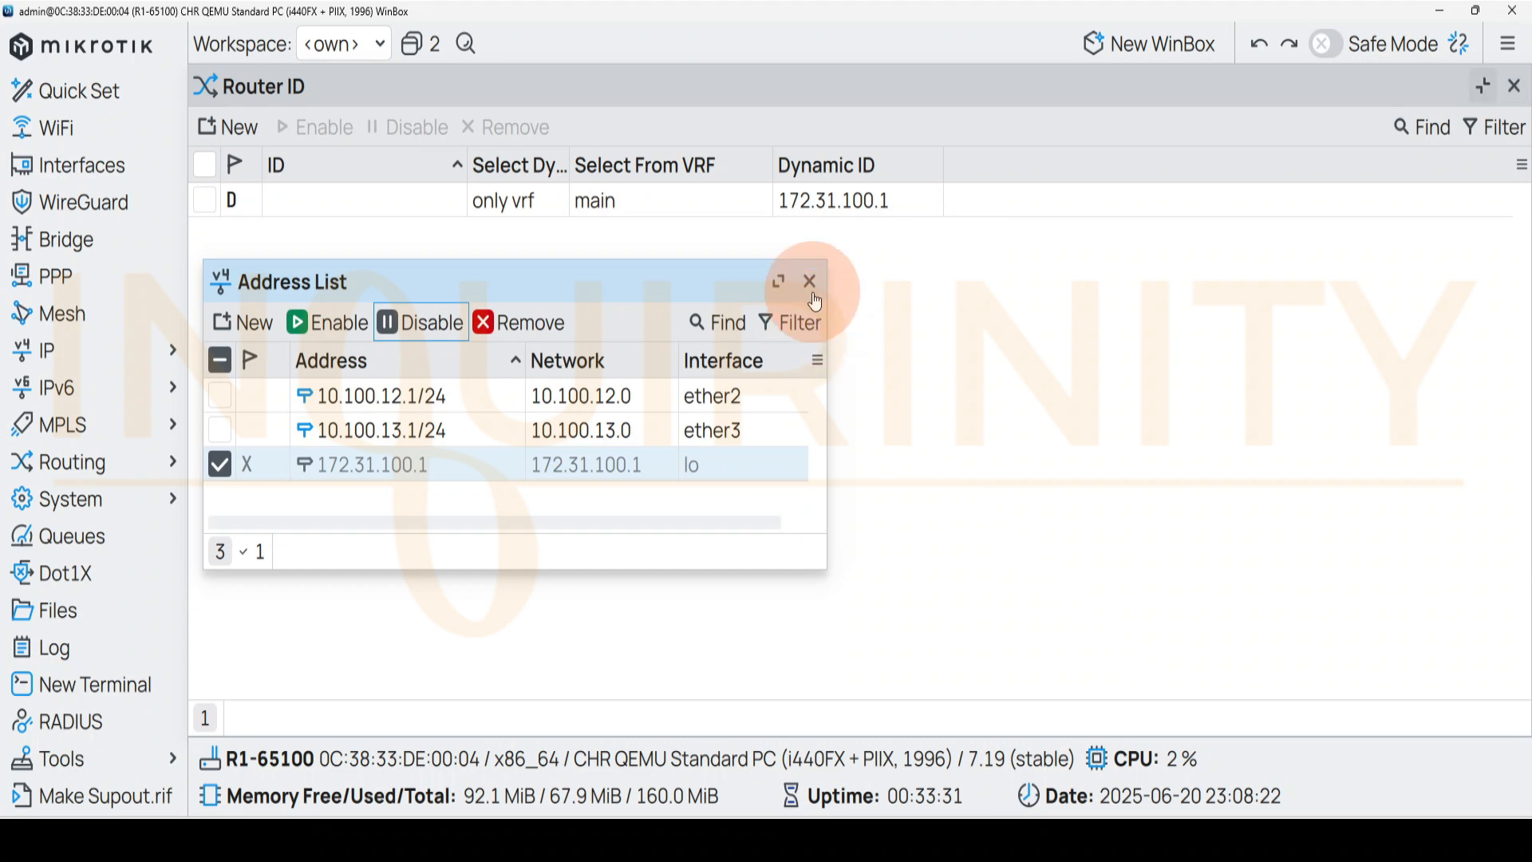
Reload the Router ID list and compare the dynamic router ID with the state of the loopback address in the address list.
left_click(1514, 86)
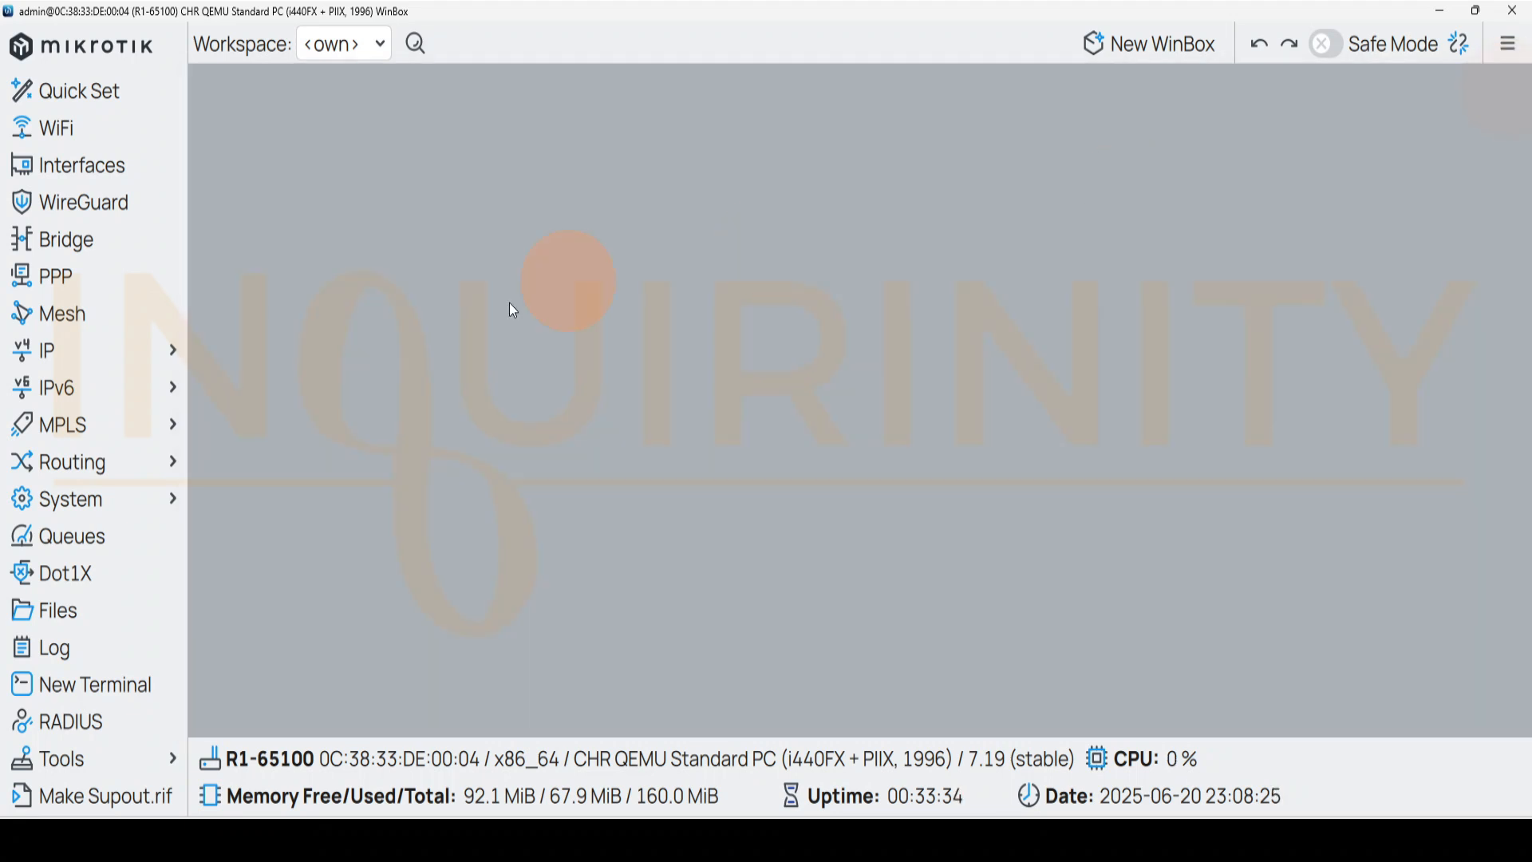
left_click(14, 451)
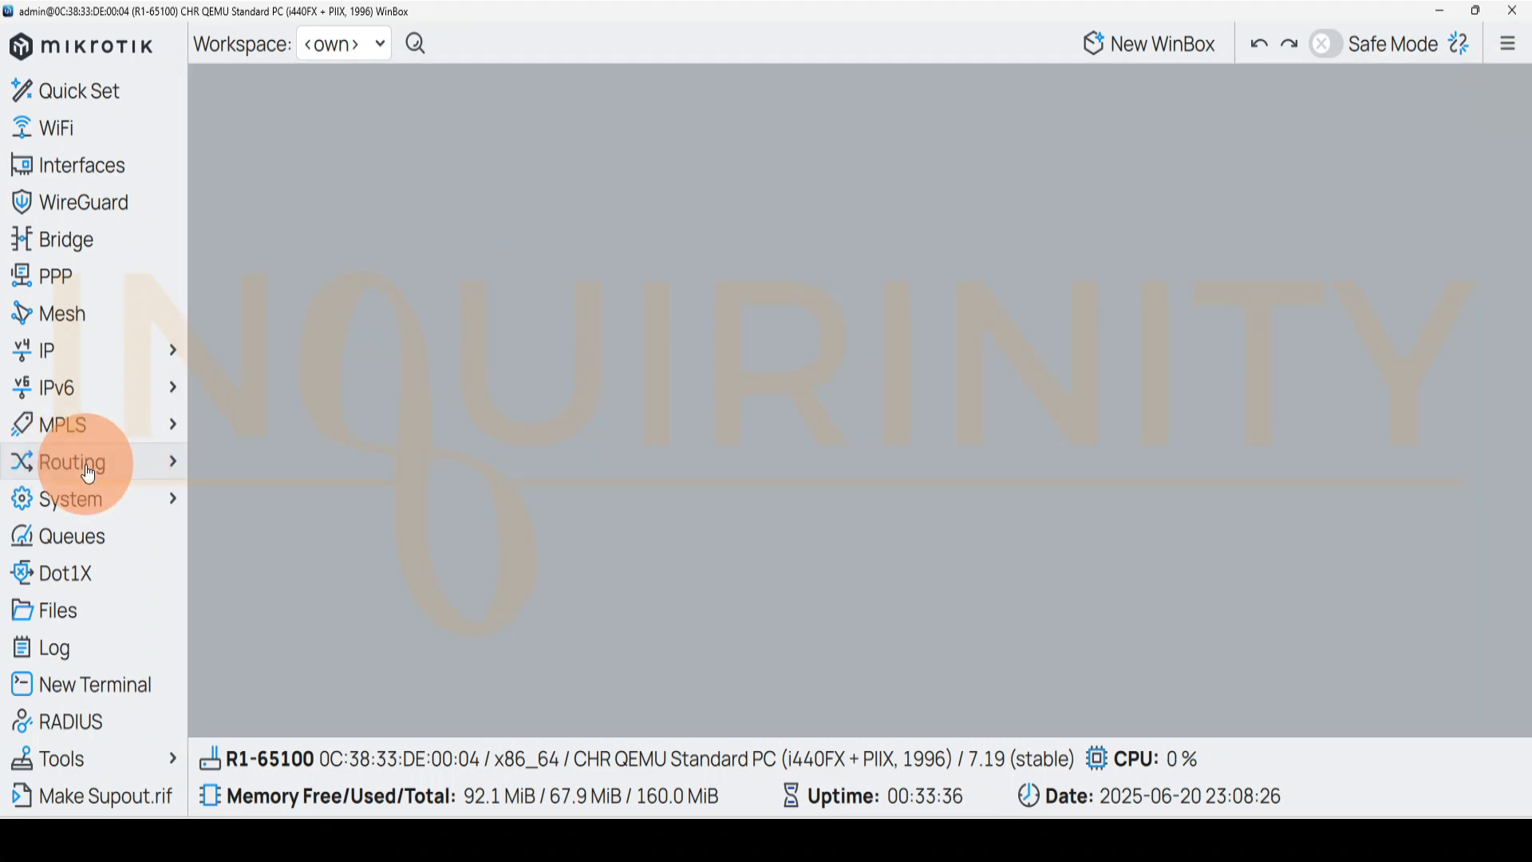
left_click(174, 471)
left_click(337, 463)
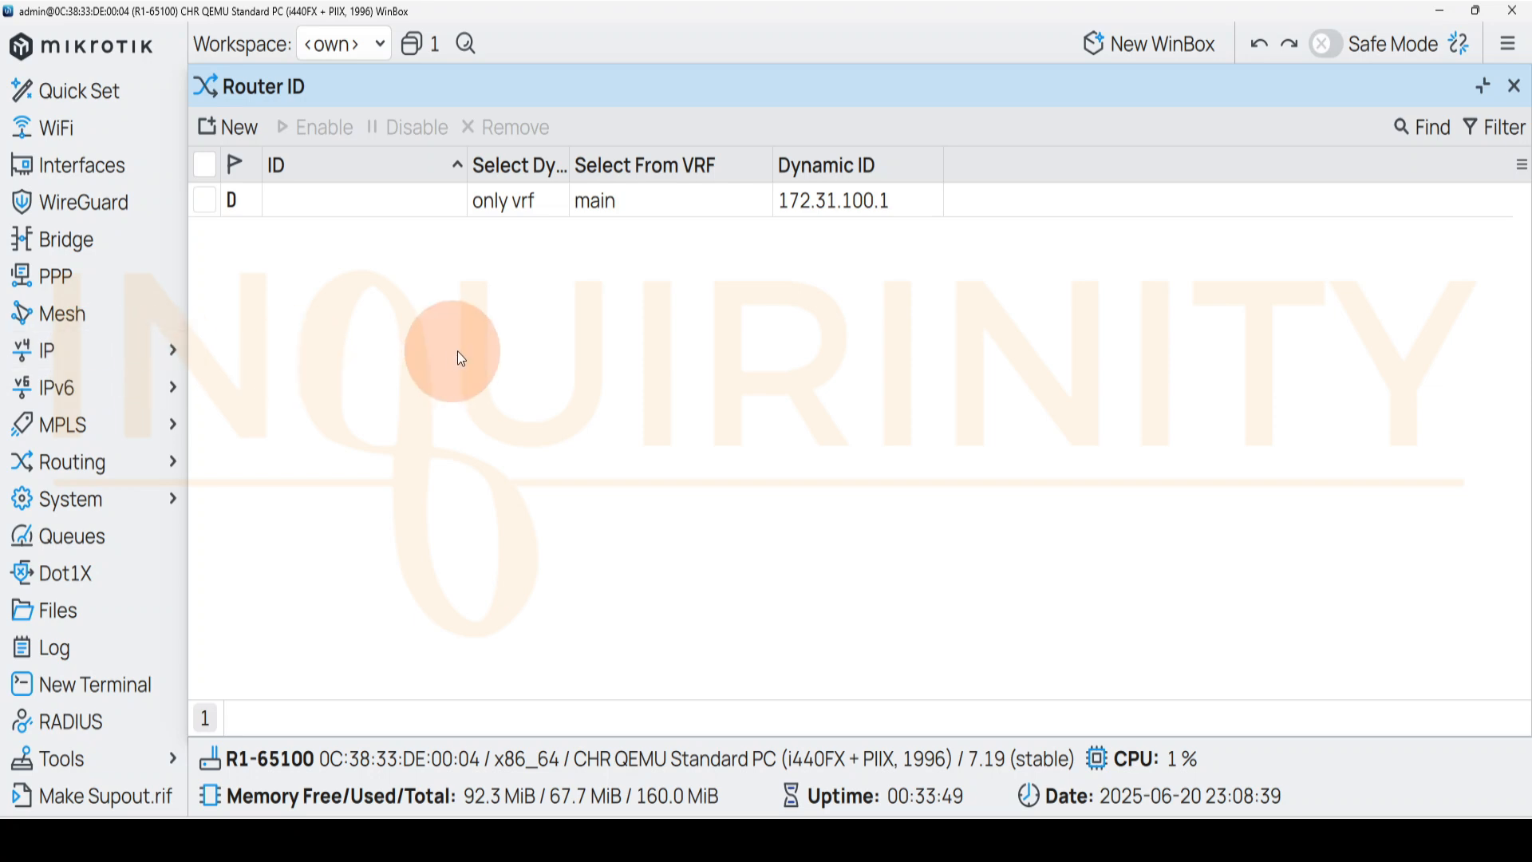
left_click(44, 367)
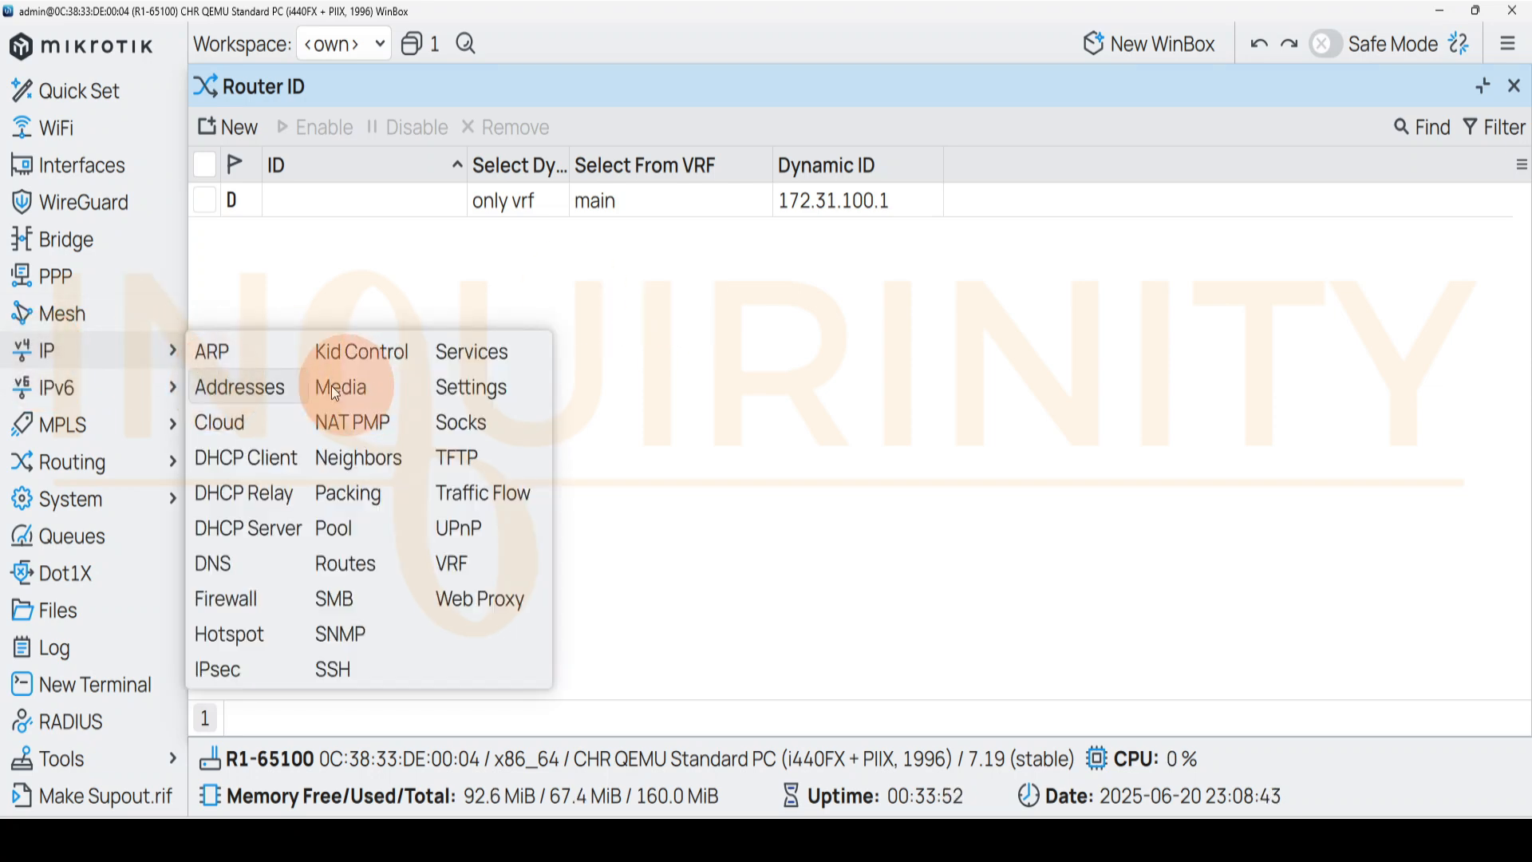
left_click(241, 390)
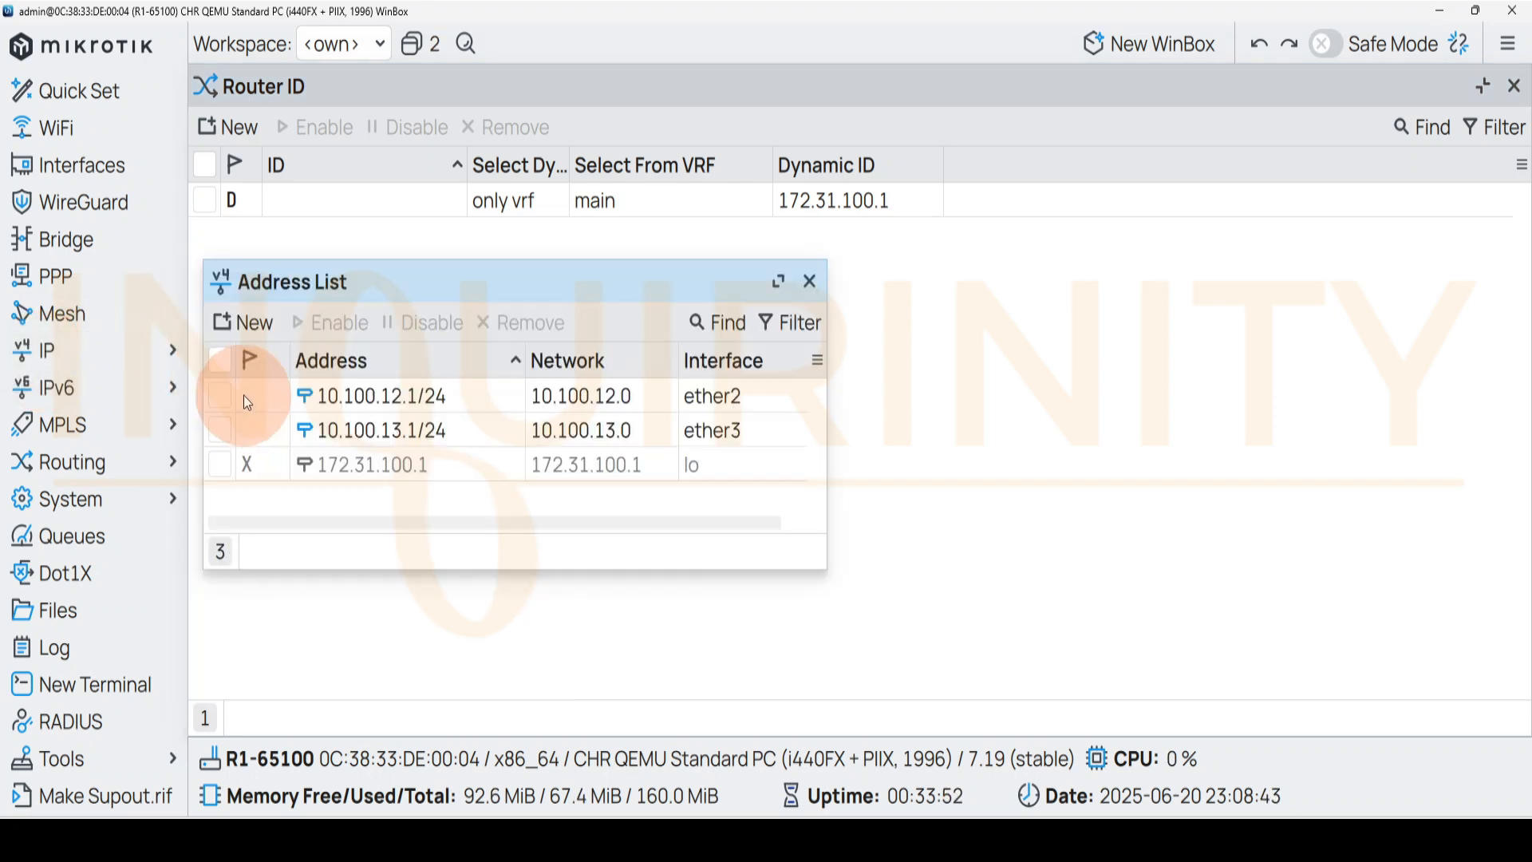
left_click(810, 281)
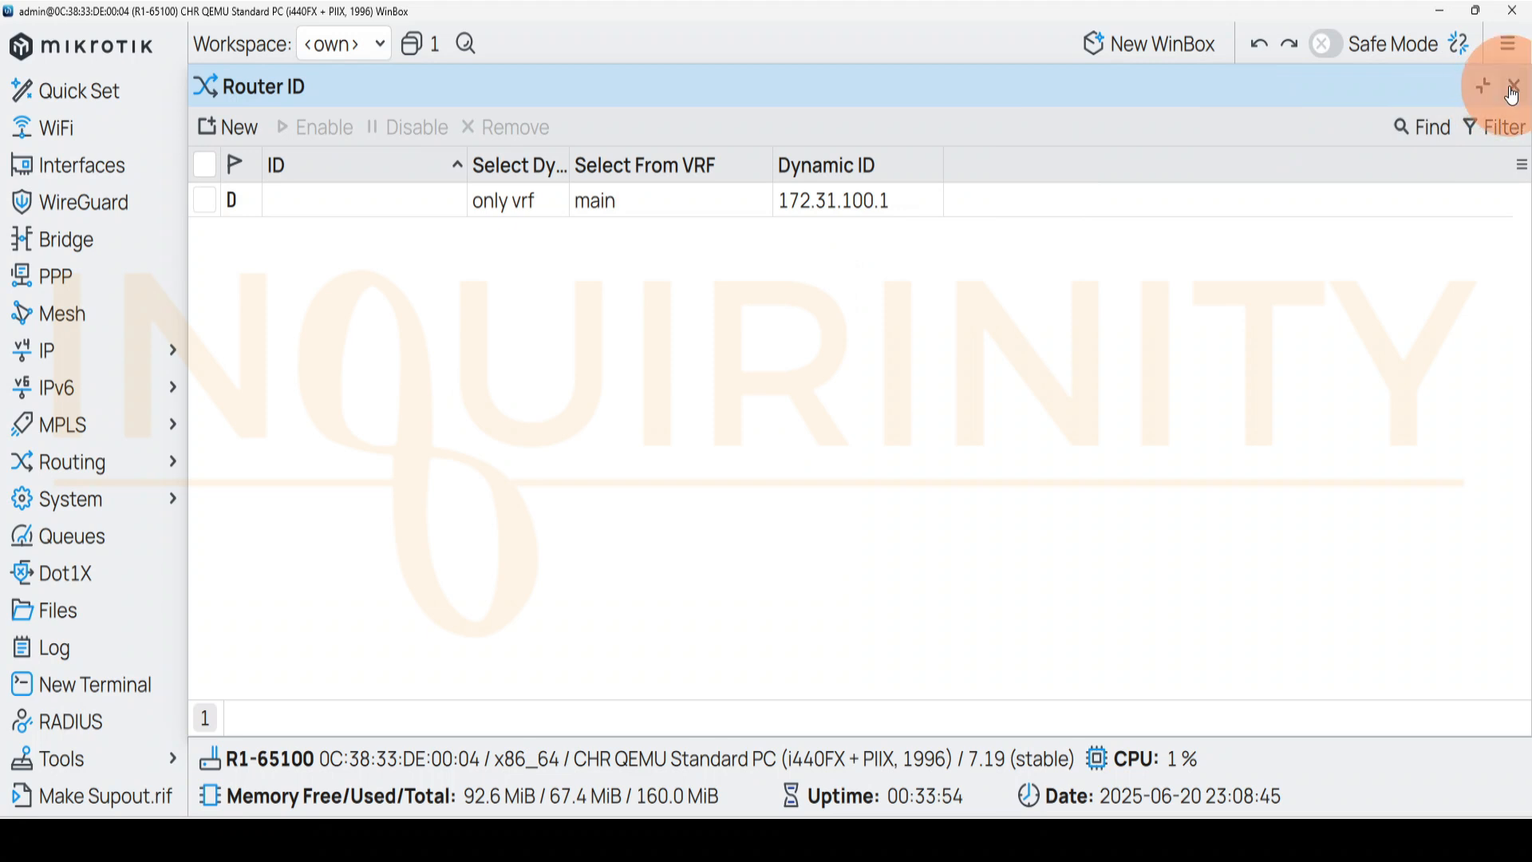
left_click(1513, 86)
left_click(96, 471)
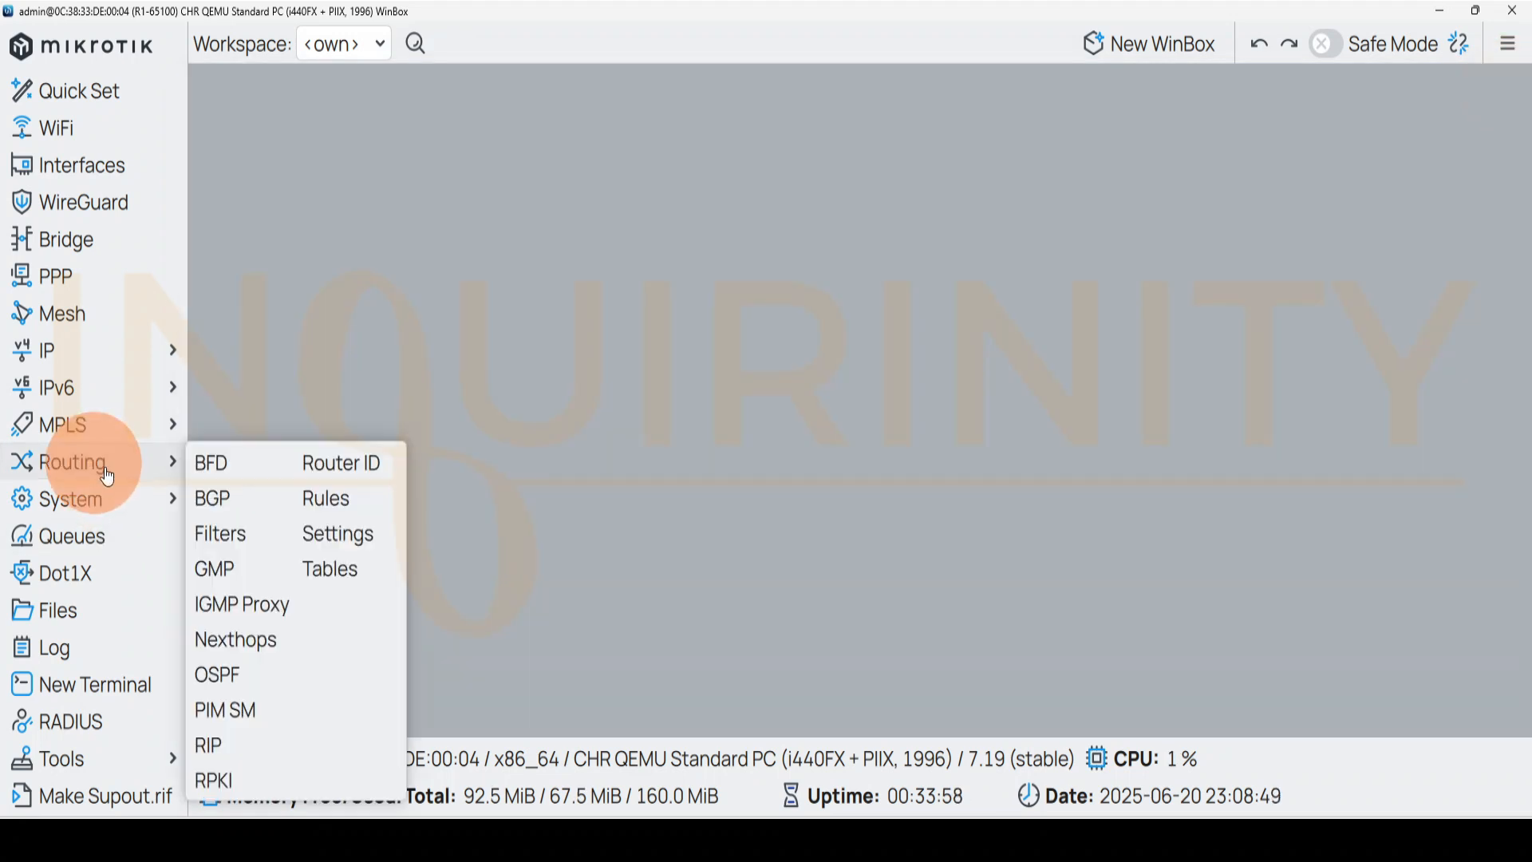
left_click(331, 459)
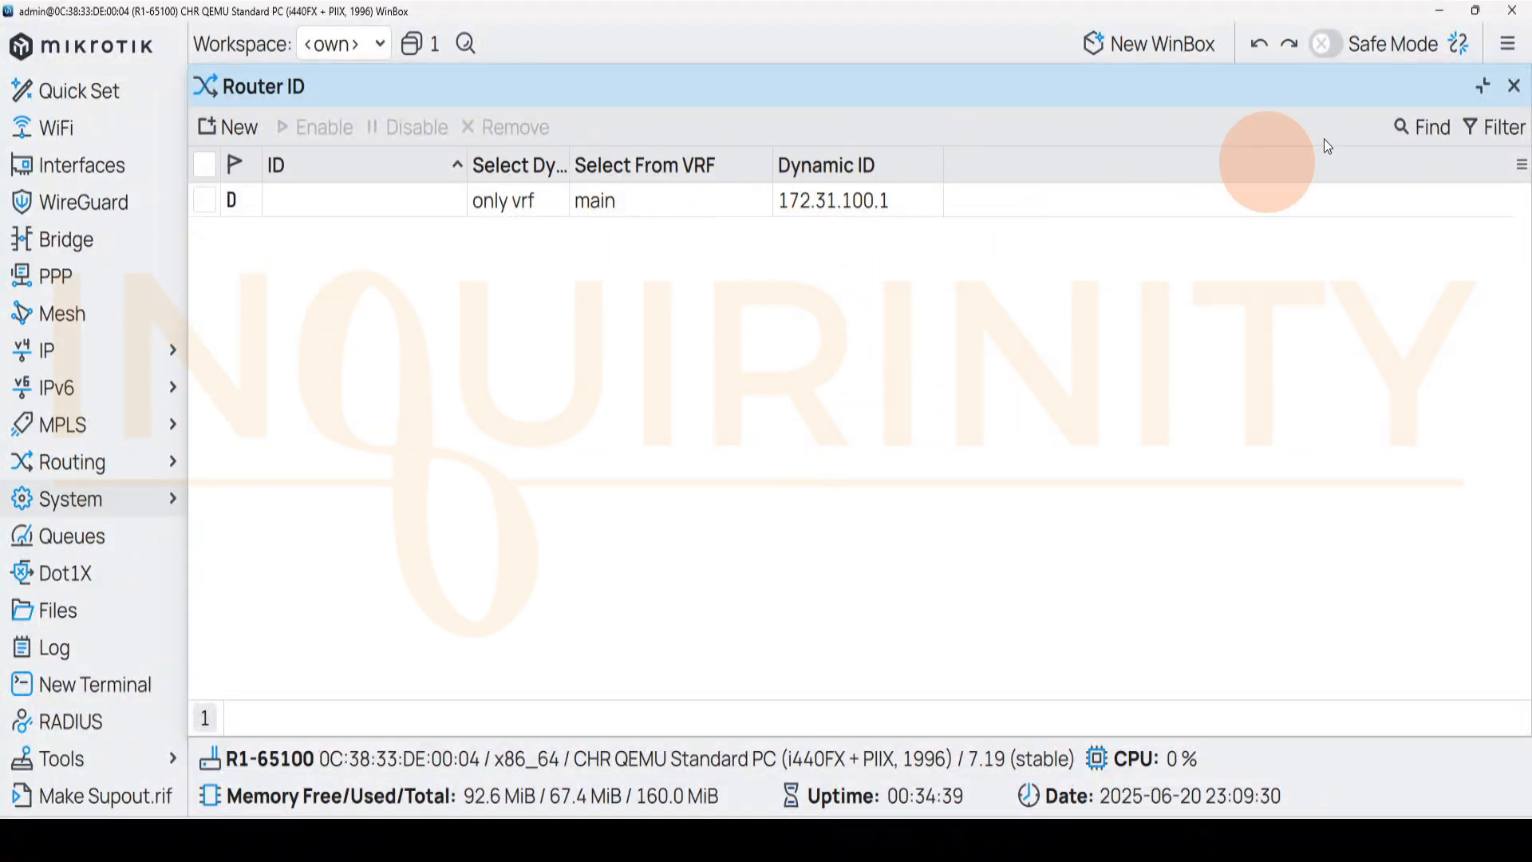
Close the Router ID list and reboot the R1-65100 router, confirming the reboot.
left_click(1521, 97)
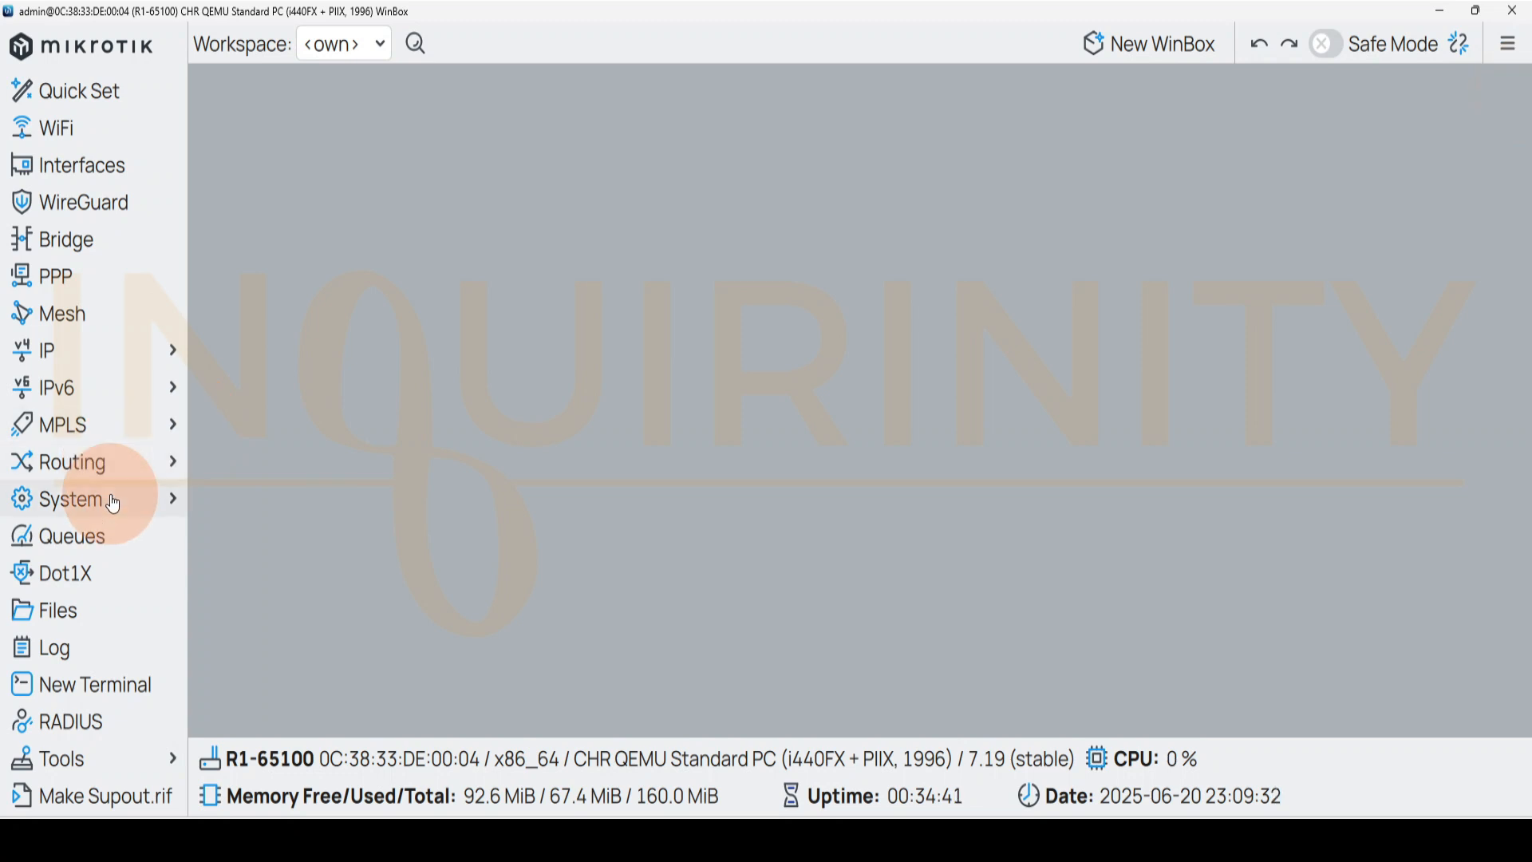
left_click(112, 500)
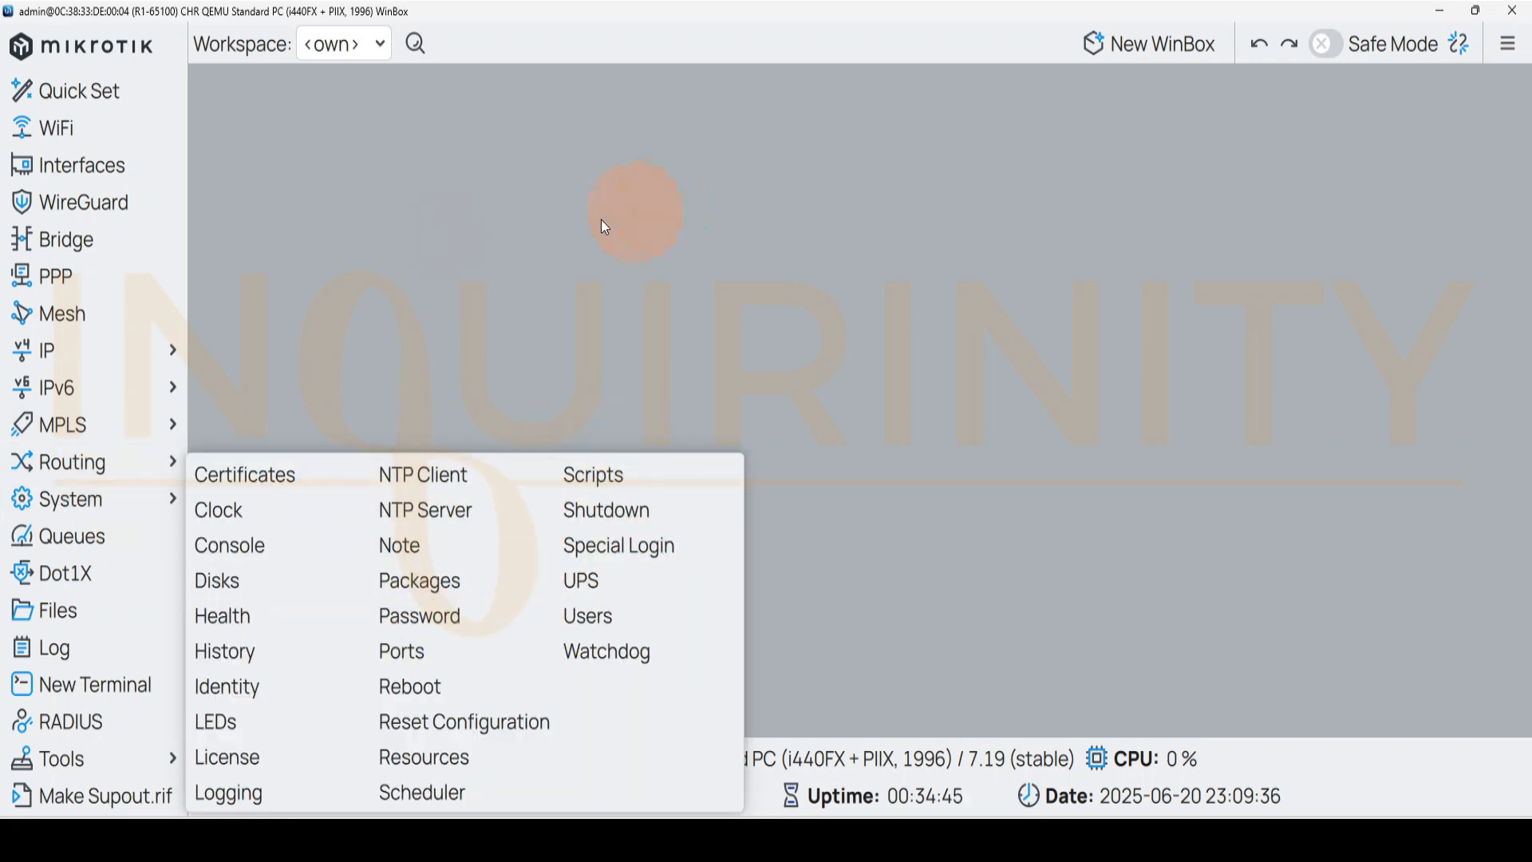
left_click(669, 231)
left_click(98, 479)
left_click(98, 506)
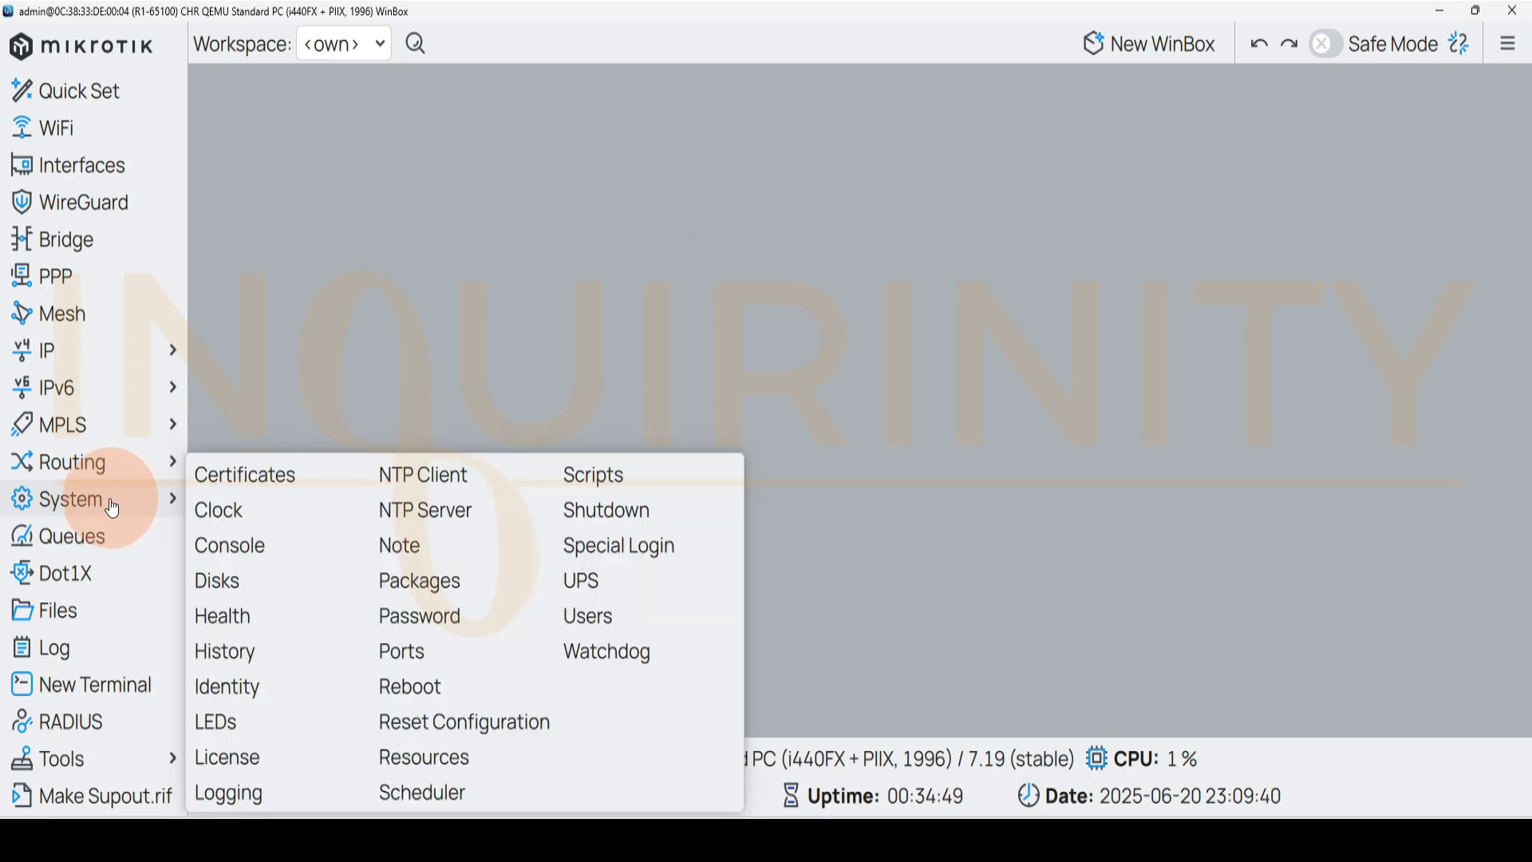
left_click(407, 686)
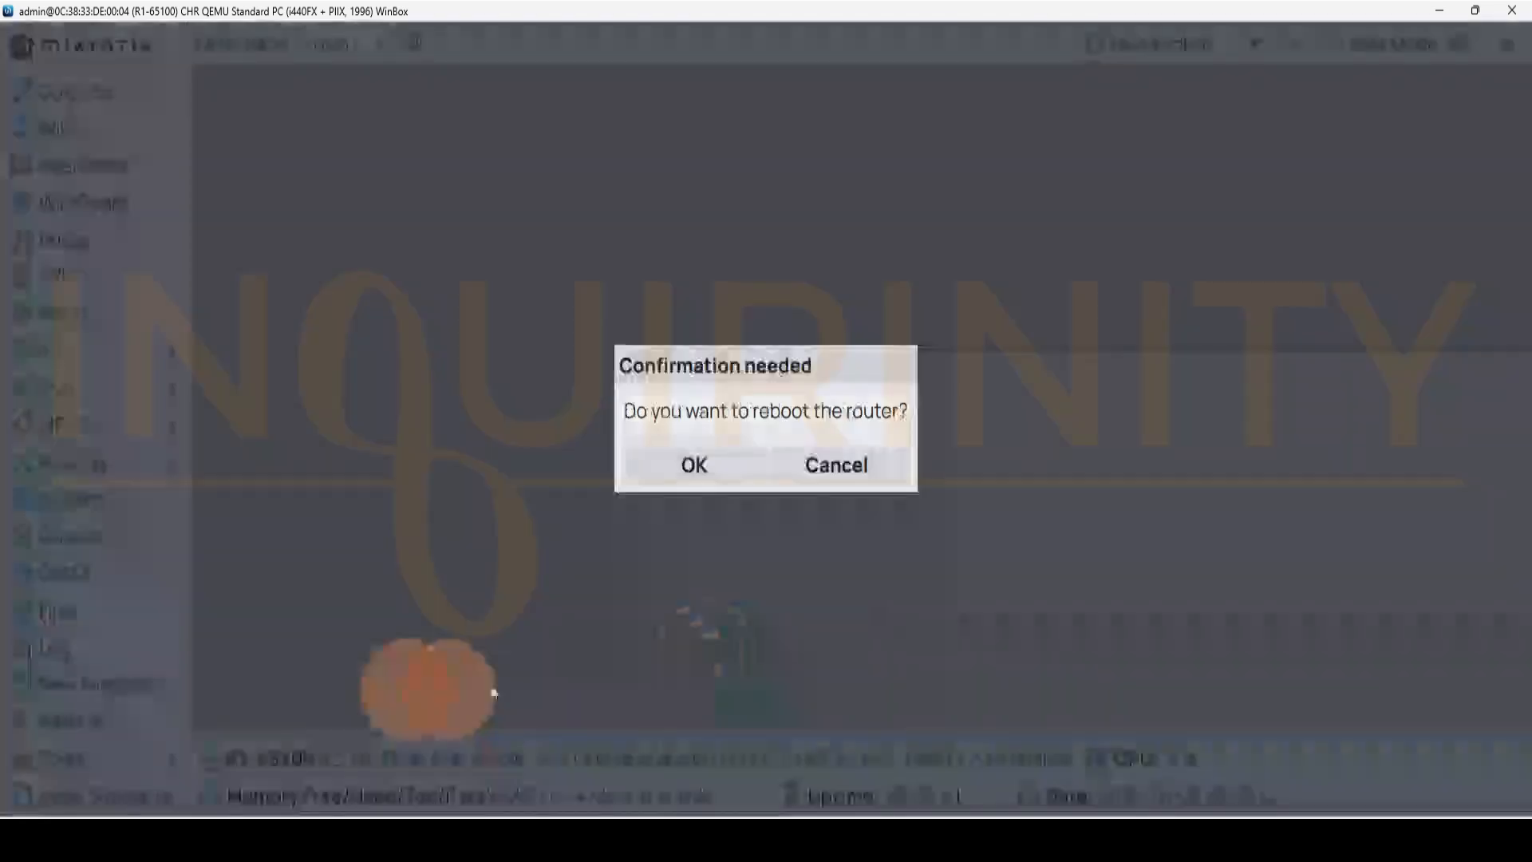
left_click(705, 469)
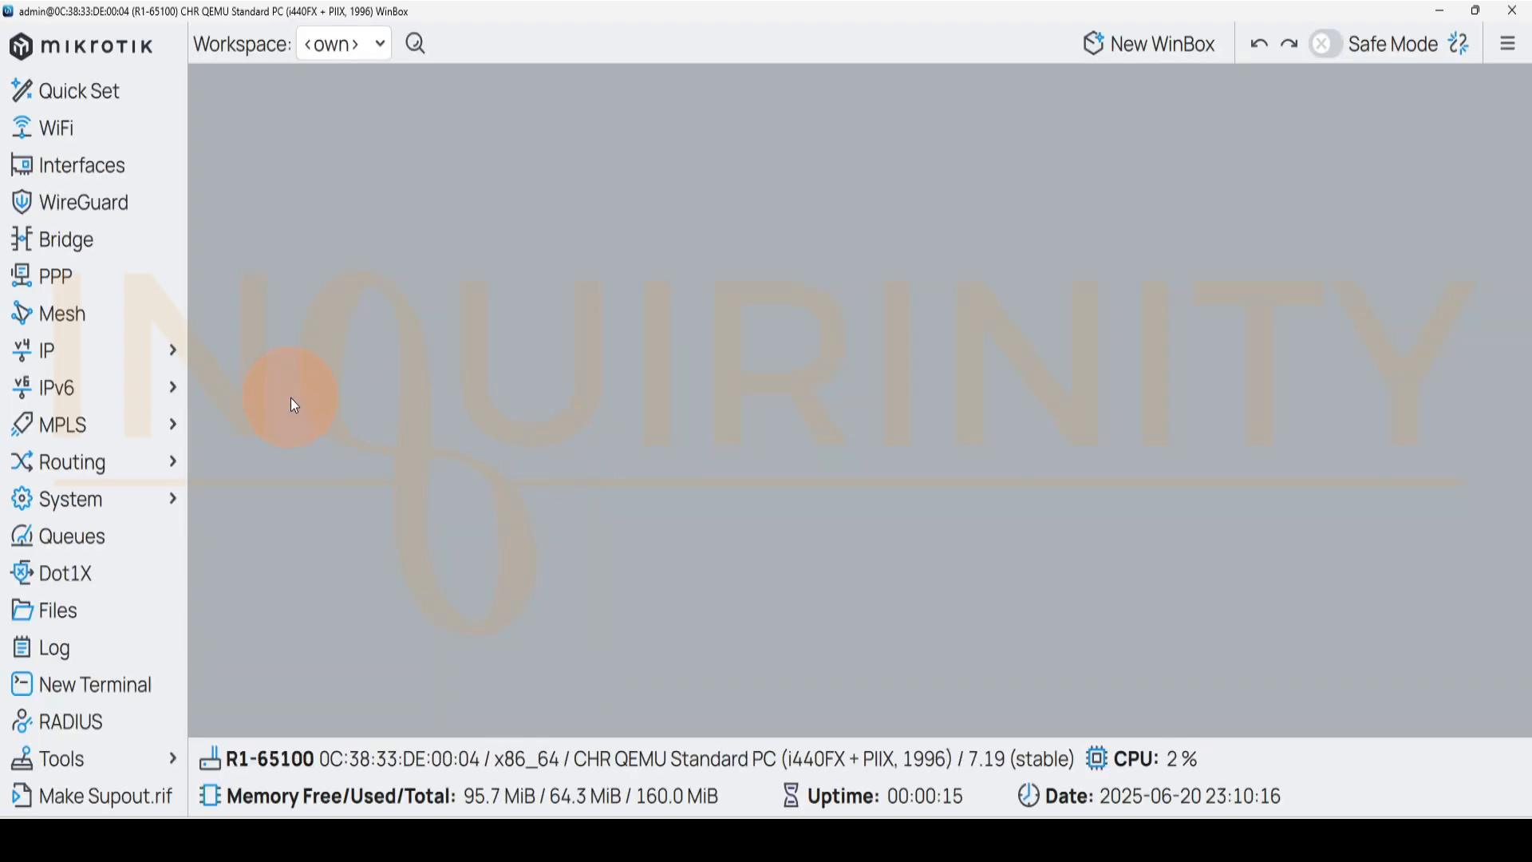
Check the dynamic router ID and the state of the 172.31.100.1 address on the rebooted router.
left_click(88, 473)
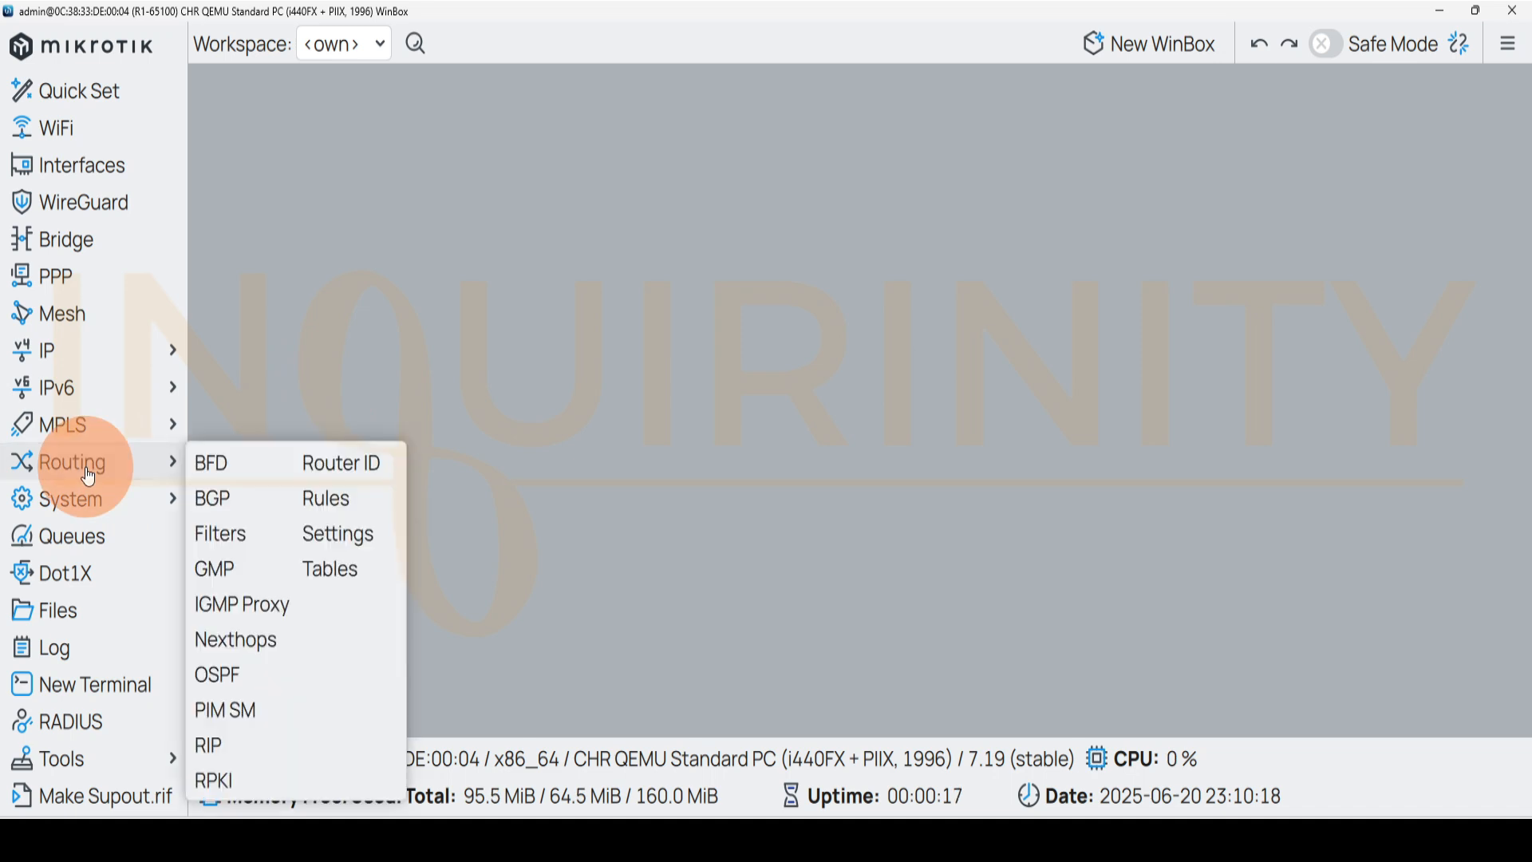
left_click(338, 461)
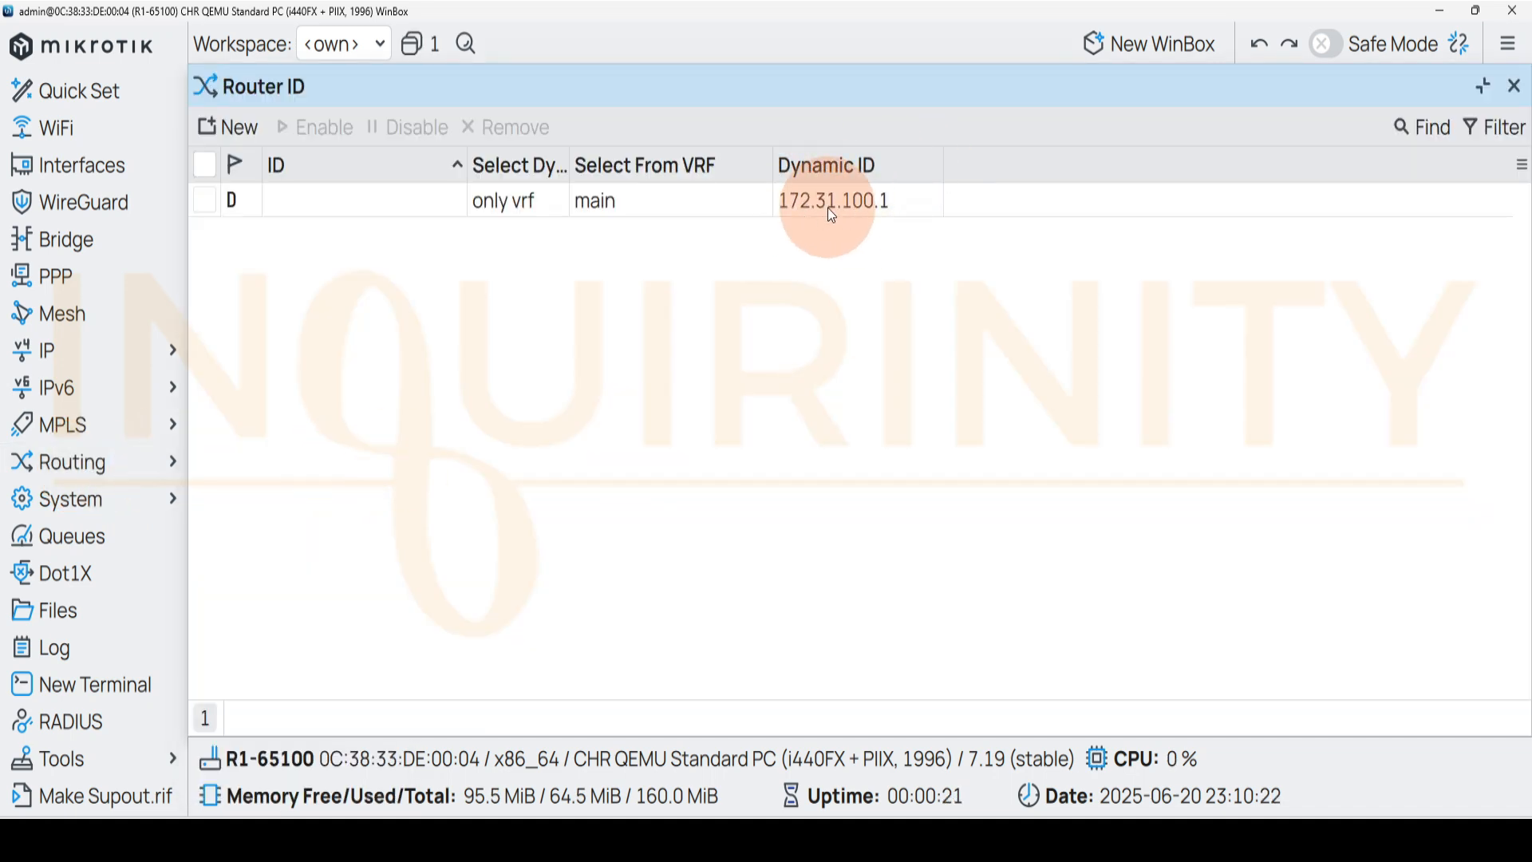
left_click(92, 358)
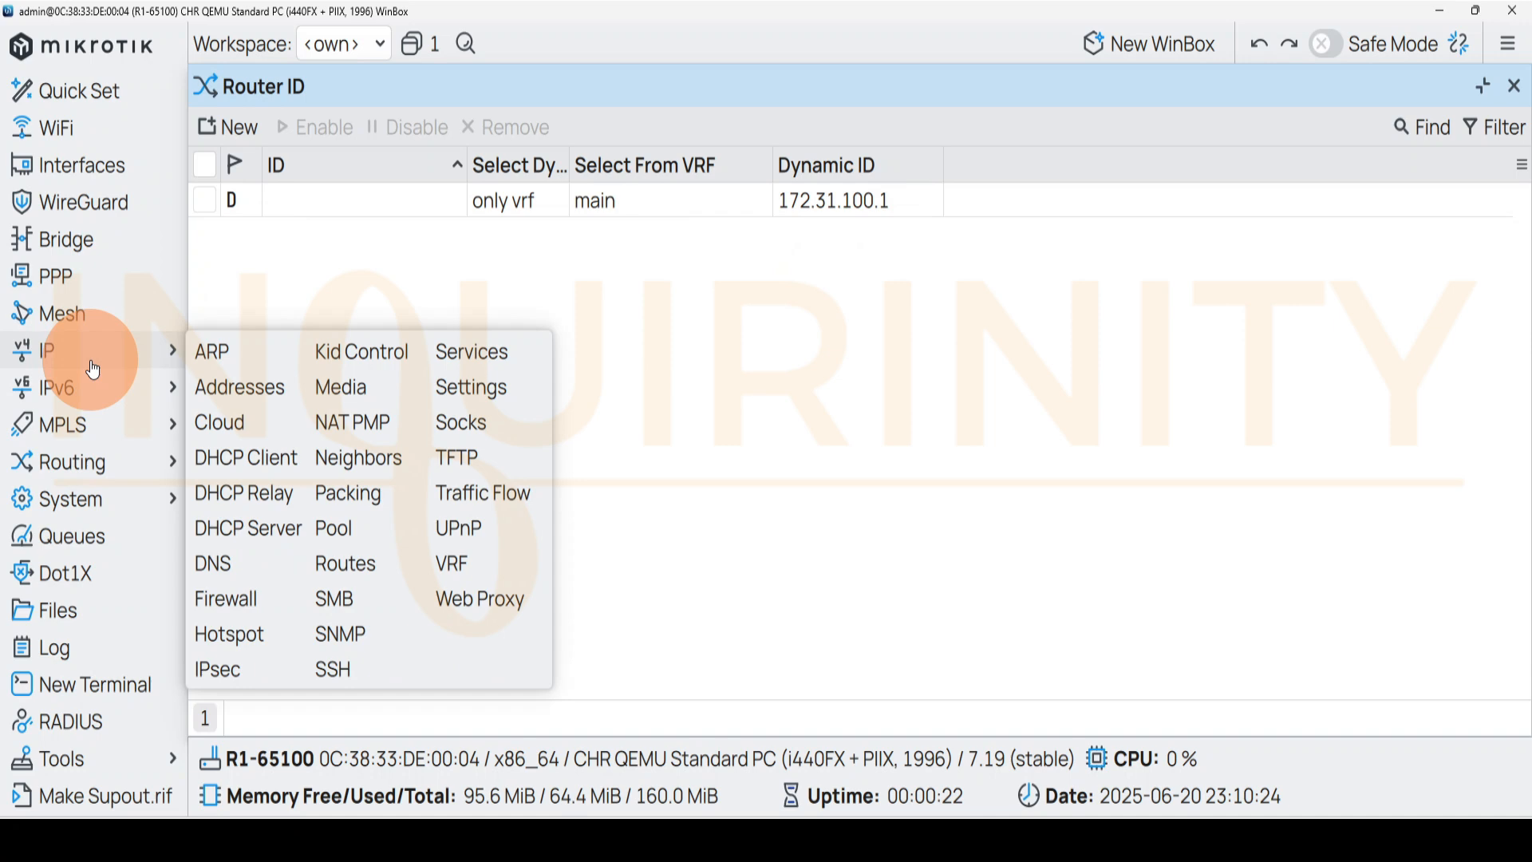
left_click(254, 391)
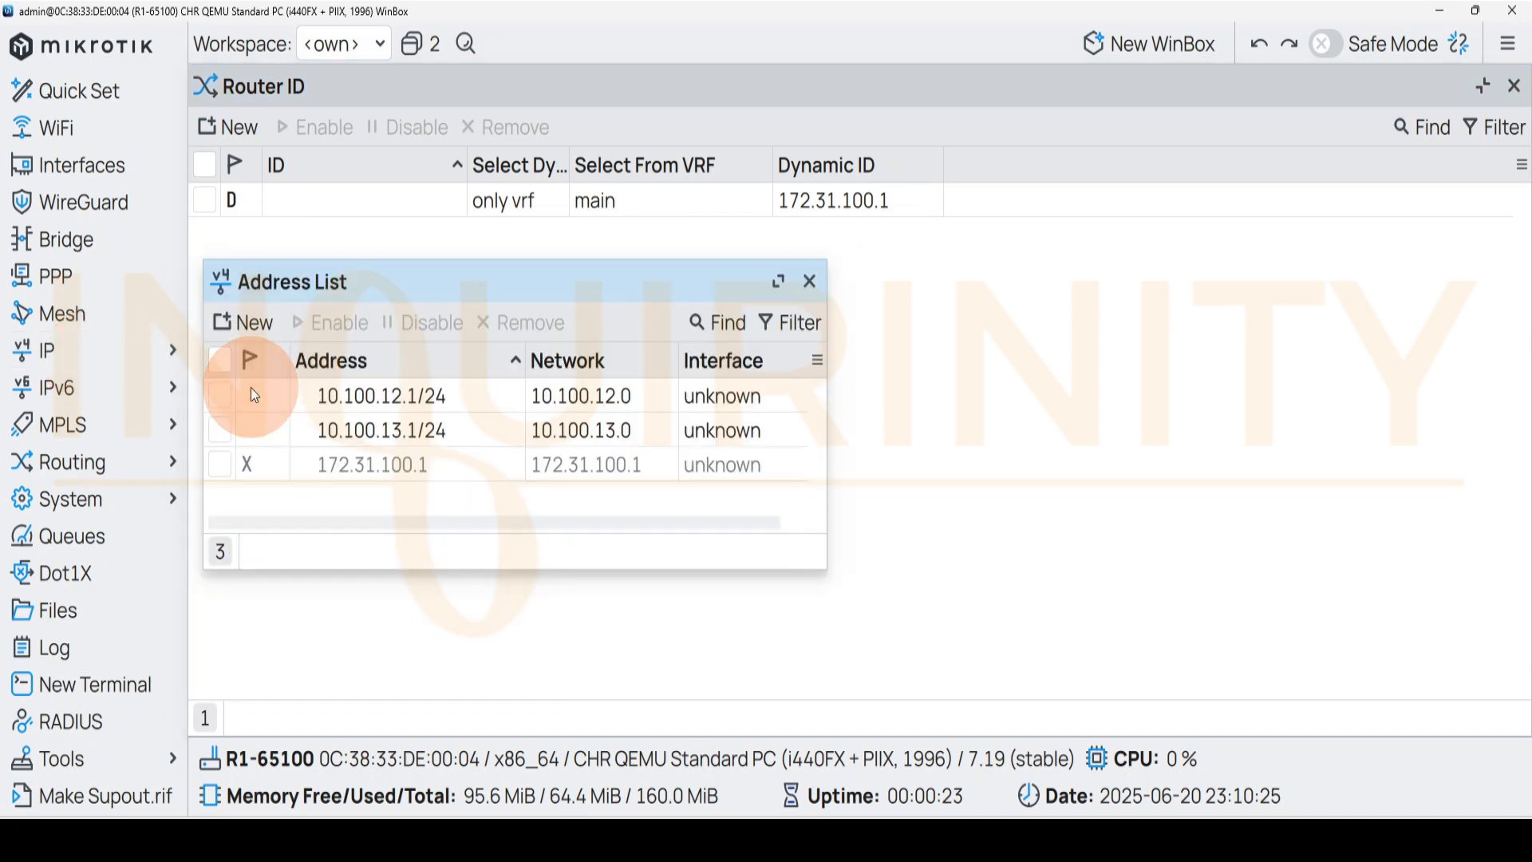
left_click(363, 469)
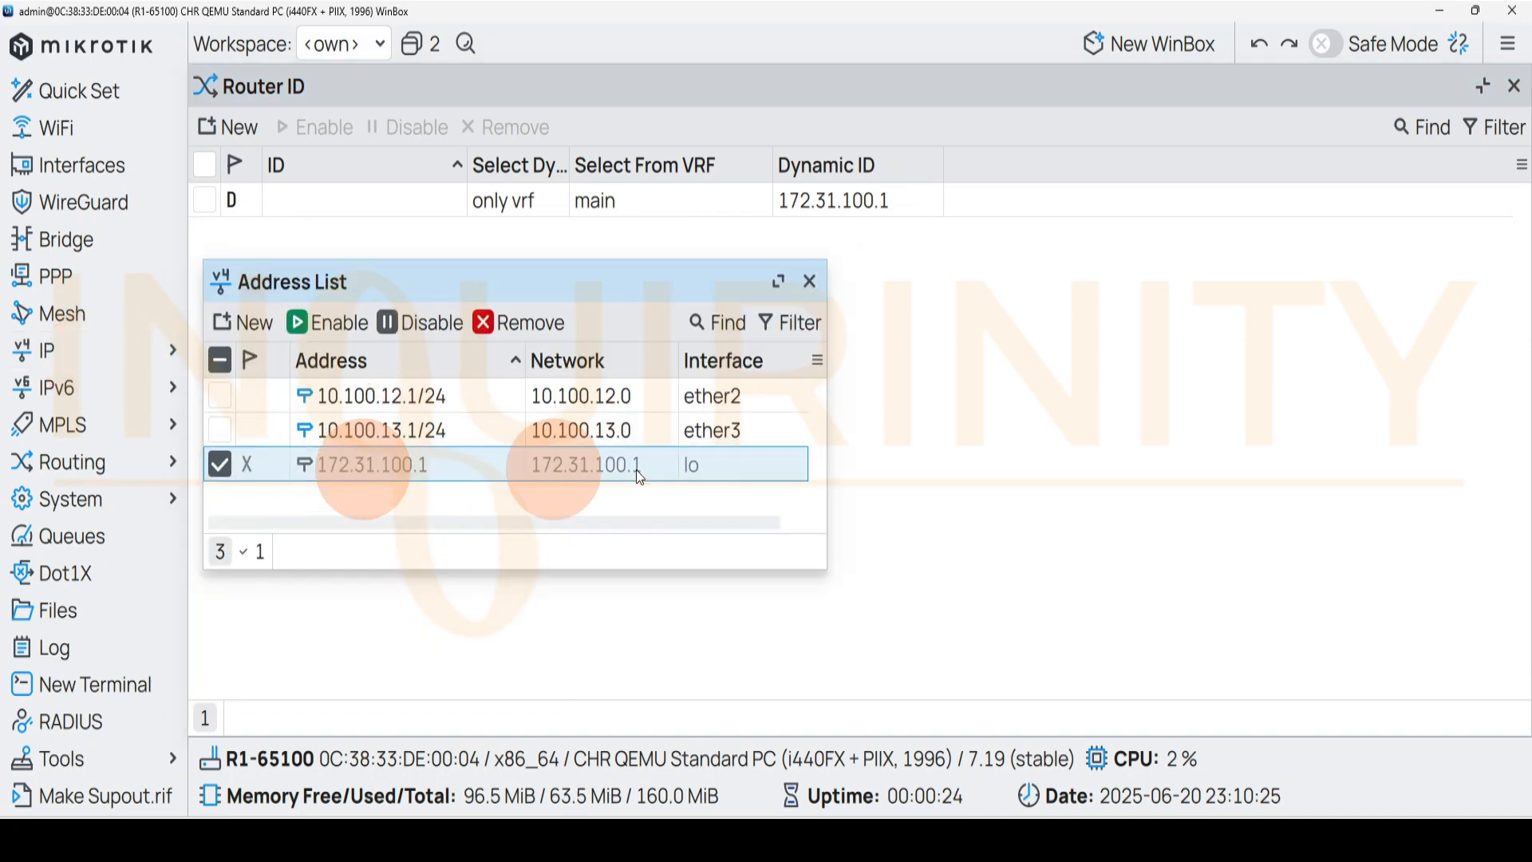
left_click(810, 282)
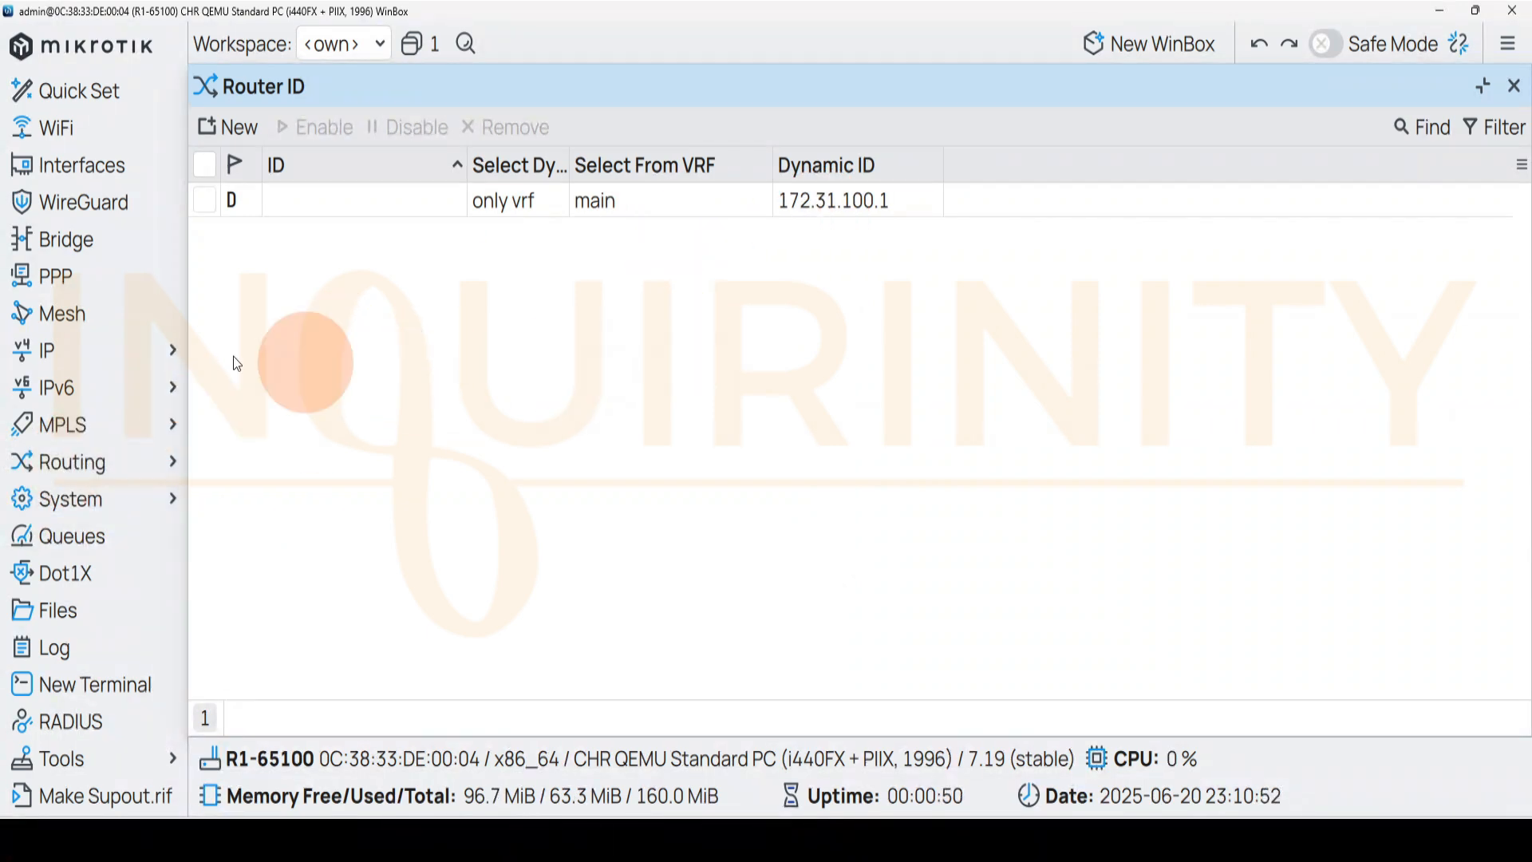
Remove the 172.31.100.1 address of the lo interface from the address list.
left_click(162, 359)
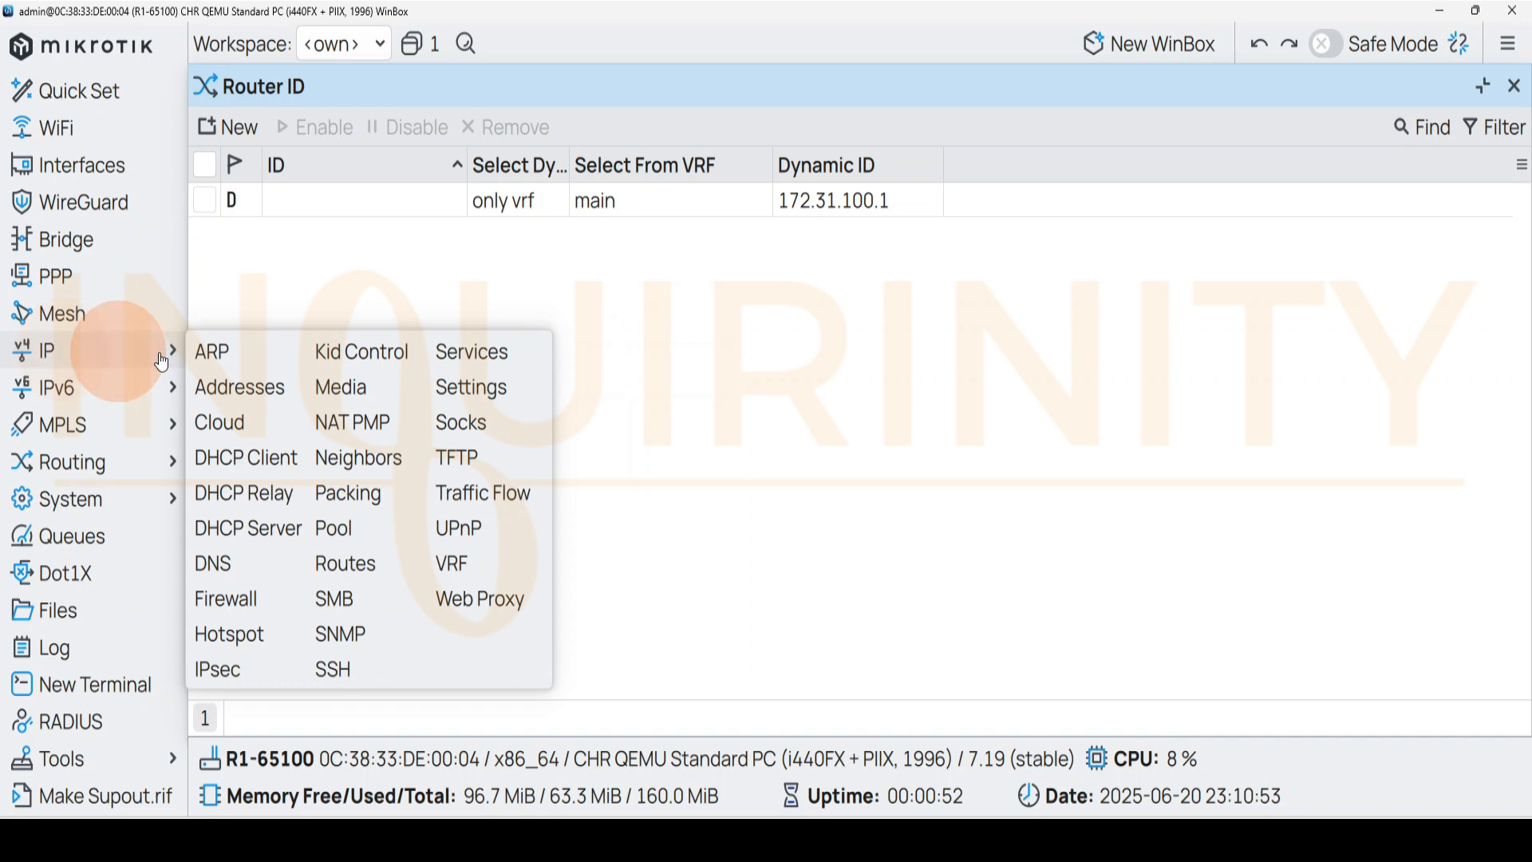
left_click(239, 387)
left_click(367, 464)
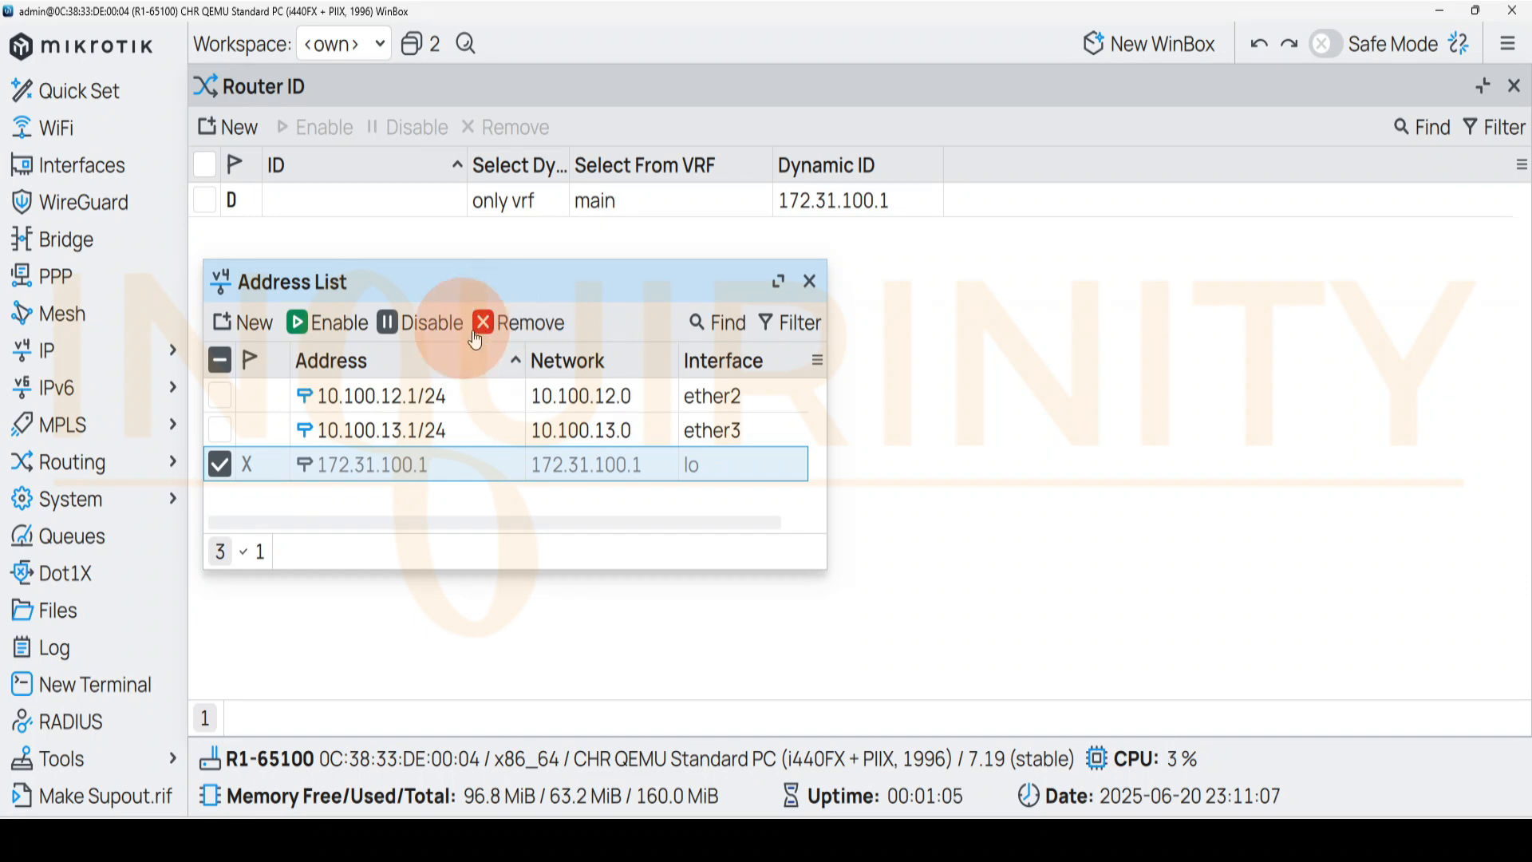
left_click(500, 328)
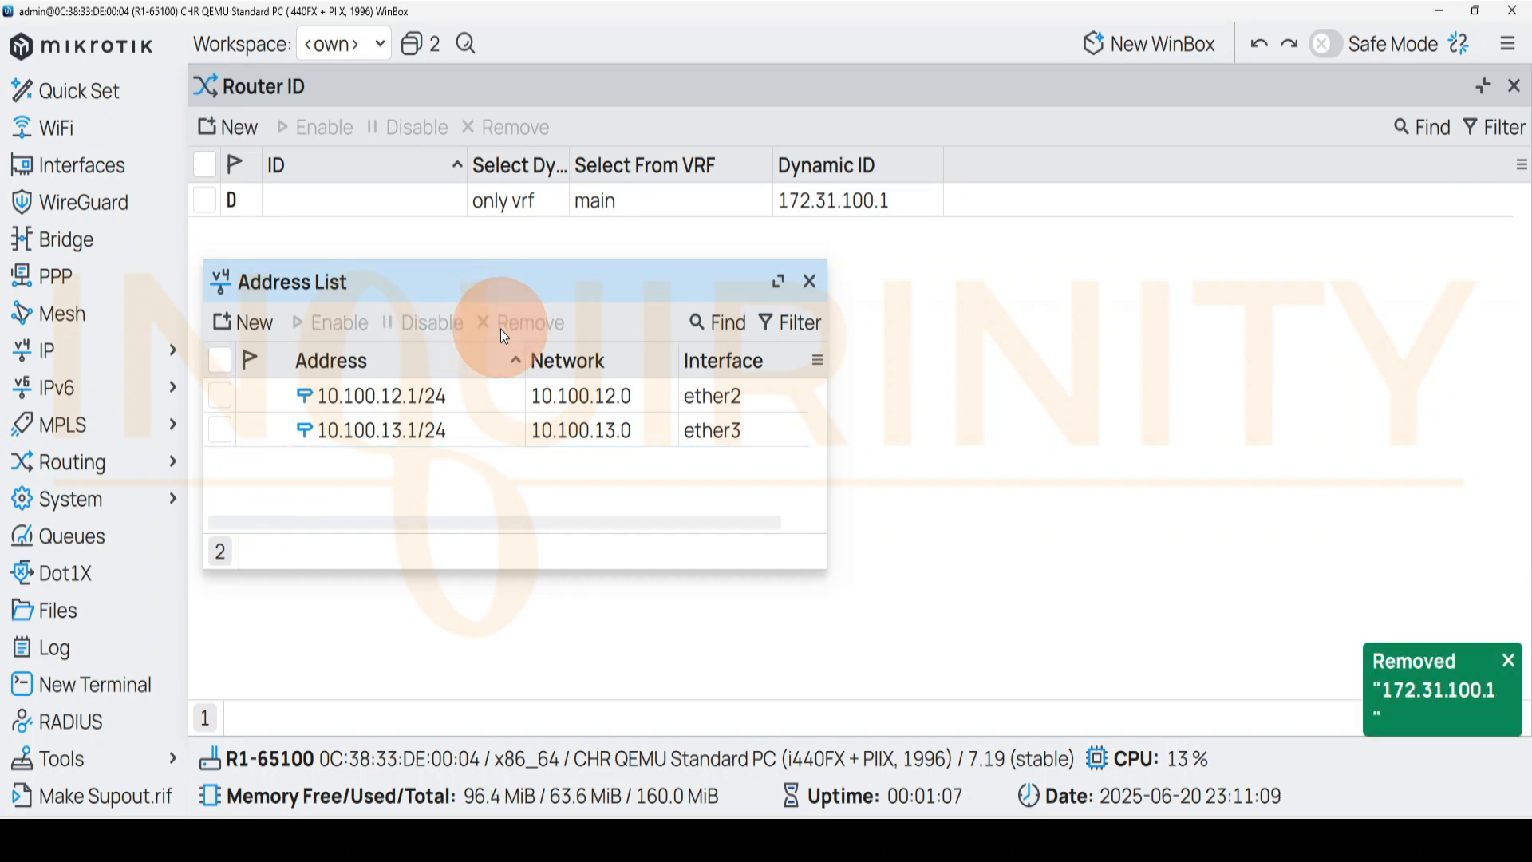
left_click(811, 286)
Close the address list and reload the Router ID list several times to check the dynamic router ID without the loopback address.
left_click(1514, 85)
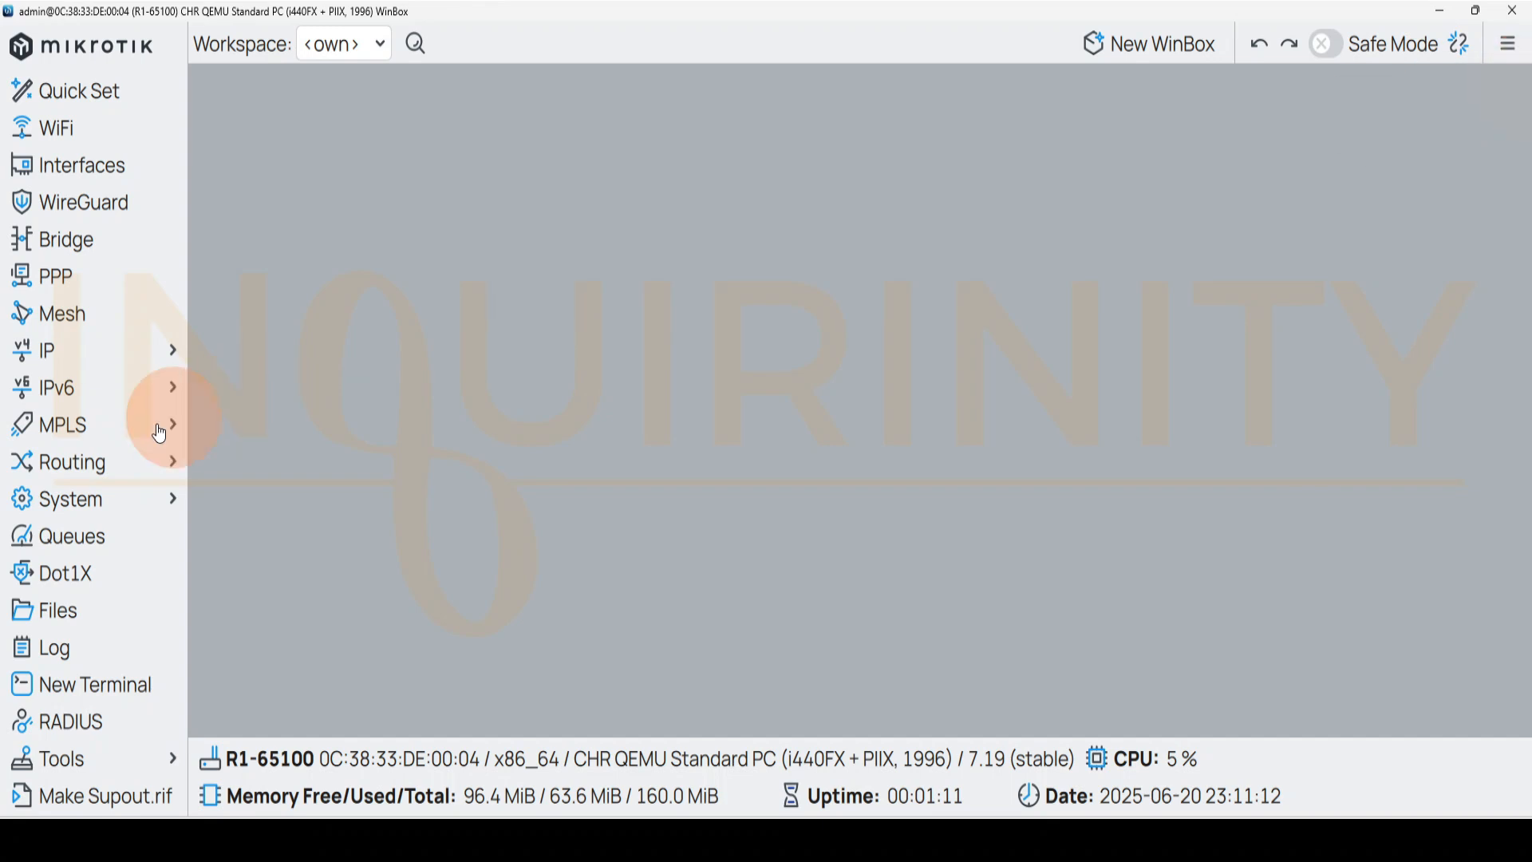
left_click(72, 461)
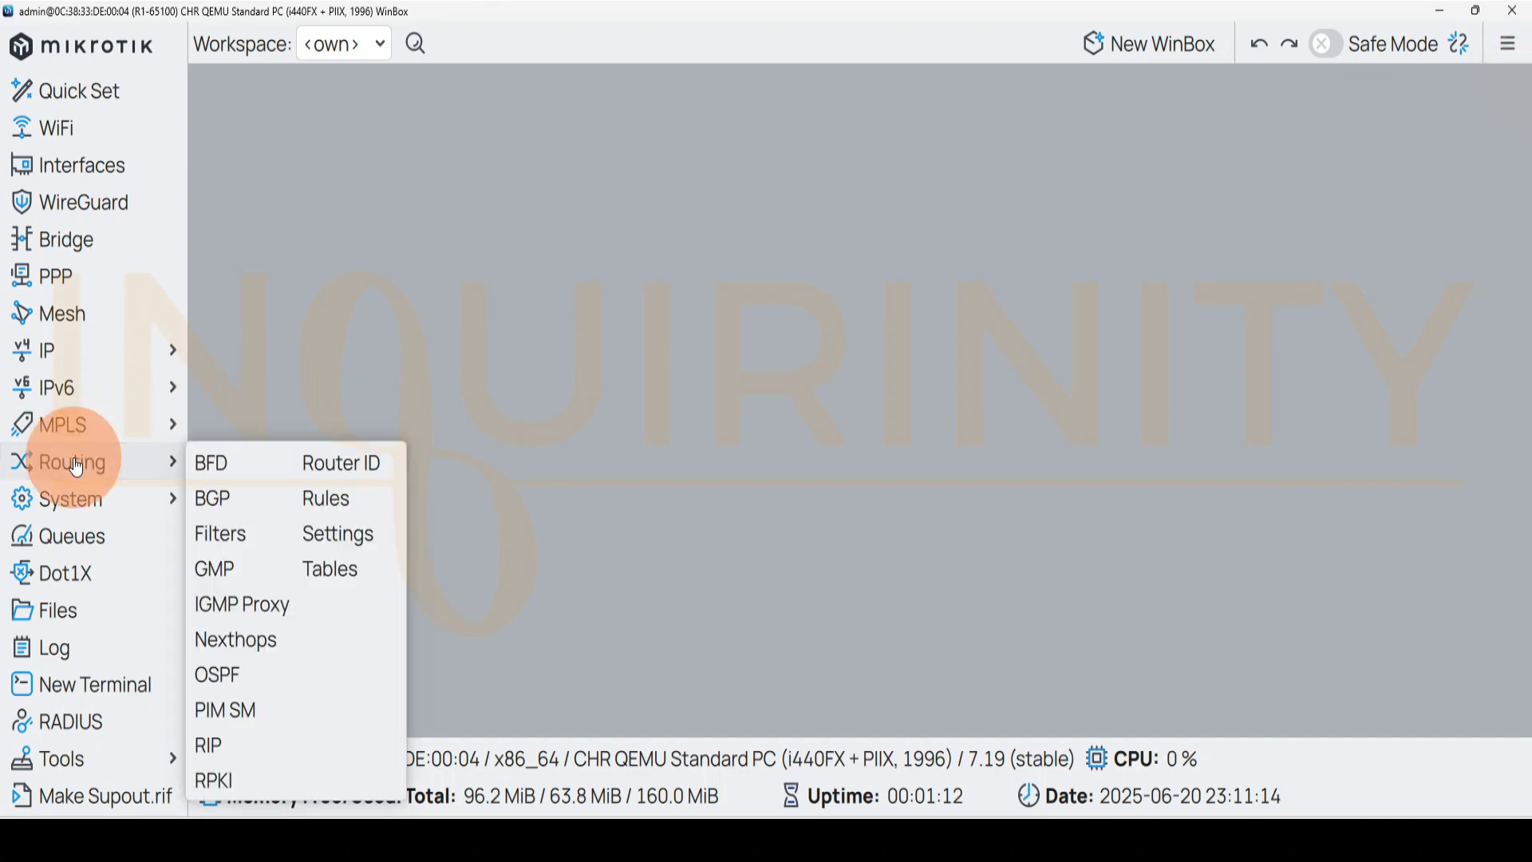
left_click(335, 465)
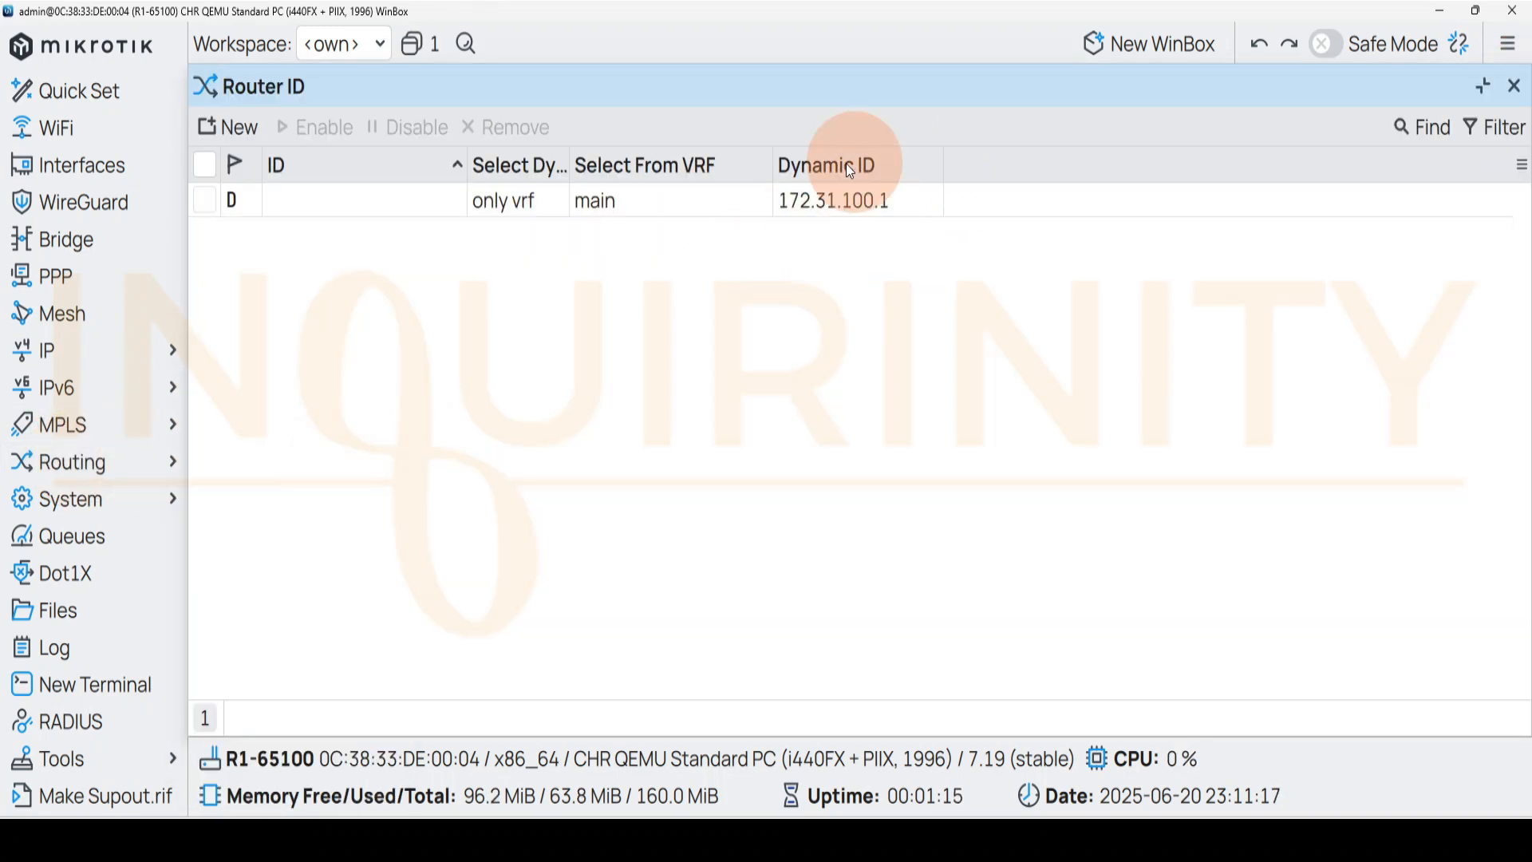
left_click(1514, 86)
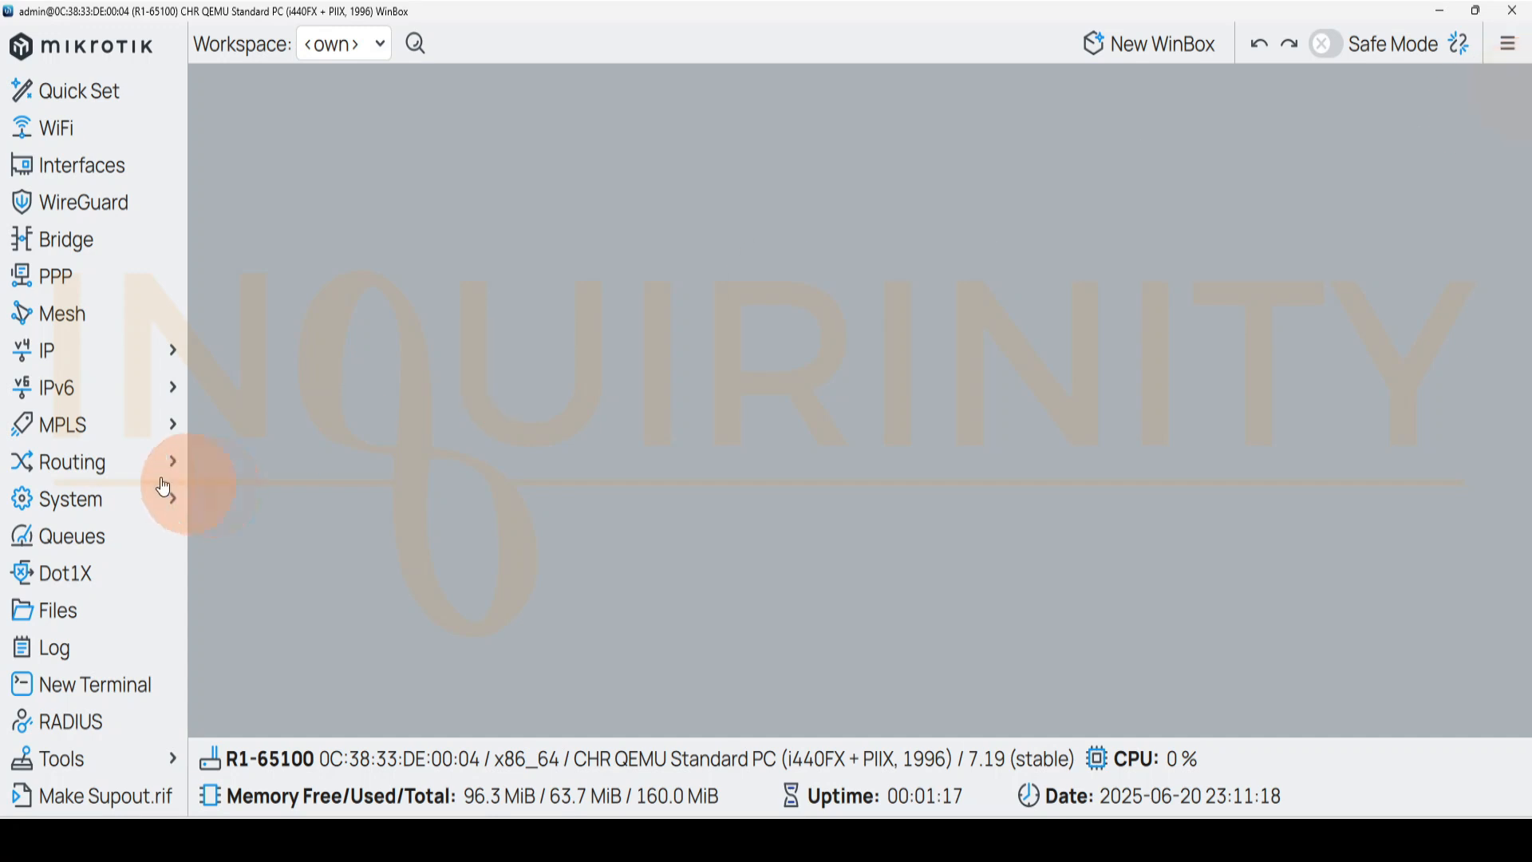
left_click(118, 465)
left_click(323, 366)
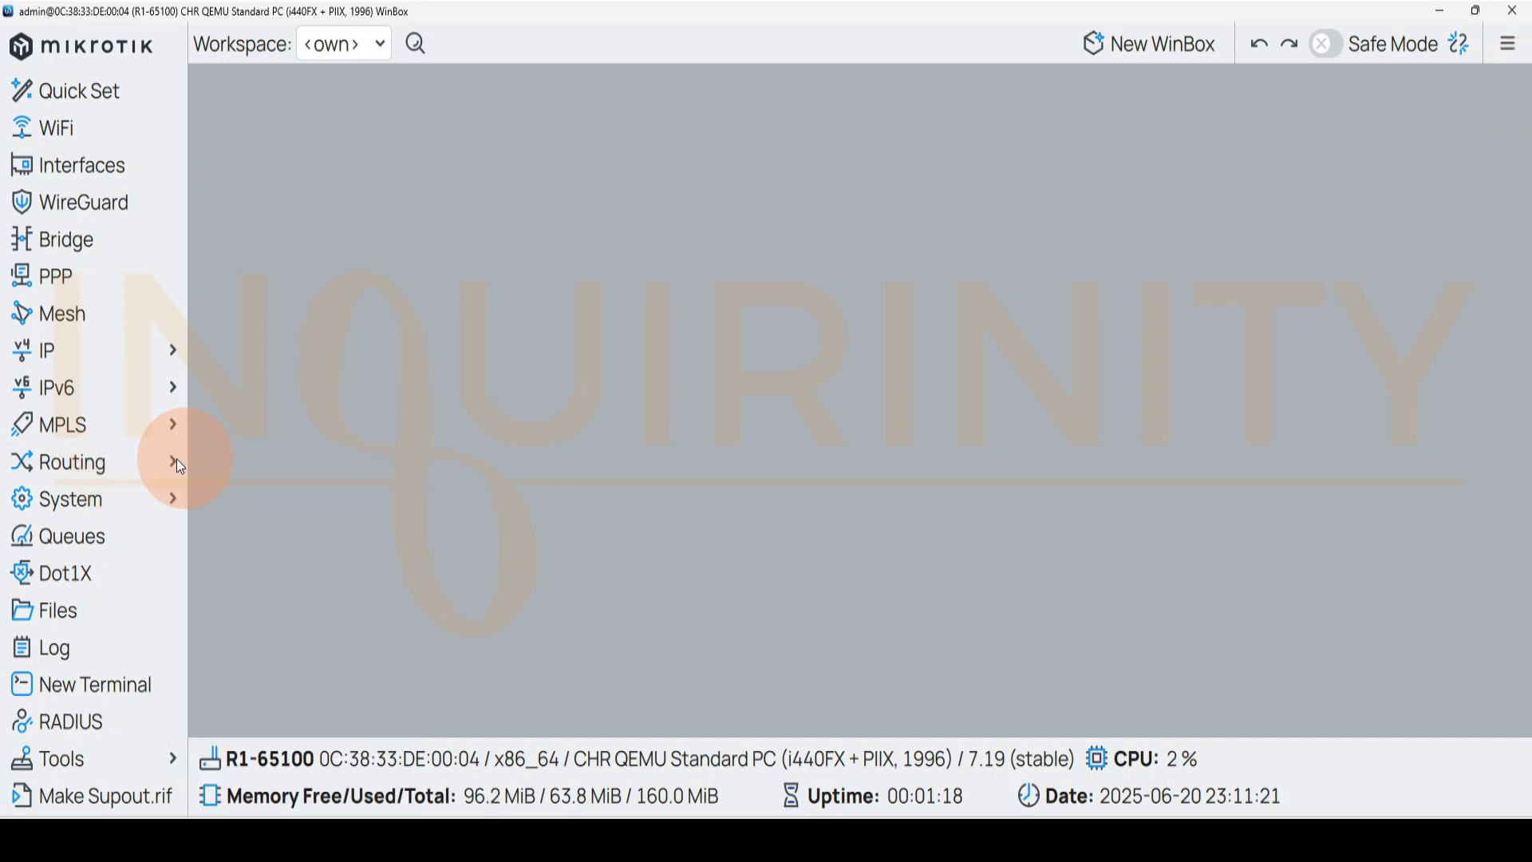
left_click(114, 467)
left_click(116, 467)
left_click(138, 467)
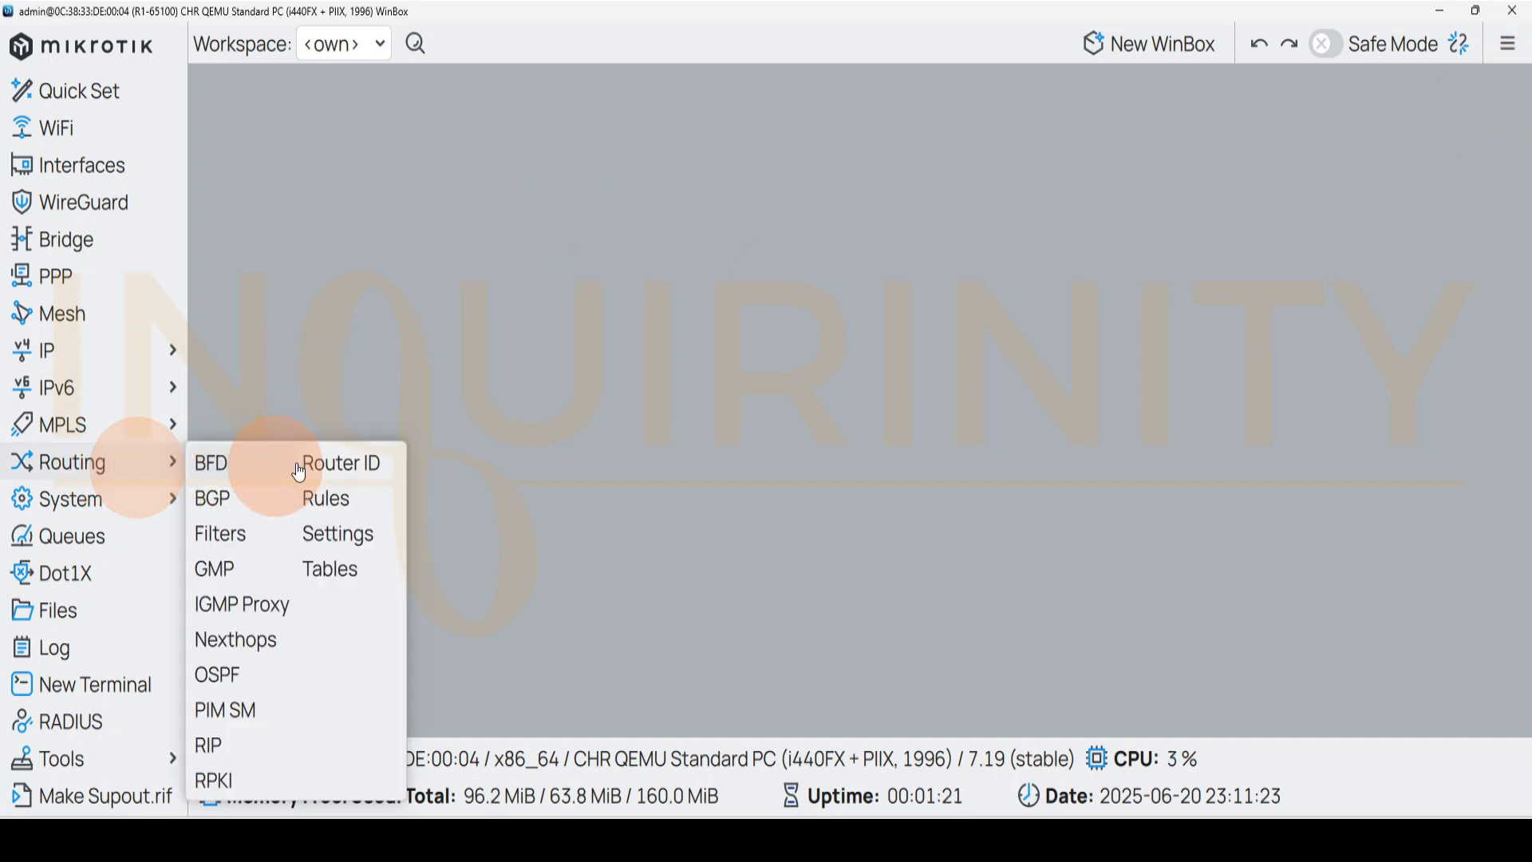
left_click(303, 467)
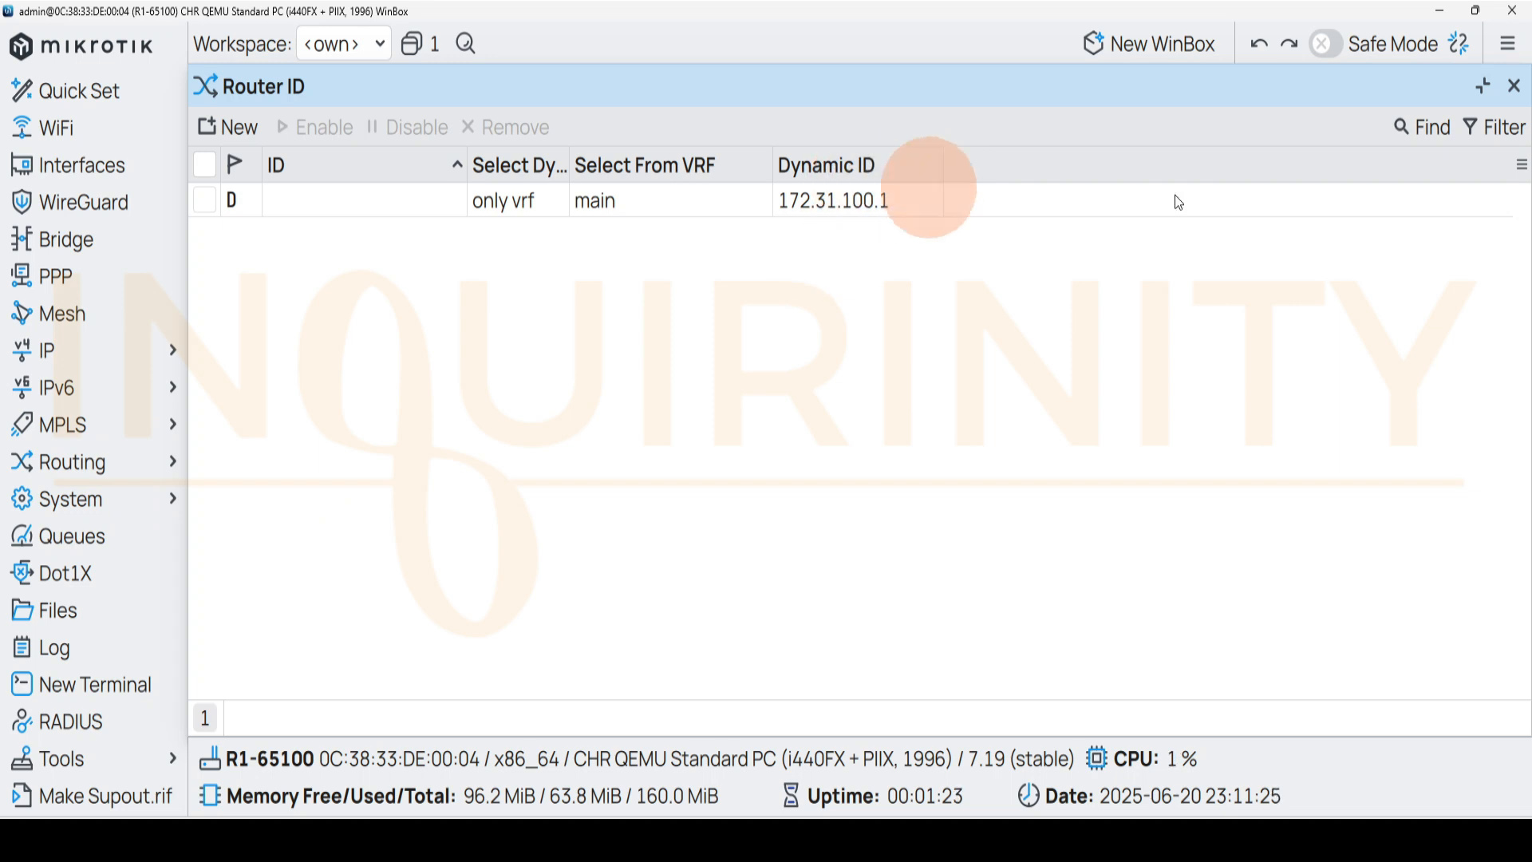
left_click(1514, 85)
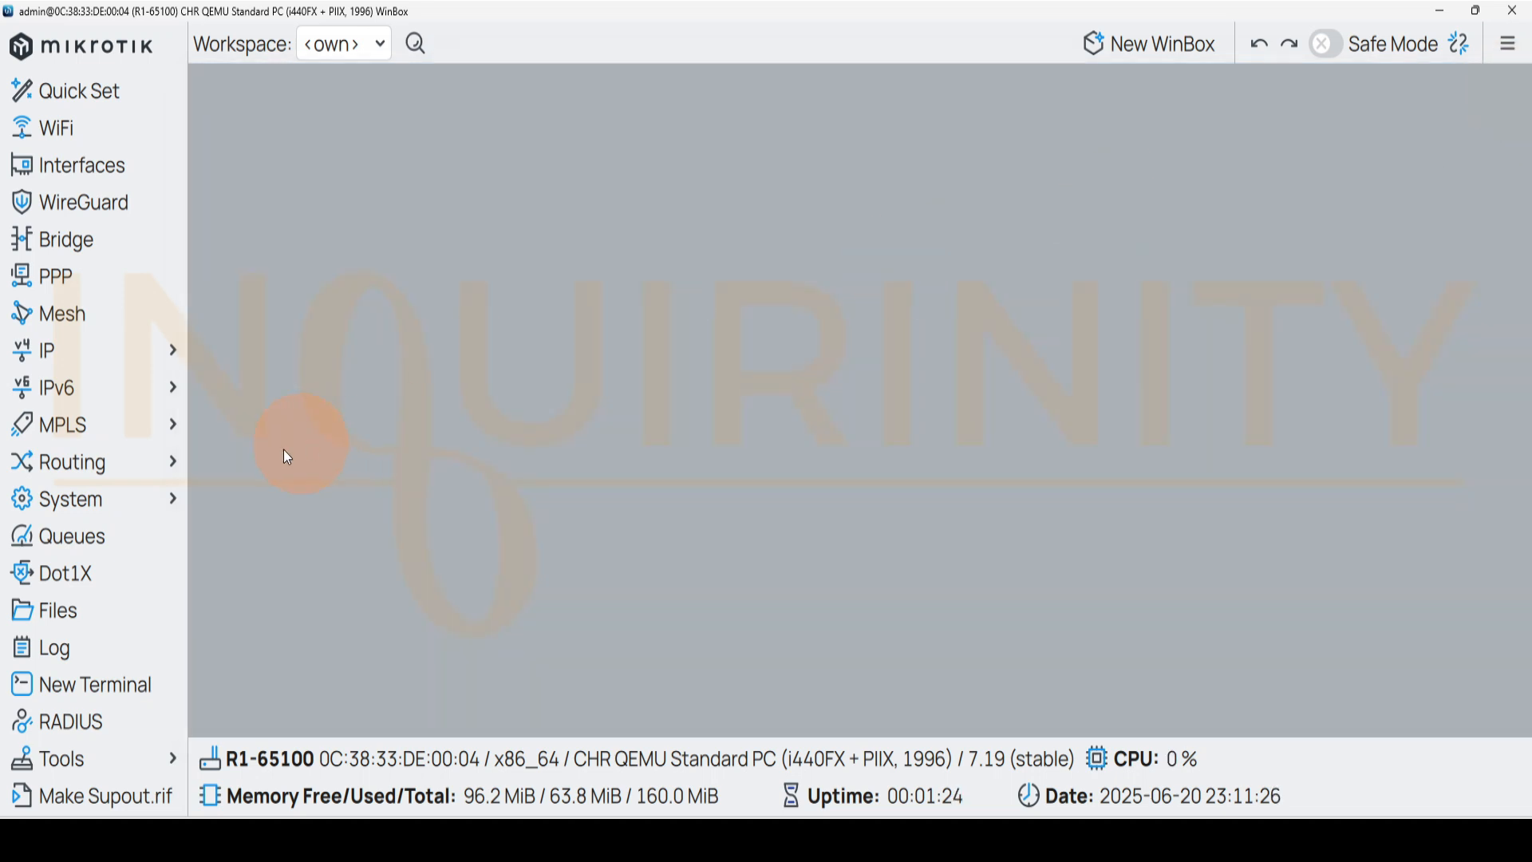
left_click(116, 470)
left_click(375, 461)
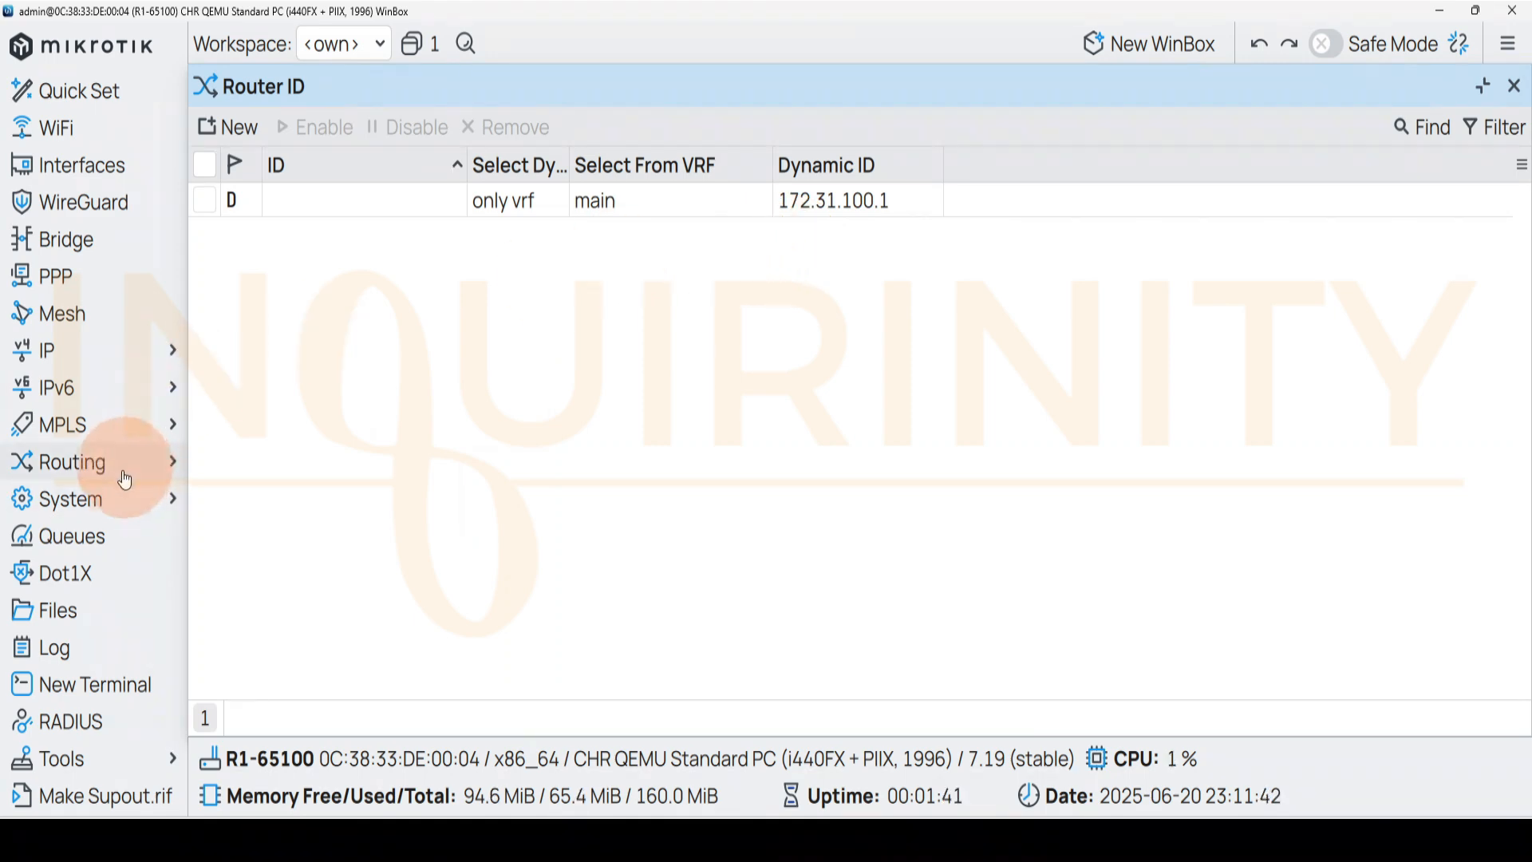
Reboot the R1-65100 router, confirming the reboot, and open its IPv4 address list alongside the Router ID list.
left_click(105, 511)
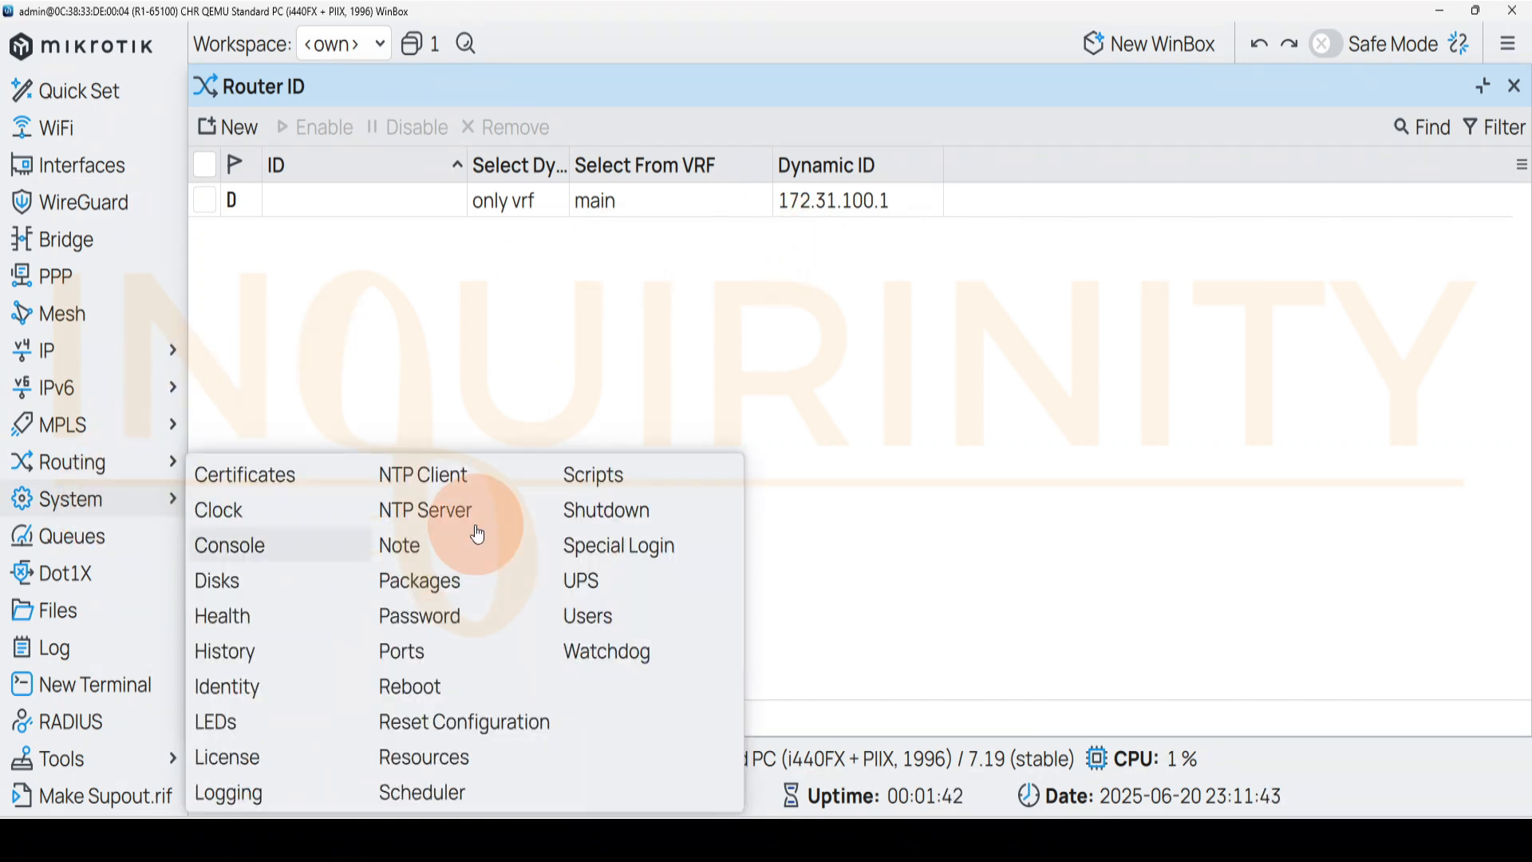
left_click(403, 685)
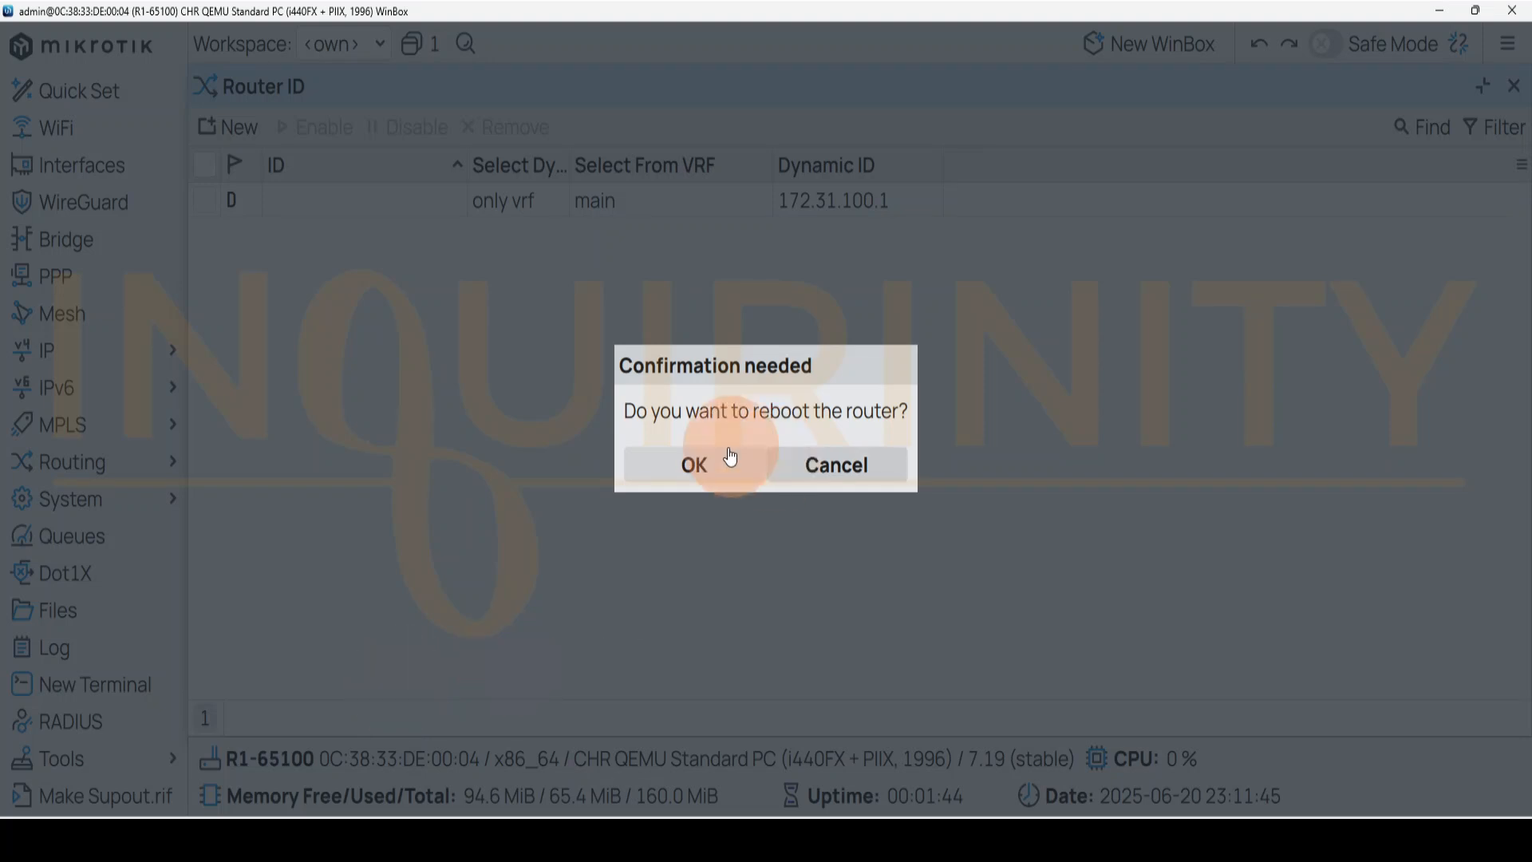
left_click(710, 465)
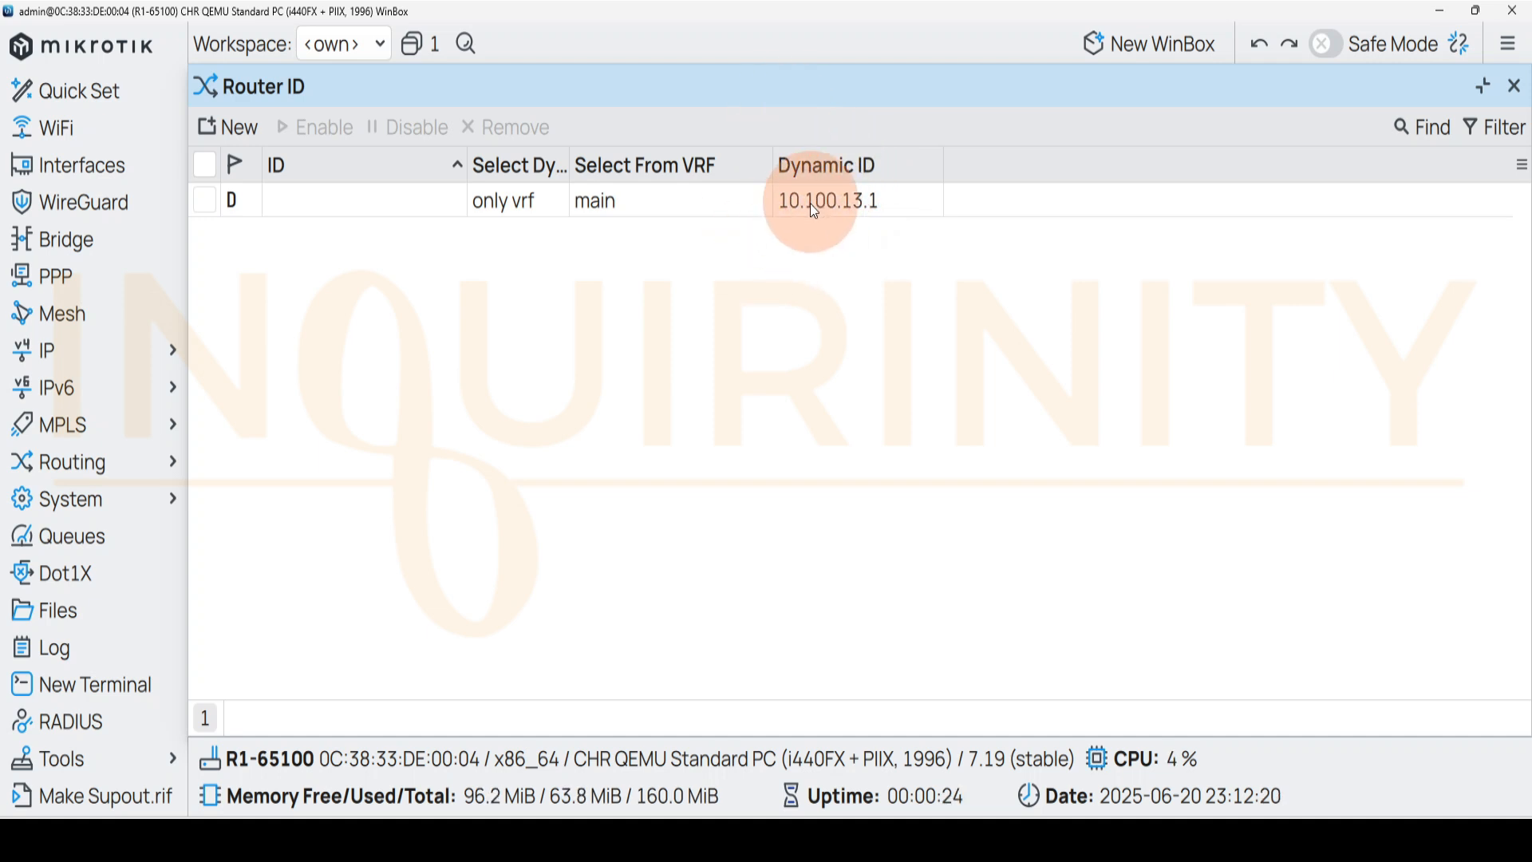
left_click(40, 351)
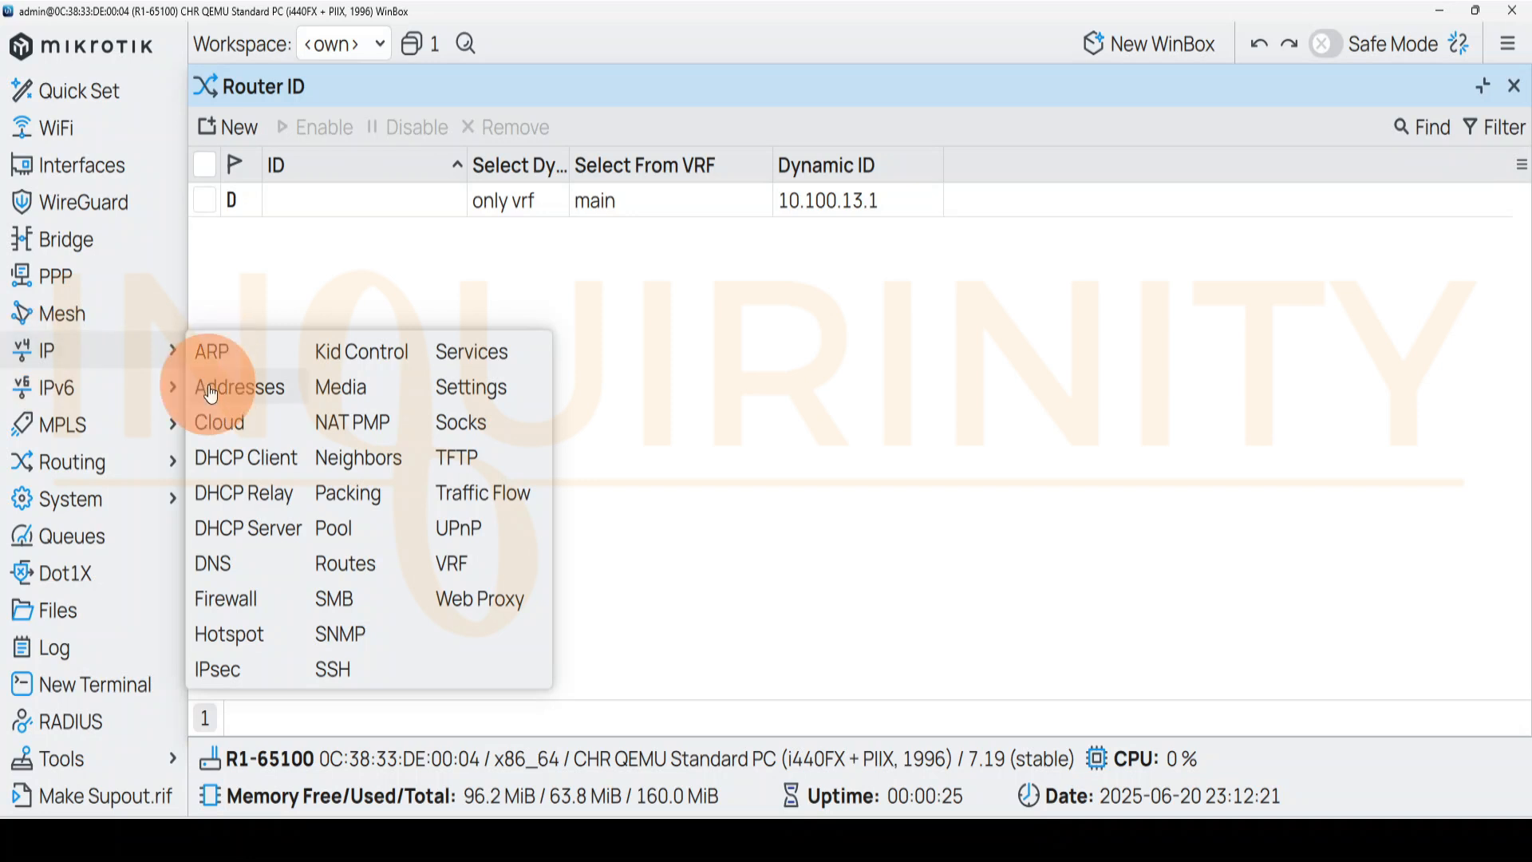
left_click(214, 389)
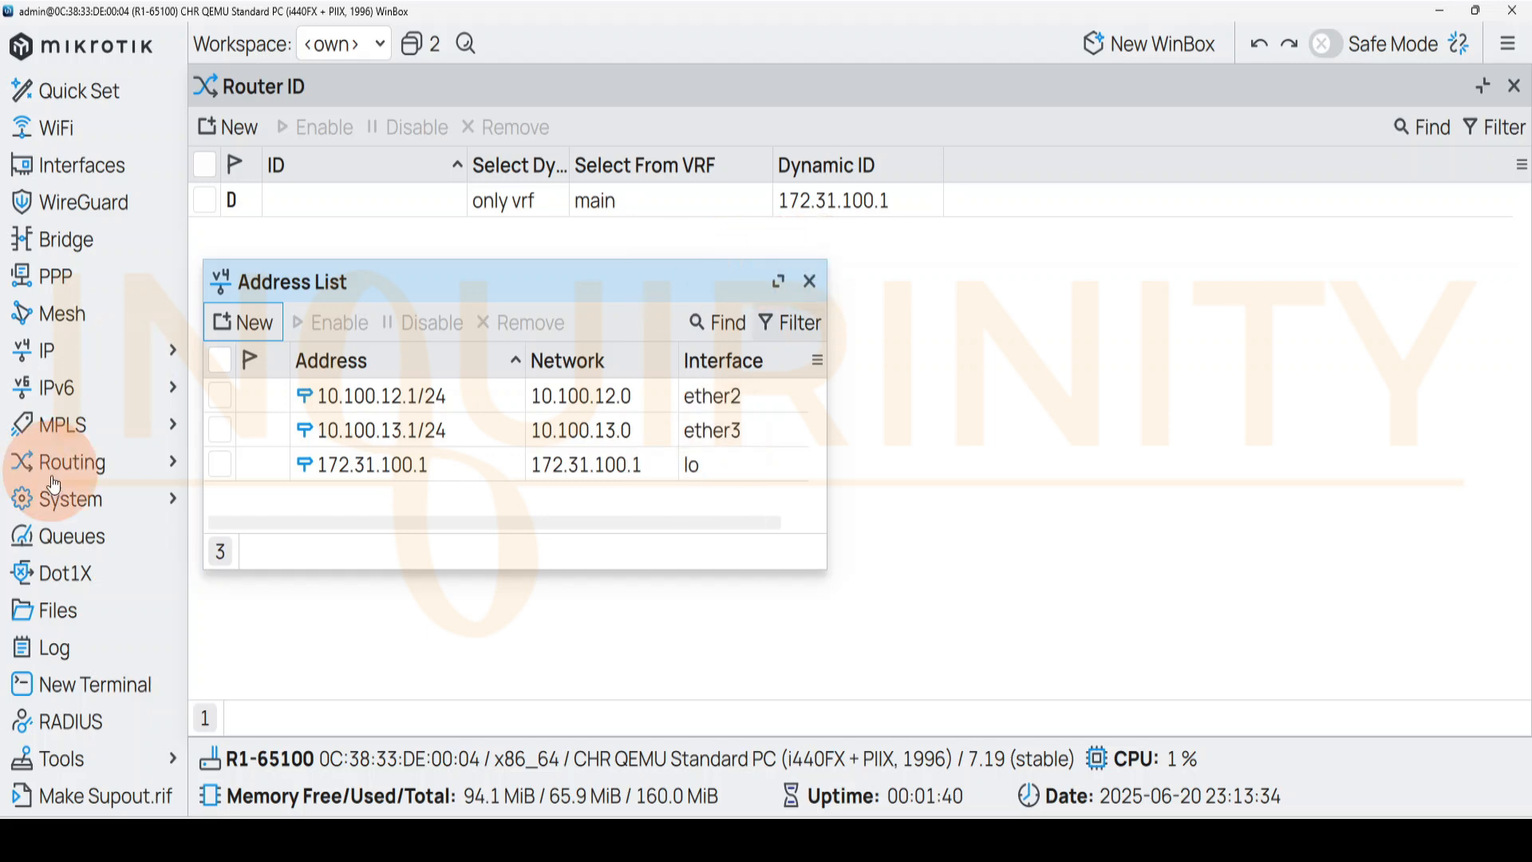
Start a new OSPF instance on R1-65100 and select main as its Router ID.
left_click(103, 465)
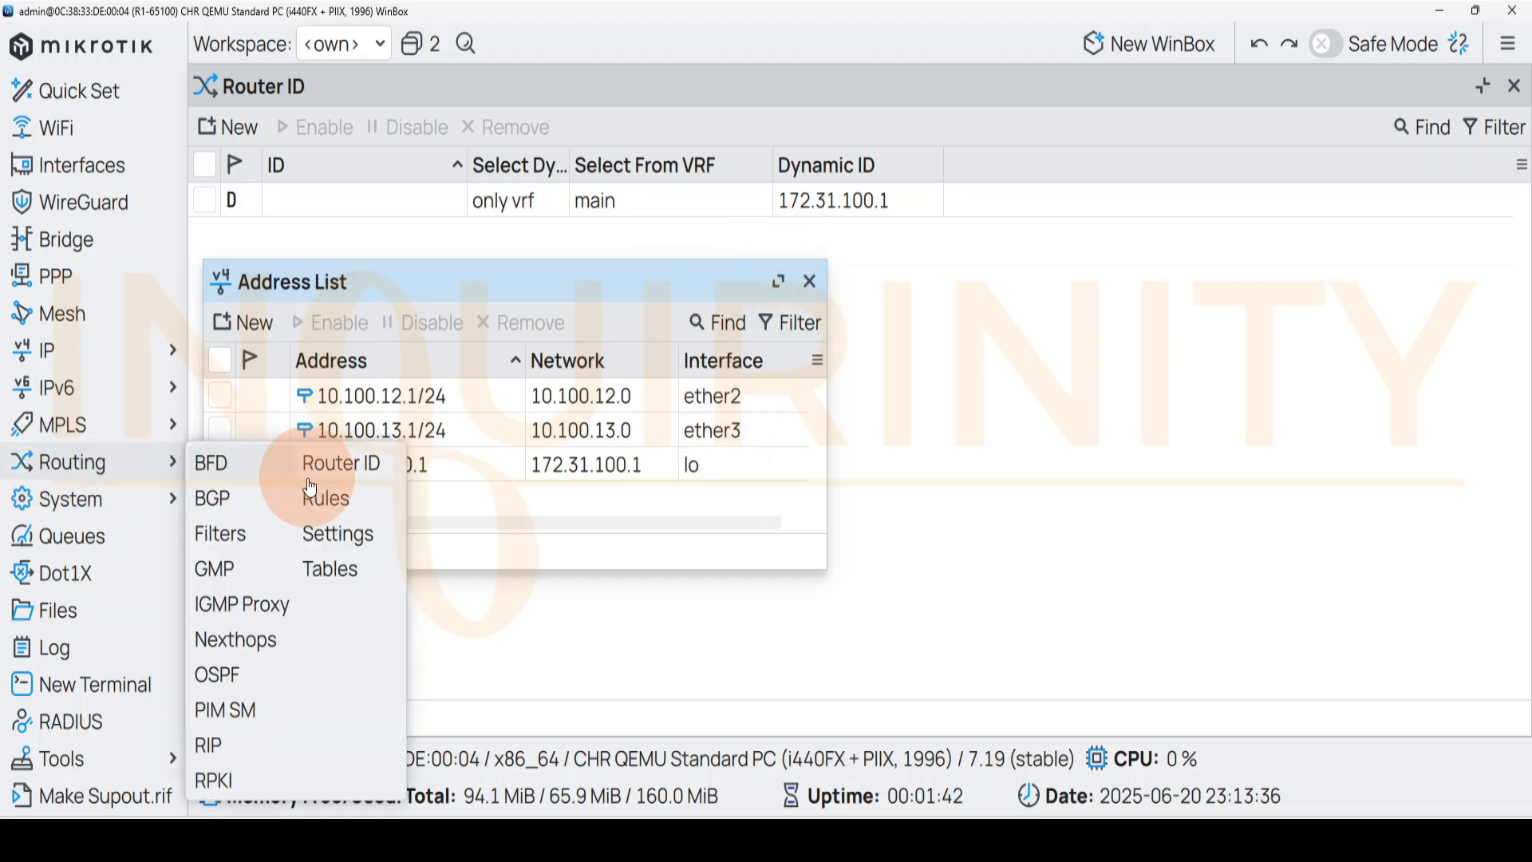
left_click(213, 670)
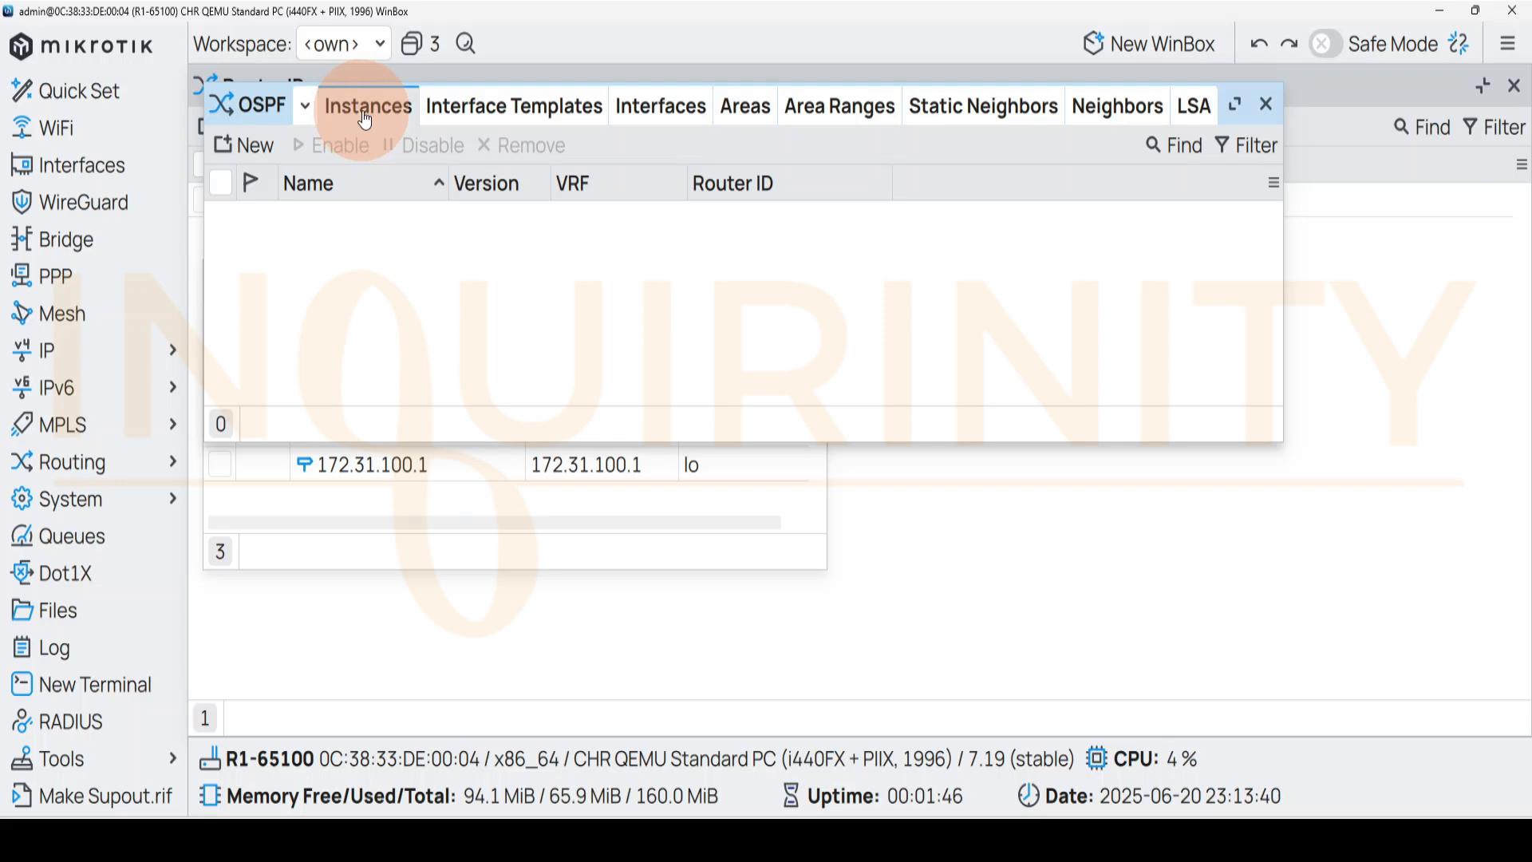
left_click(249, 146)
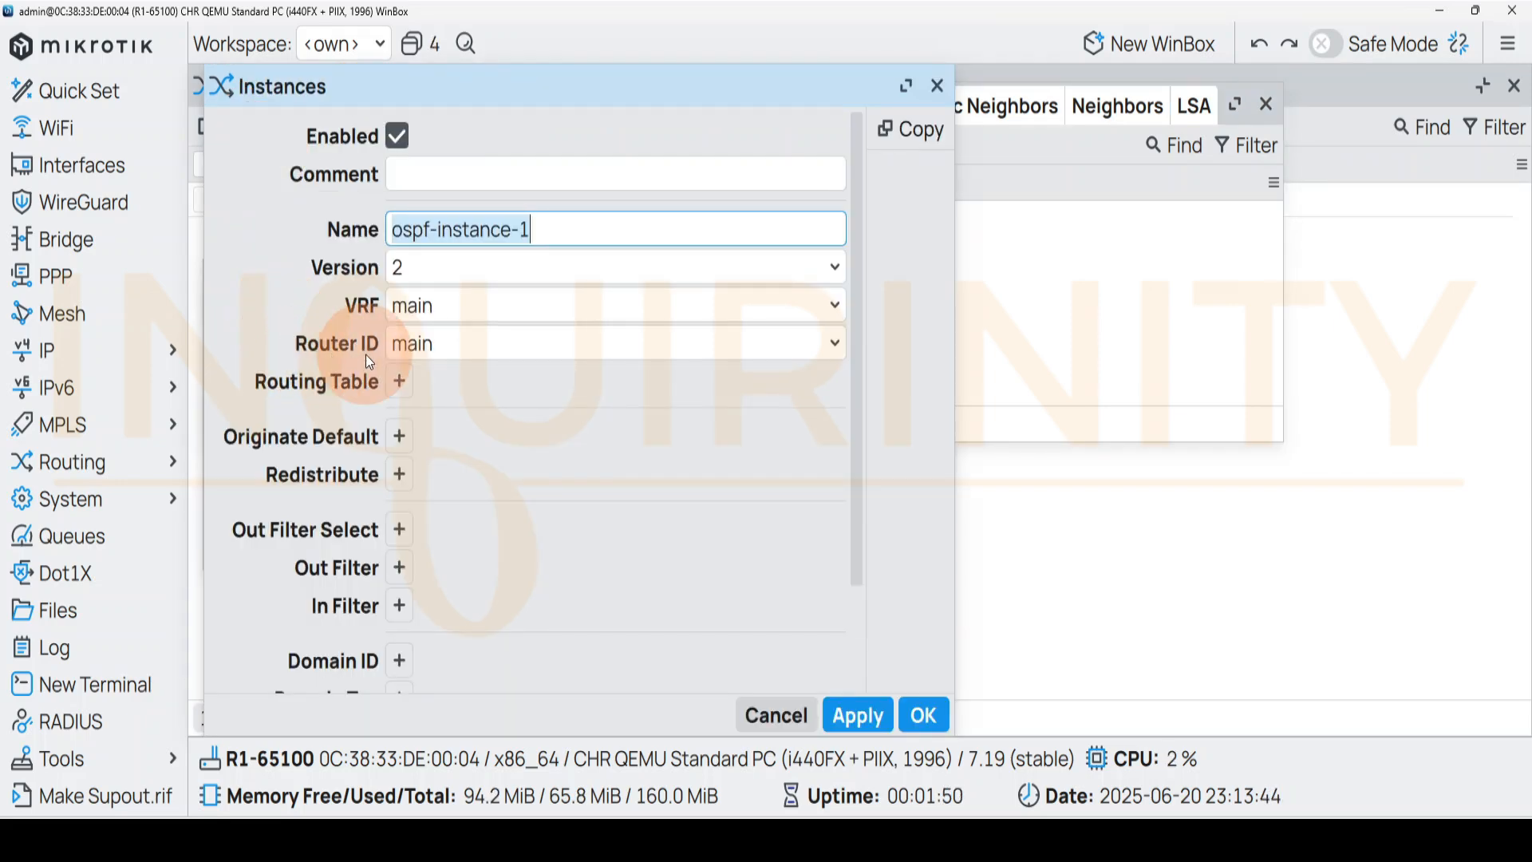
left_click(454, 355)
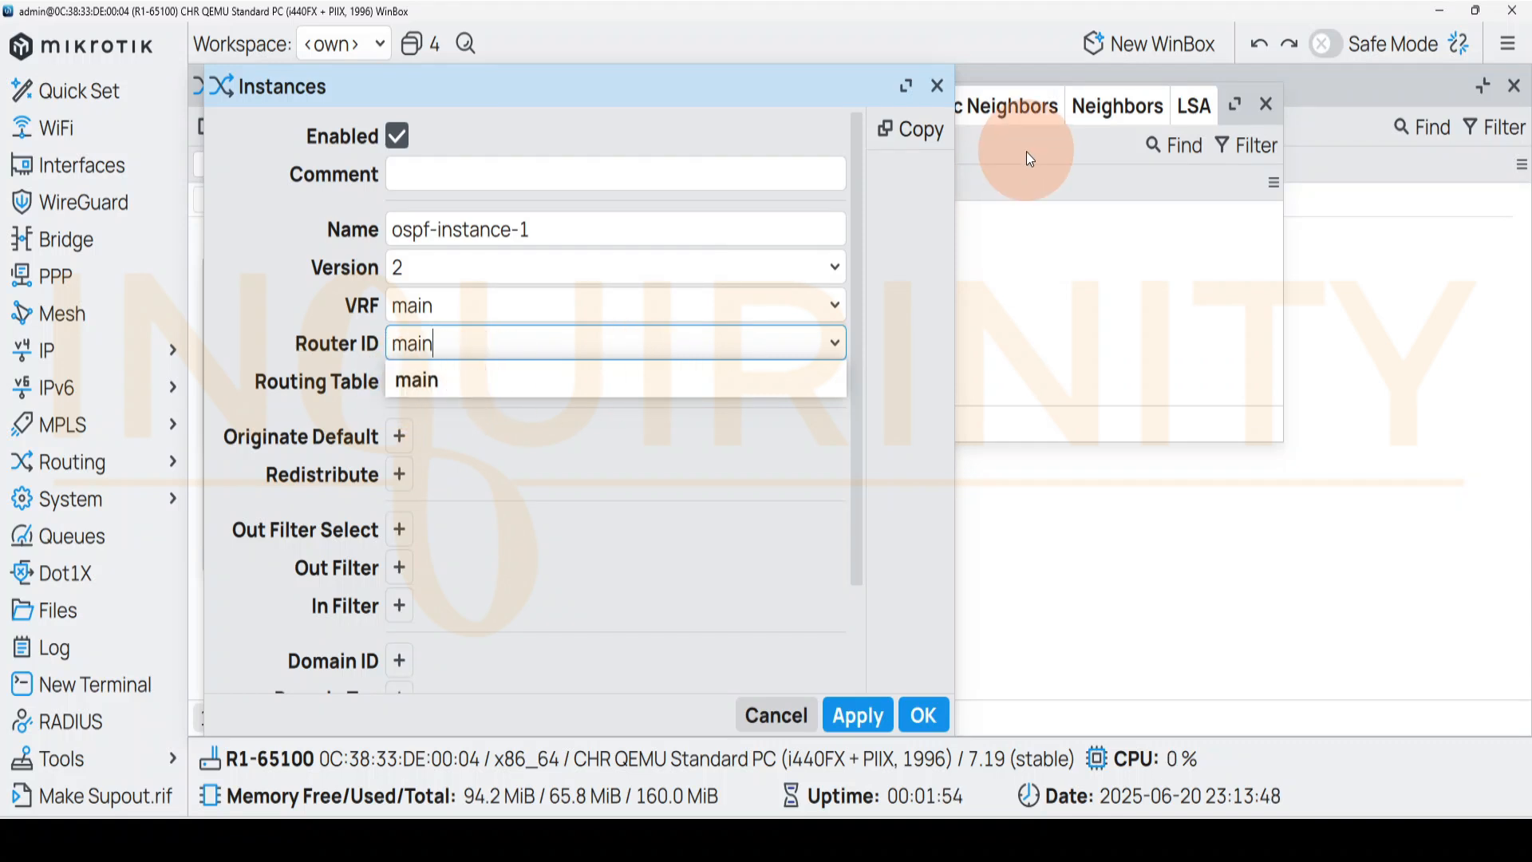
left_click(431, 375)
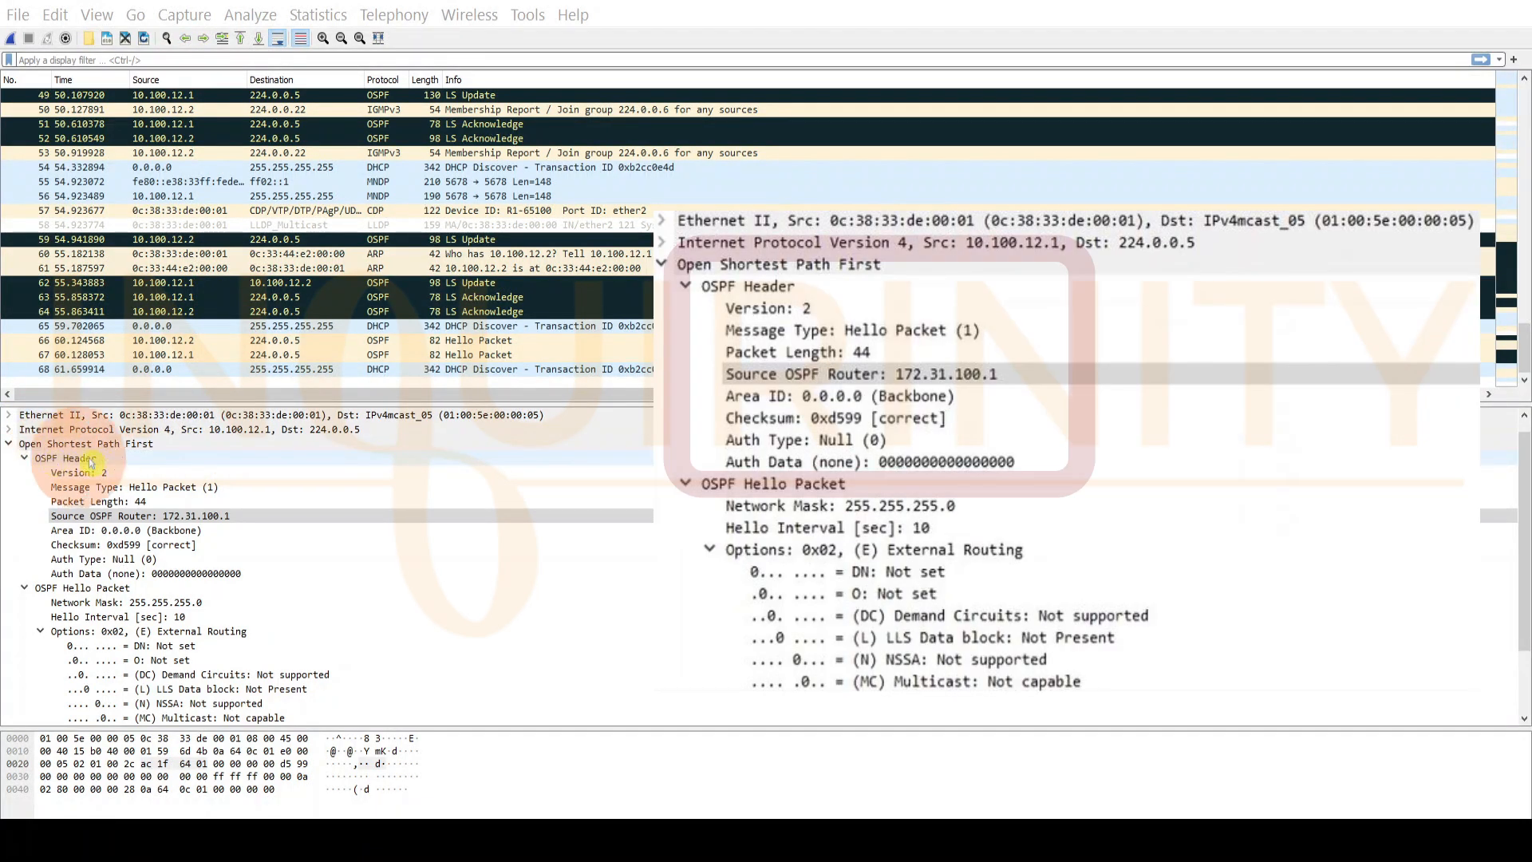
Switch to the Wireshark capture and examine the Source OSPF Router field in the Hello packet and the LS Acknowledge packet from 10.100.12.1.
left_click(56, 516)
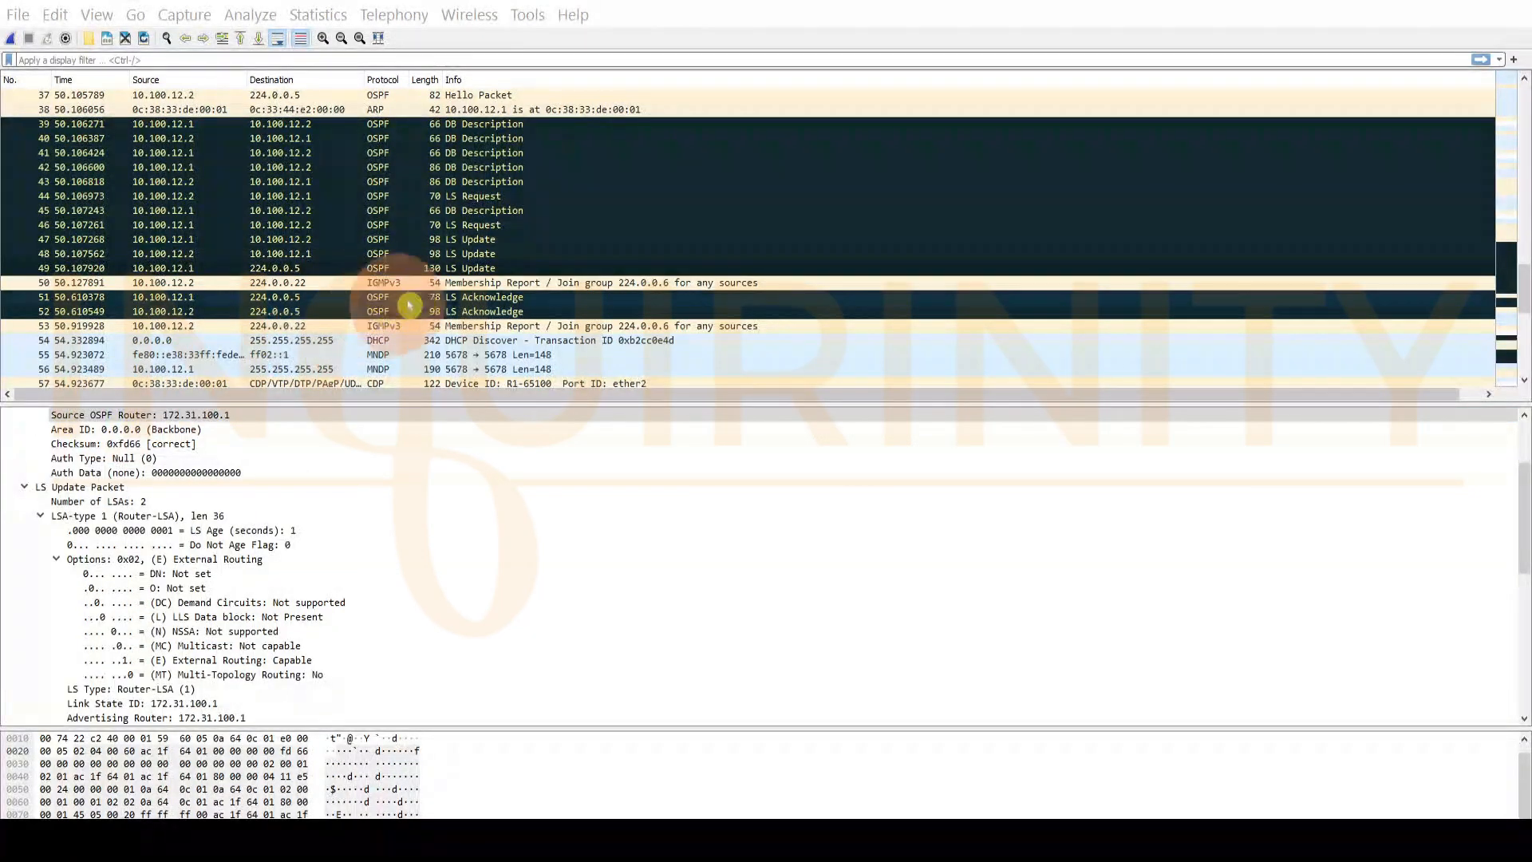
left_click(489, 297)
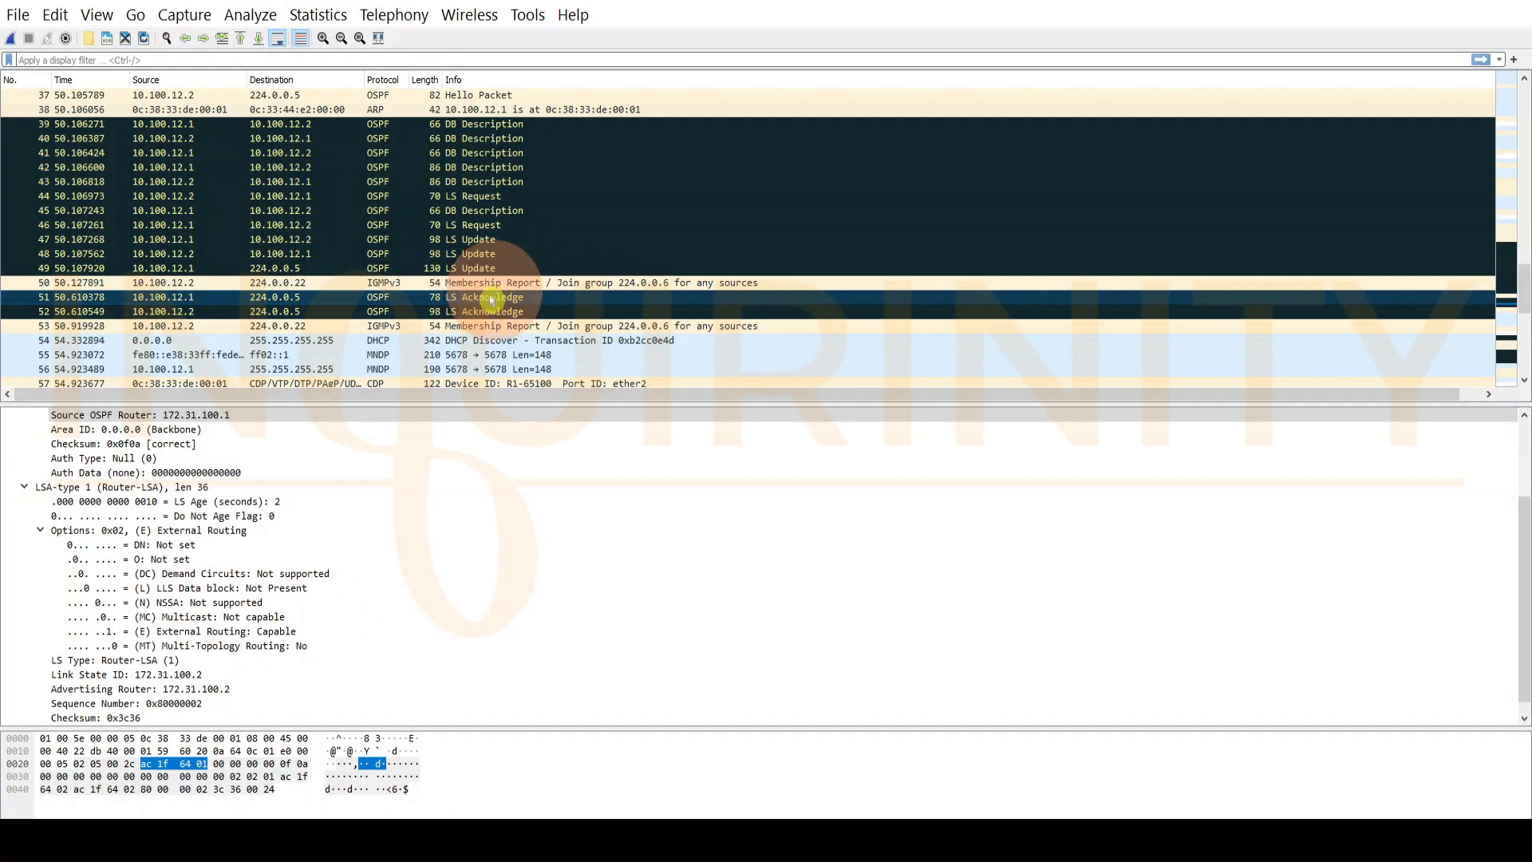